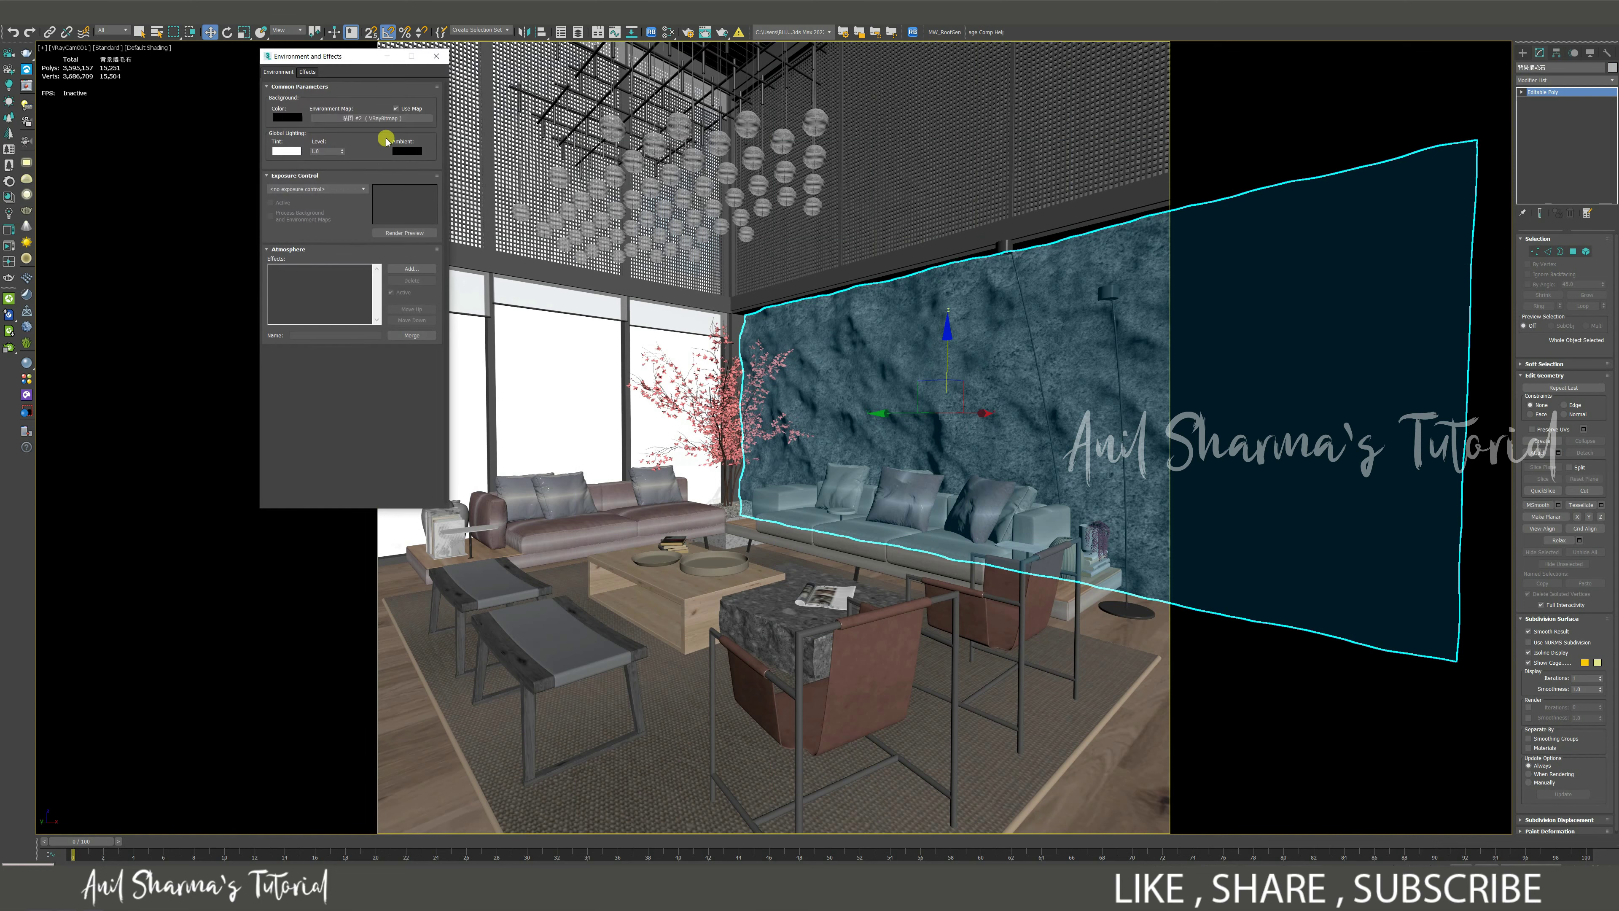
Step: Clear the background environment map so it is set to None, and close the environment settings
{"action": "left_click", "coordinate": [438, 58]}
{"action": "key", "text": "8"}
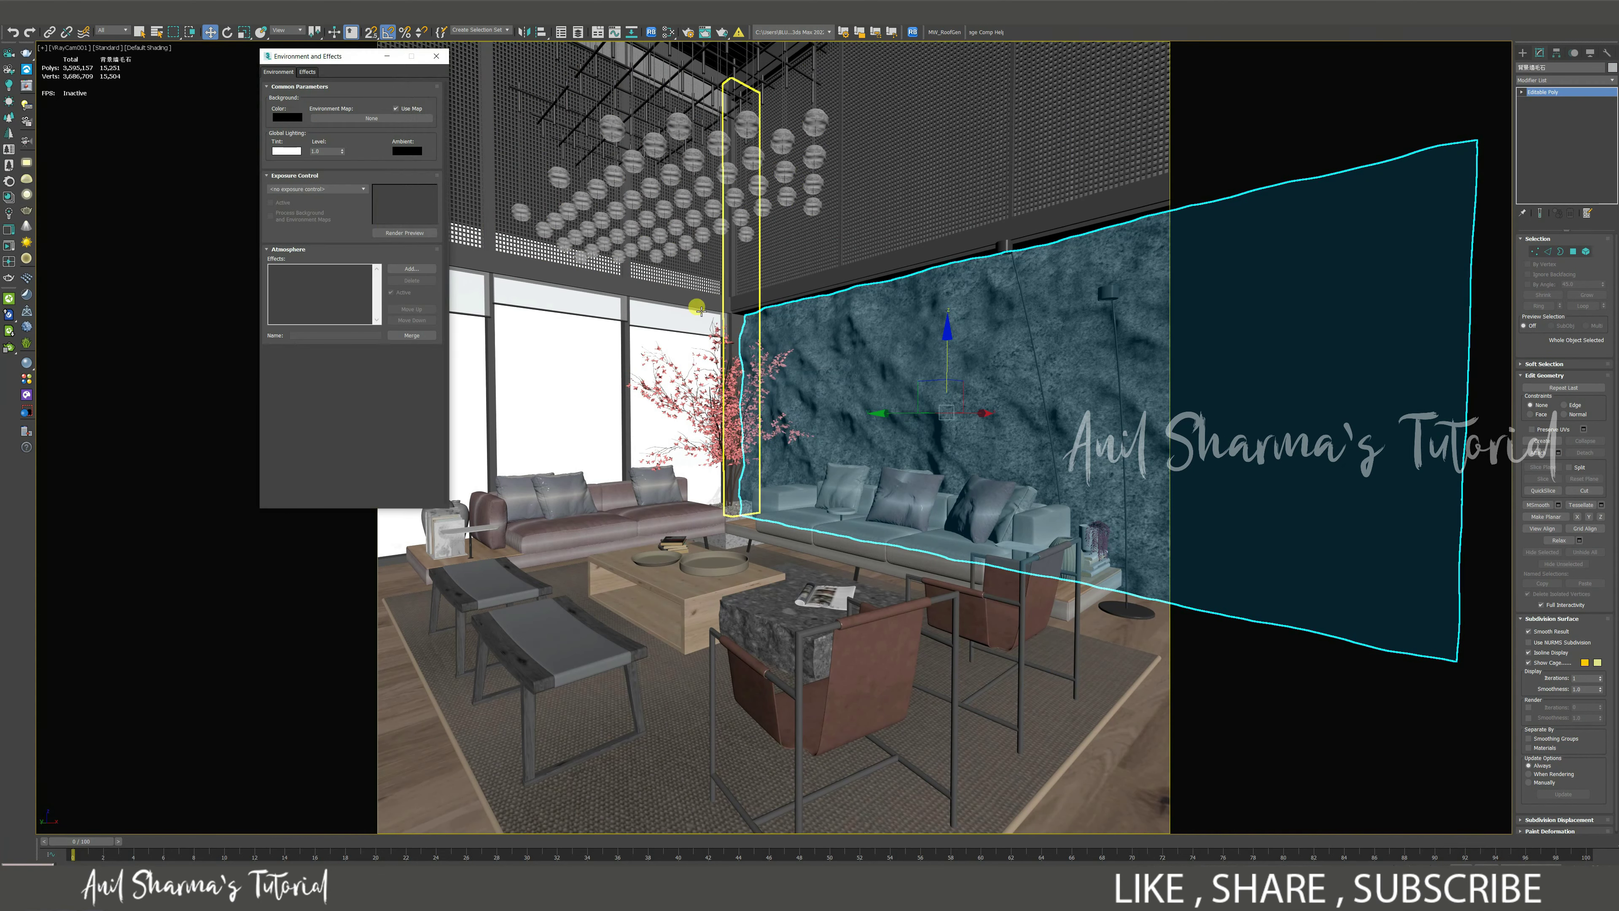
{"action": "left_click", "coordinate": [427, 60]}
Step: Remove the existing node view in the Slate Material Editor, create a new empty view, and close the editor
{"action": "key", "text": "m"}
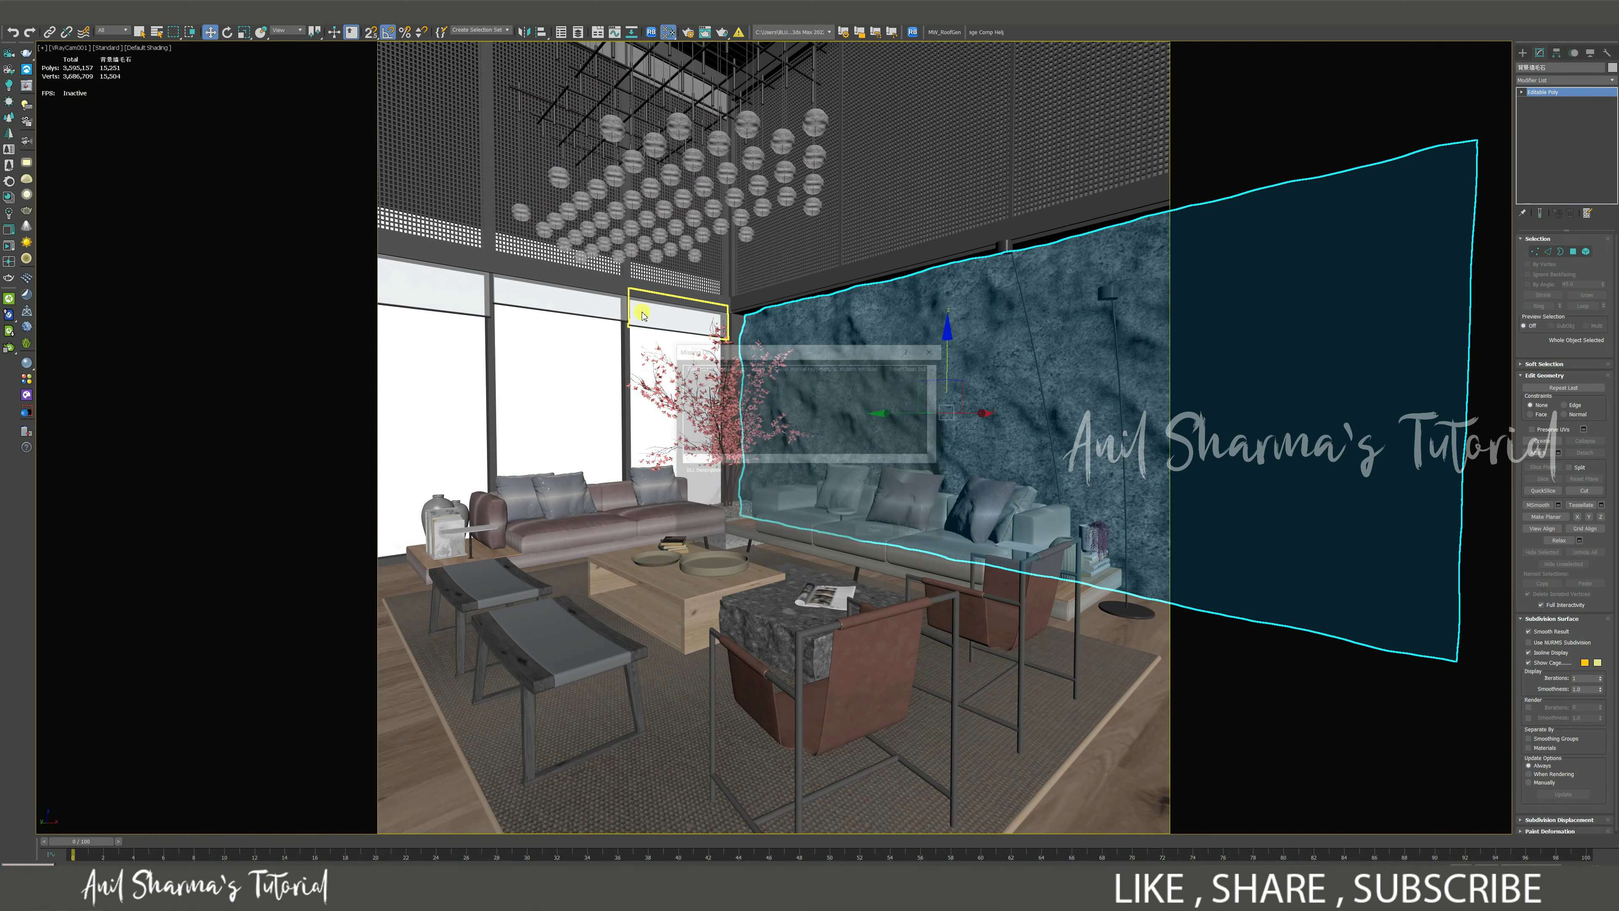
{"action": "left_click", "coordinate": [878, 534]}
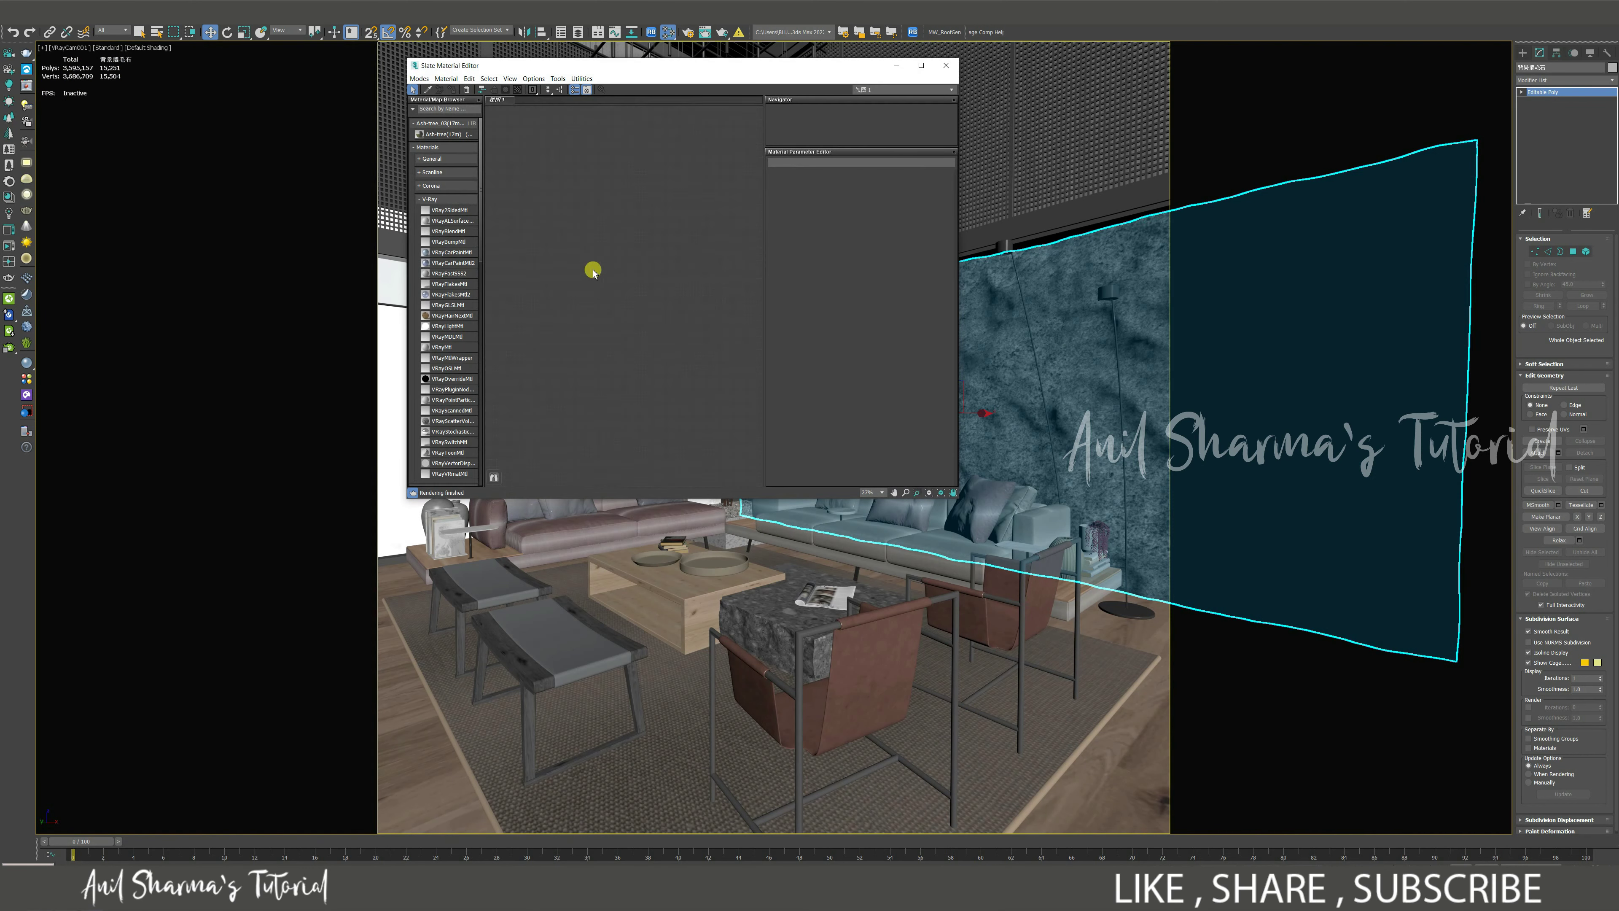
{"action": "right_click", "coordinate": [496, 104]}
{"action": "left_click", "coordinate": [527, 127]}
{"action": "left_click", "coordinate": [825, 461]}
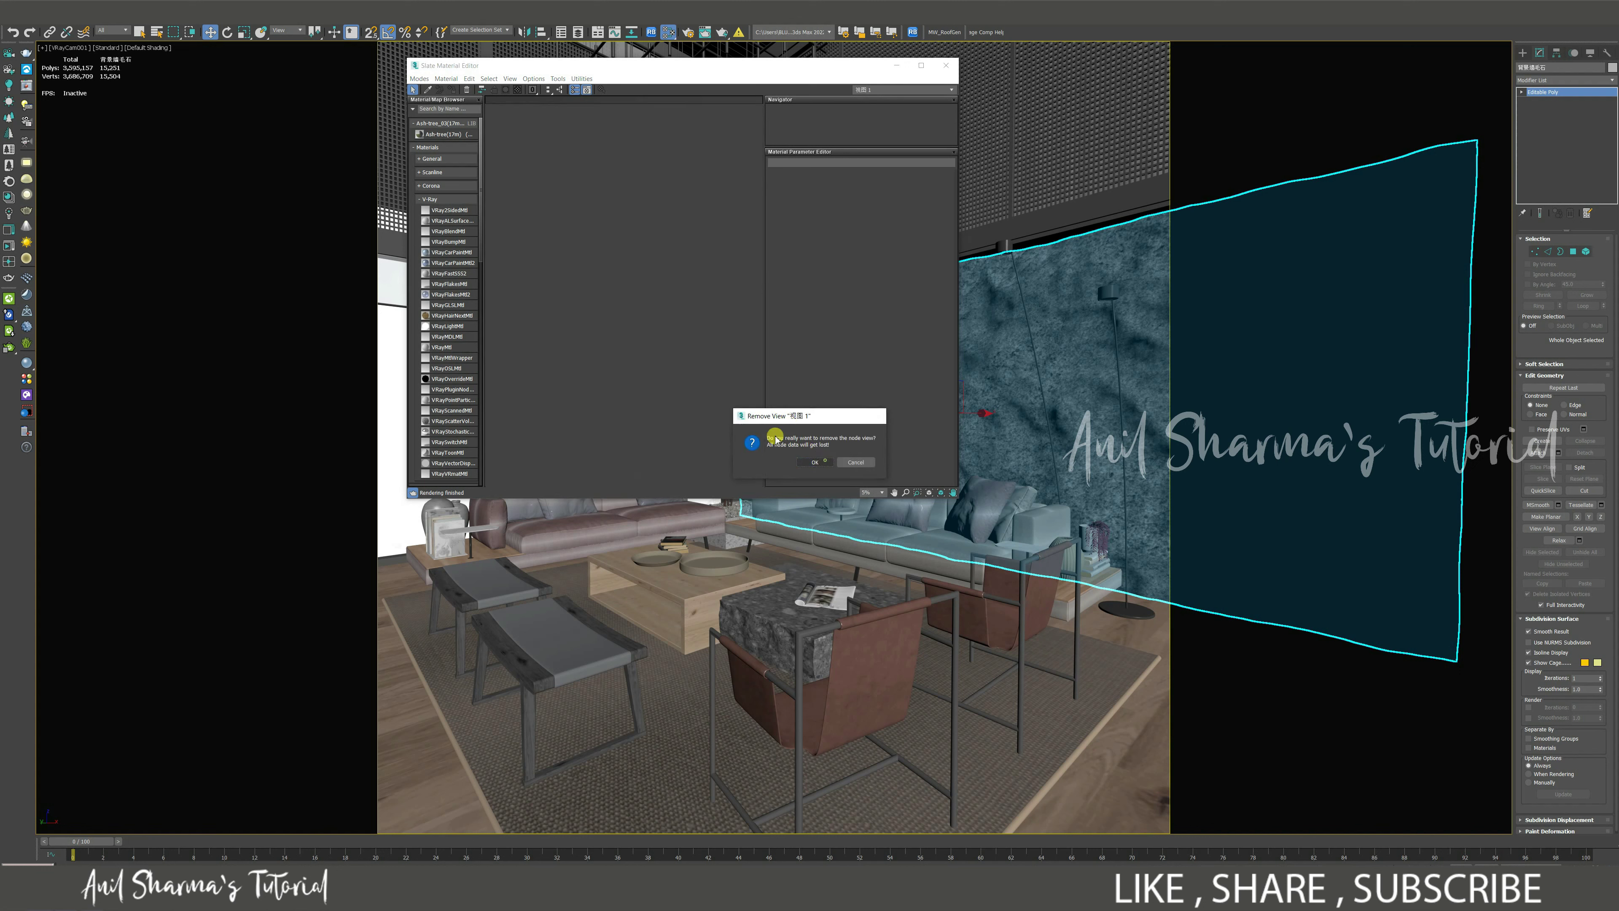
{"action": "right_click", "coordinate": [508, 101]}
{"action": "left_click", "coordinate": [523, 107]}
{"action": "left_click", "coordinate": [528, 118]}
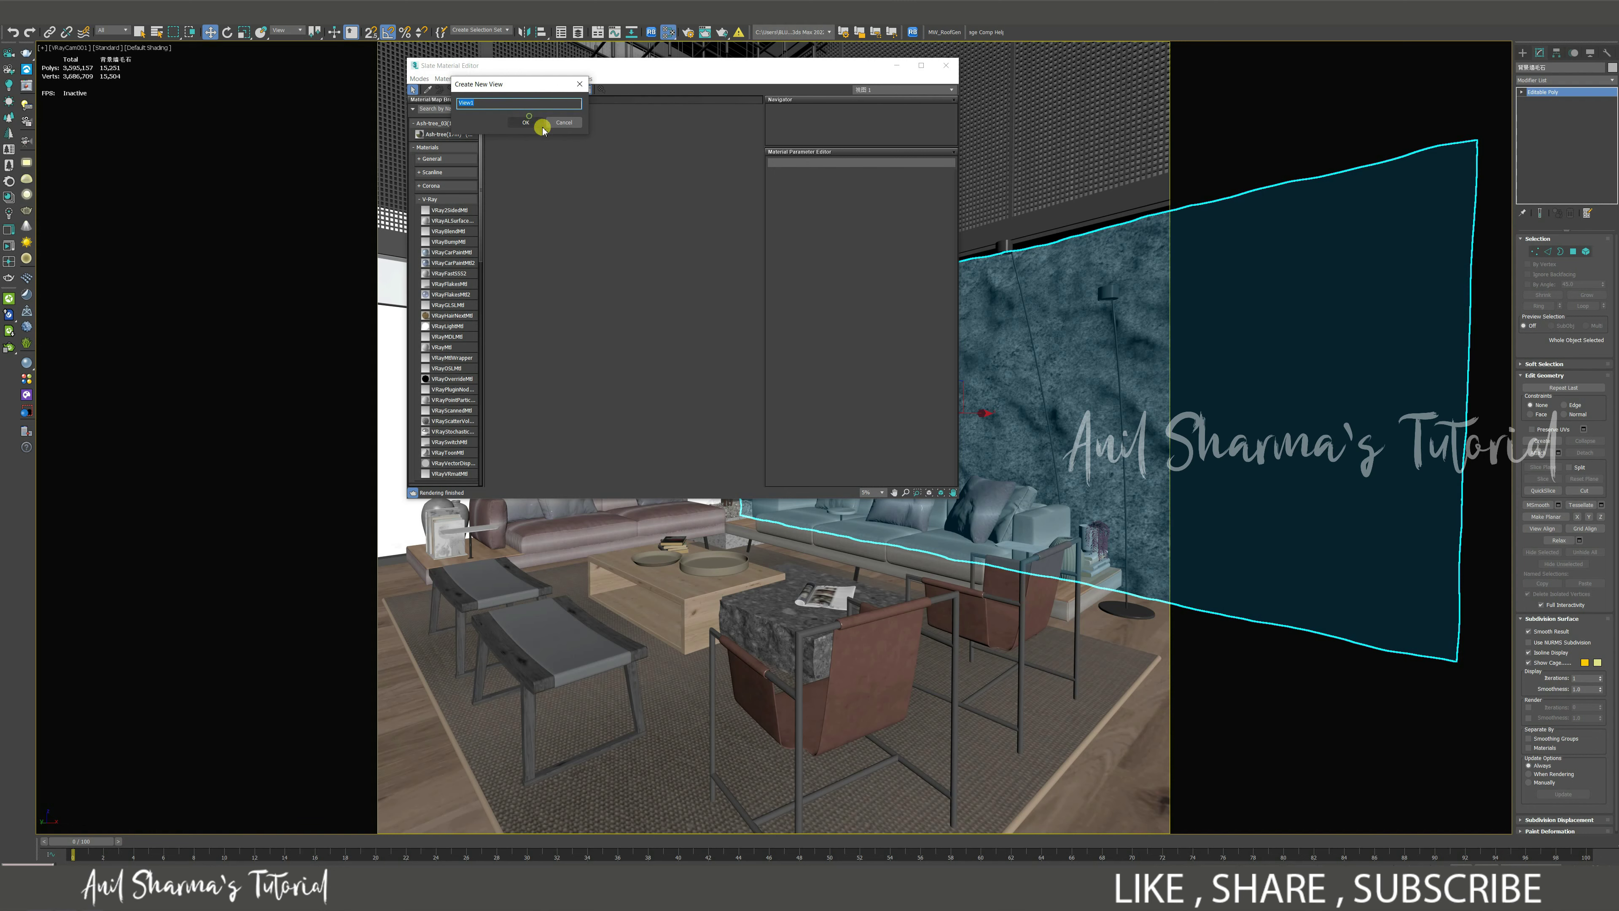
{"action": "left_click", "coordinate": [922, 65]}
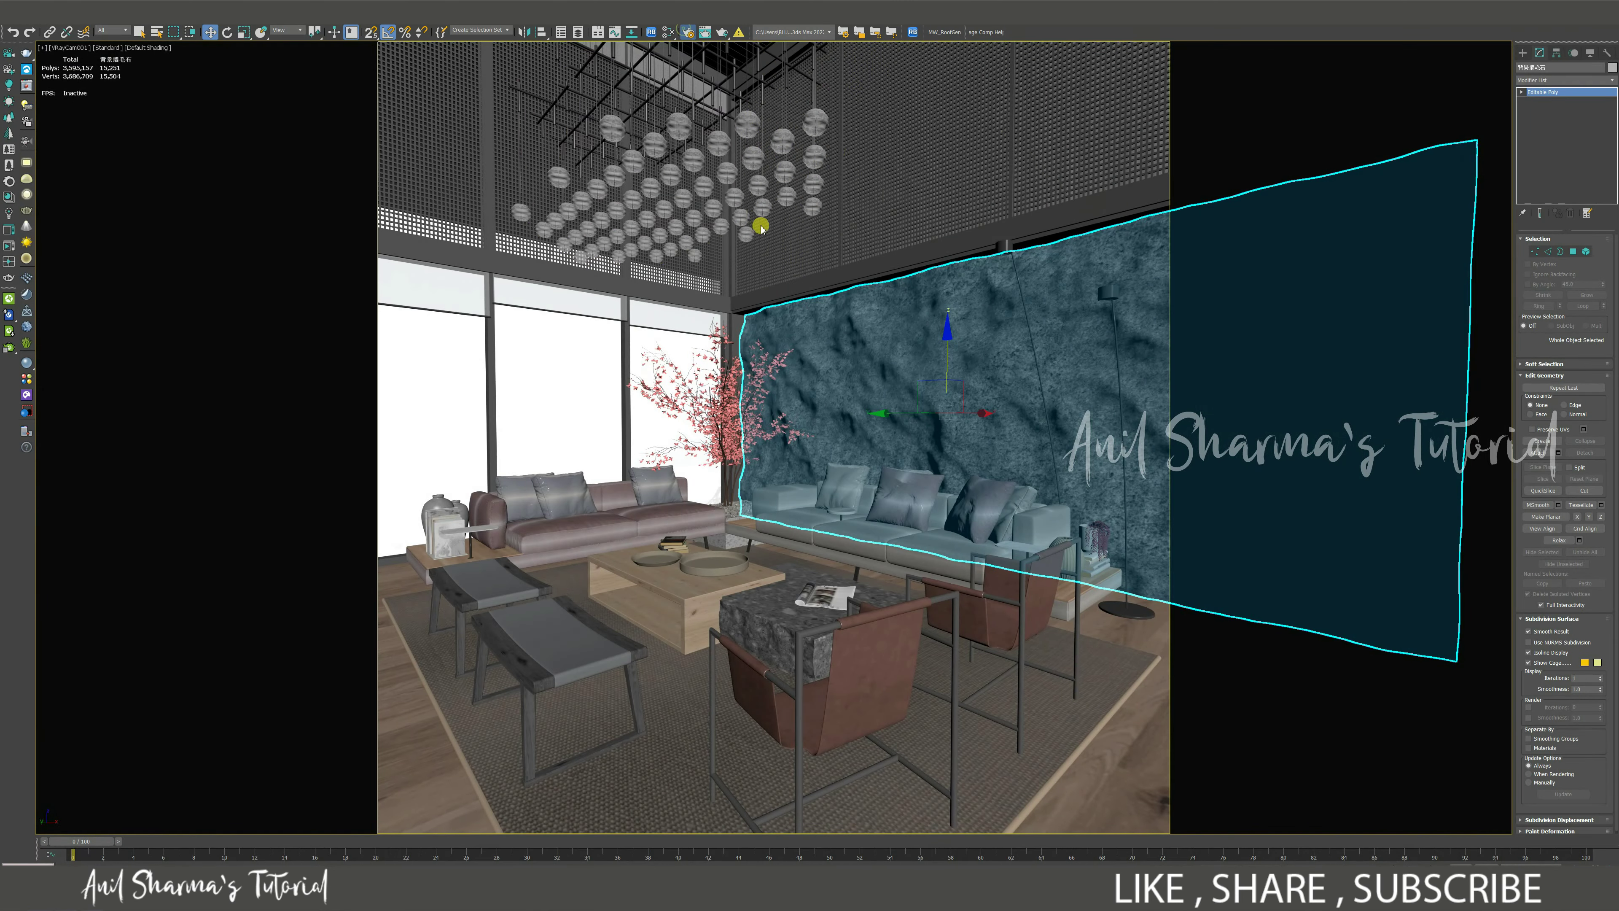
Step: Reset the render settings by switching the renderer to CoronaRenderer and back to V-Ray 5, update 2.2
{"action": "key", "text": "F10"}
{"action": "scroll", "coordinate": [1103, 624], "scroll_direction": "down", "scroll_amount": 3}
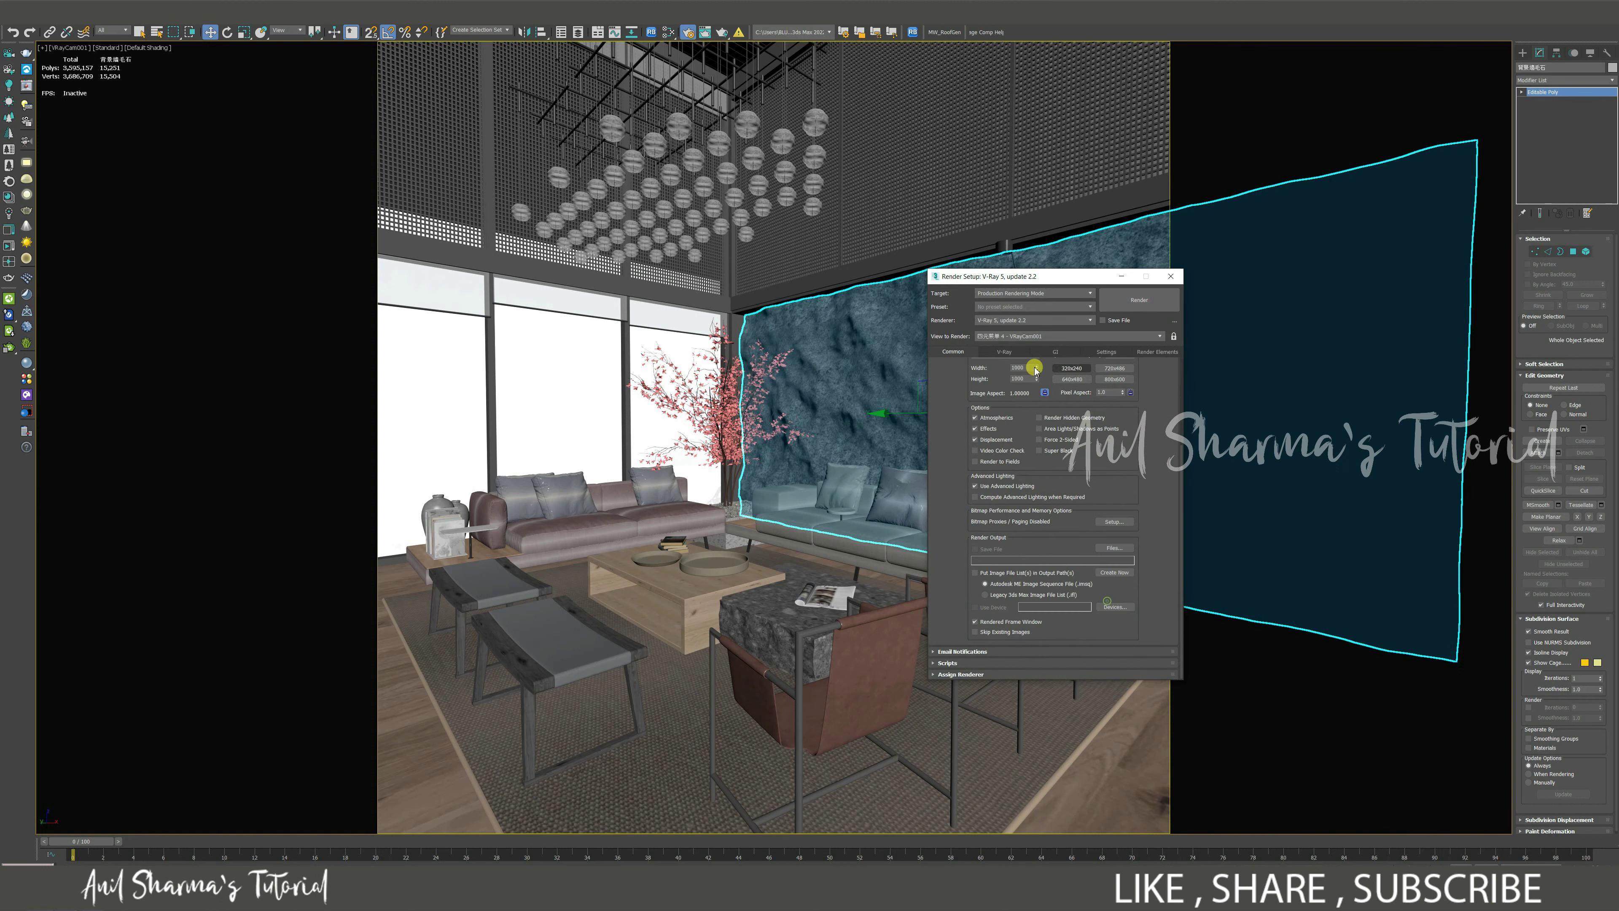
{"action": "left_click", "coordinate": [1011, 351]}
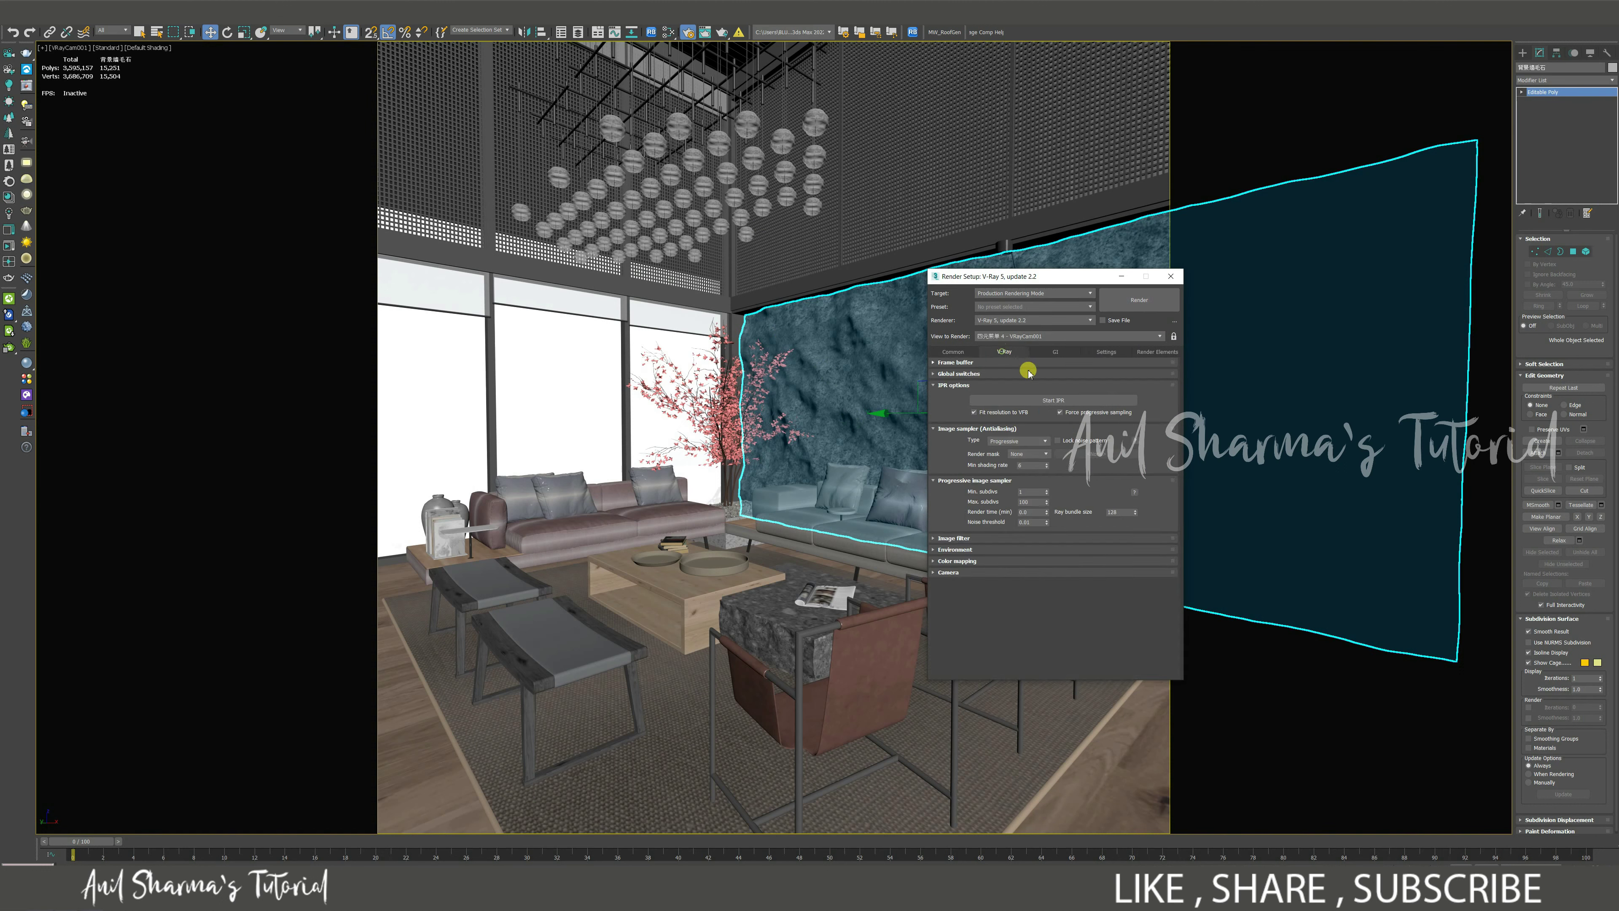
{"action": "left_click", "coordinate": [1026, 320]}
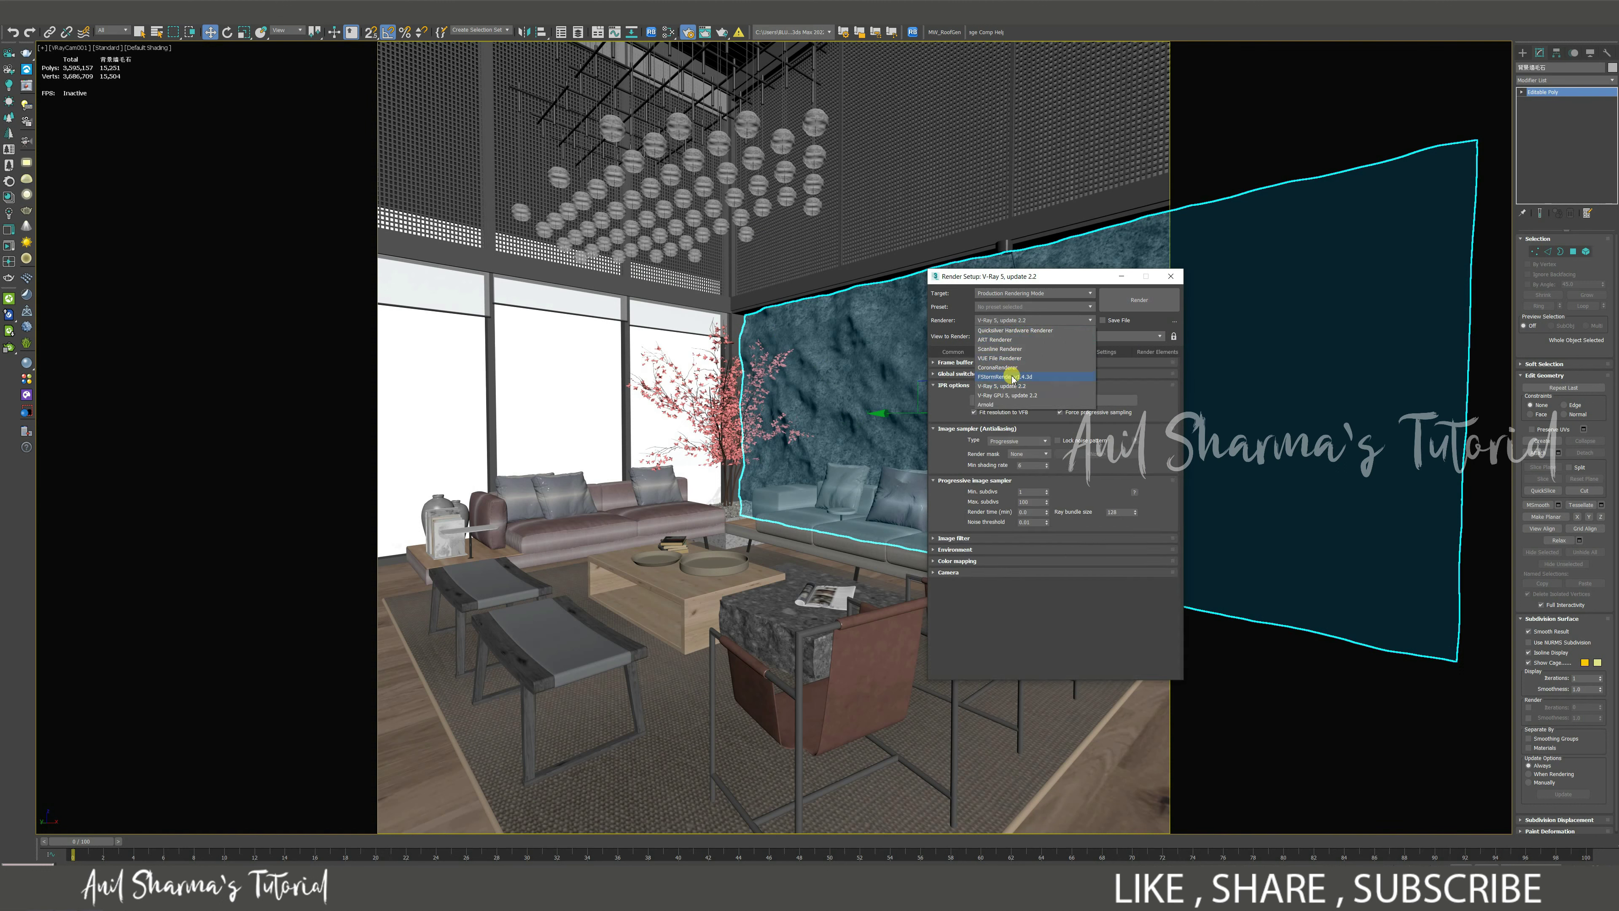
{"action": "left_click", "coordinate": [1024, 367]}
{"action": "left_click", "coordinate": [1052, 320]}
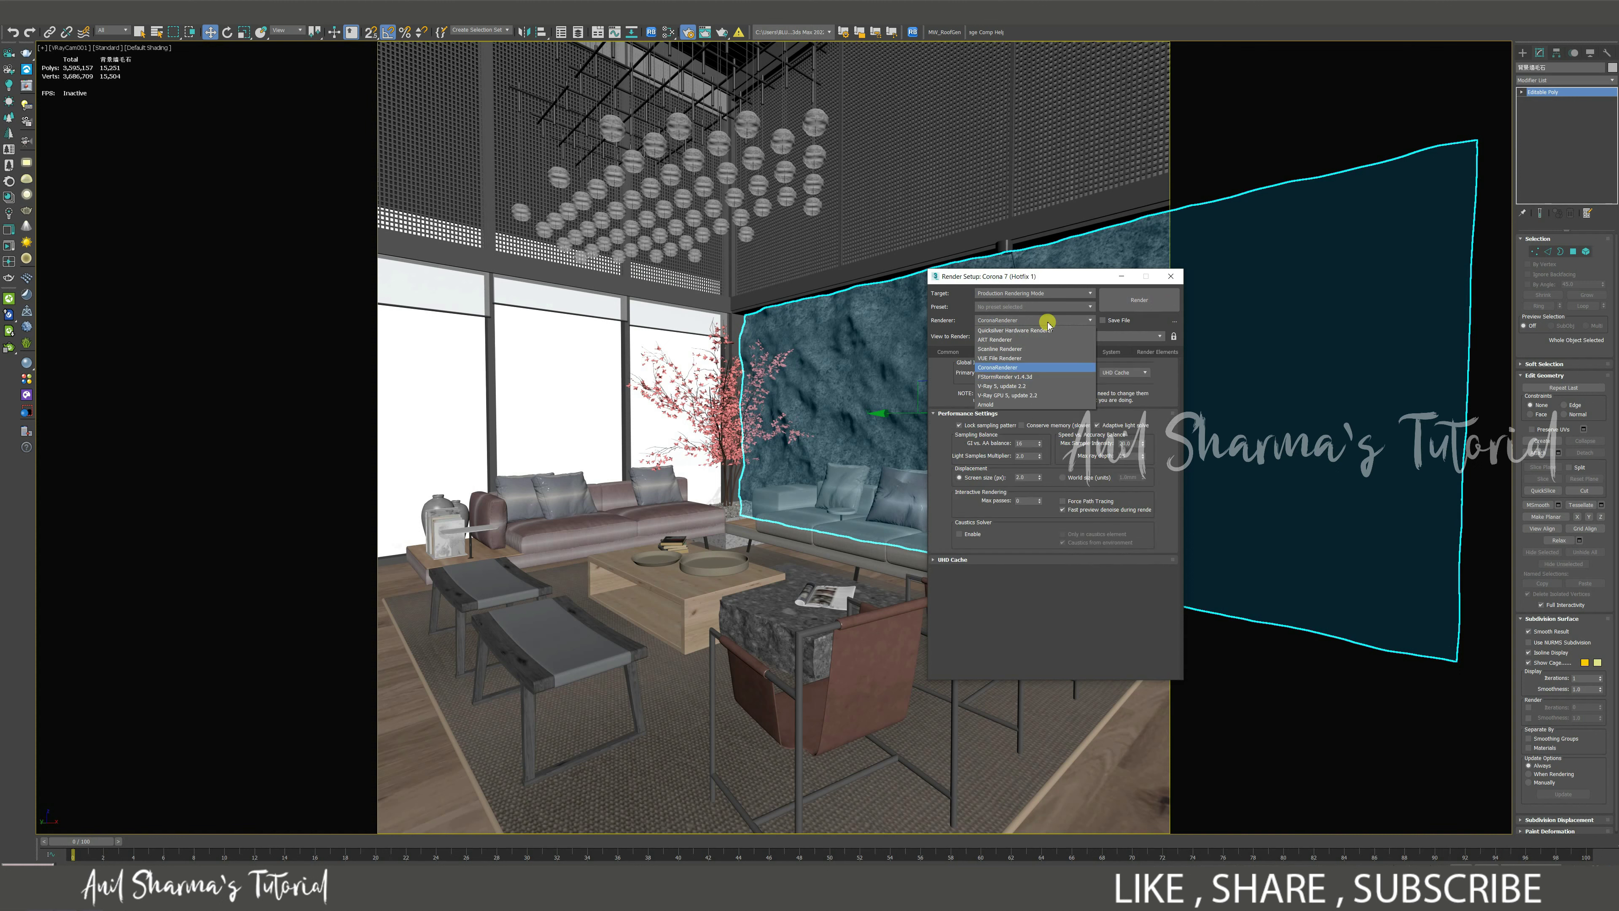
{"action": "left_click", "coordinate": [1018, 386]}
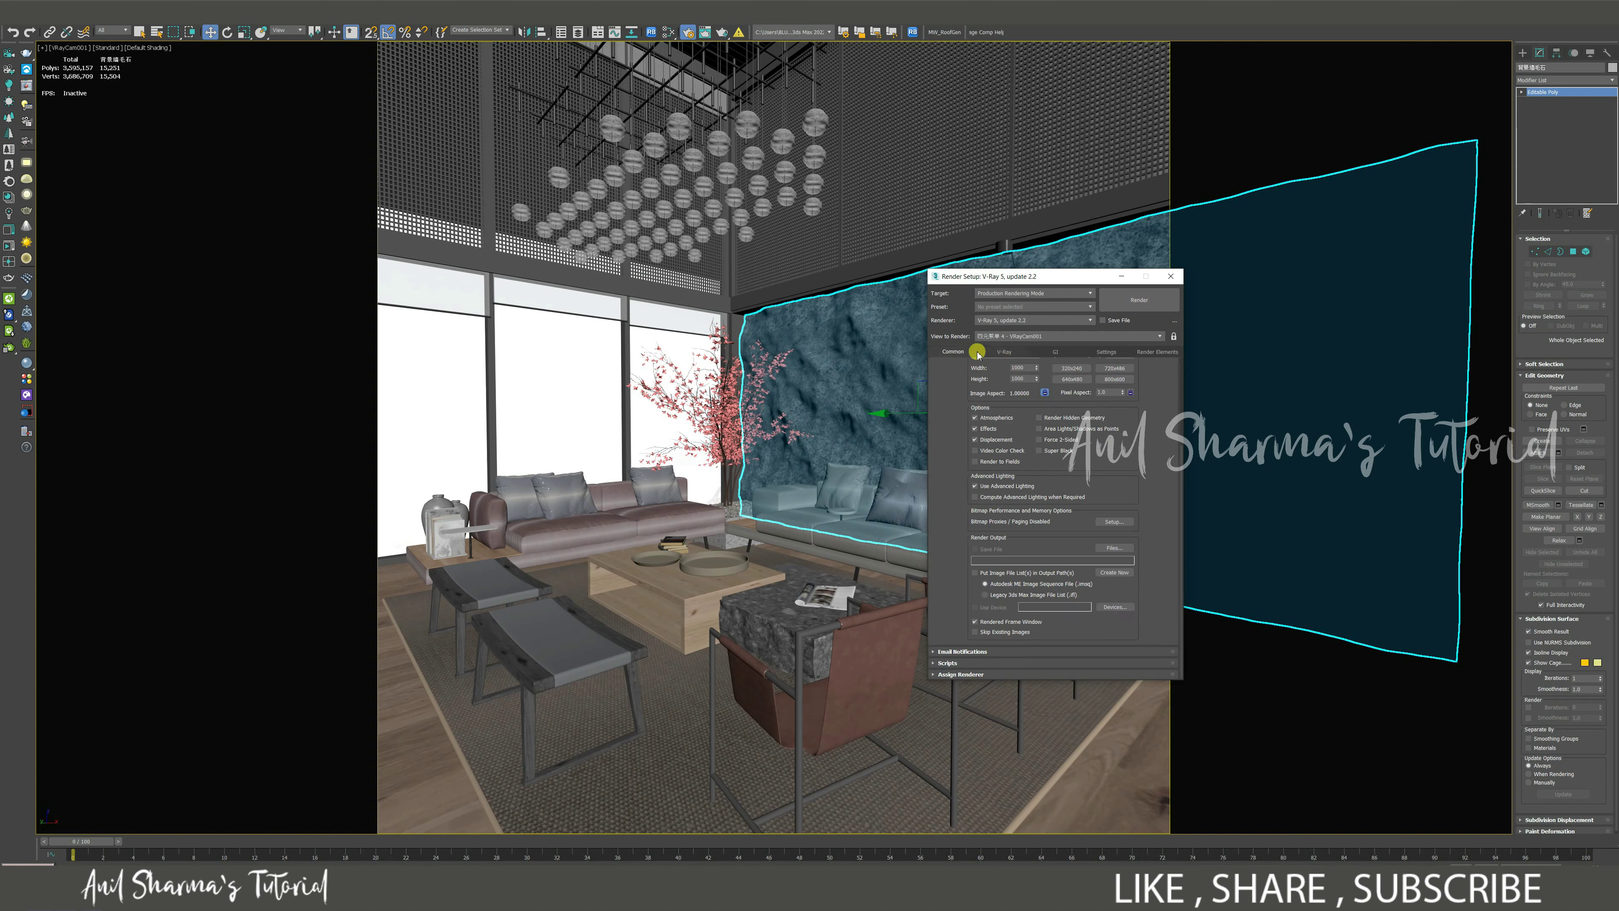
Step: Review the Common, V-Ray, GI, Settings and Render Elements settings in Render Setup, and close it
{"action": "left_click_drag", "start_coordinate": [1093, 454], "coordinate": [1121, 393]}
{"action": "left_click", "coordinate": [995, 351]}
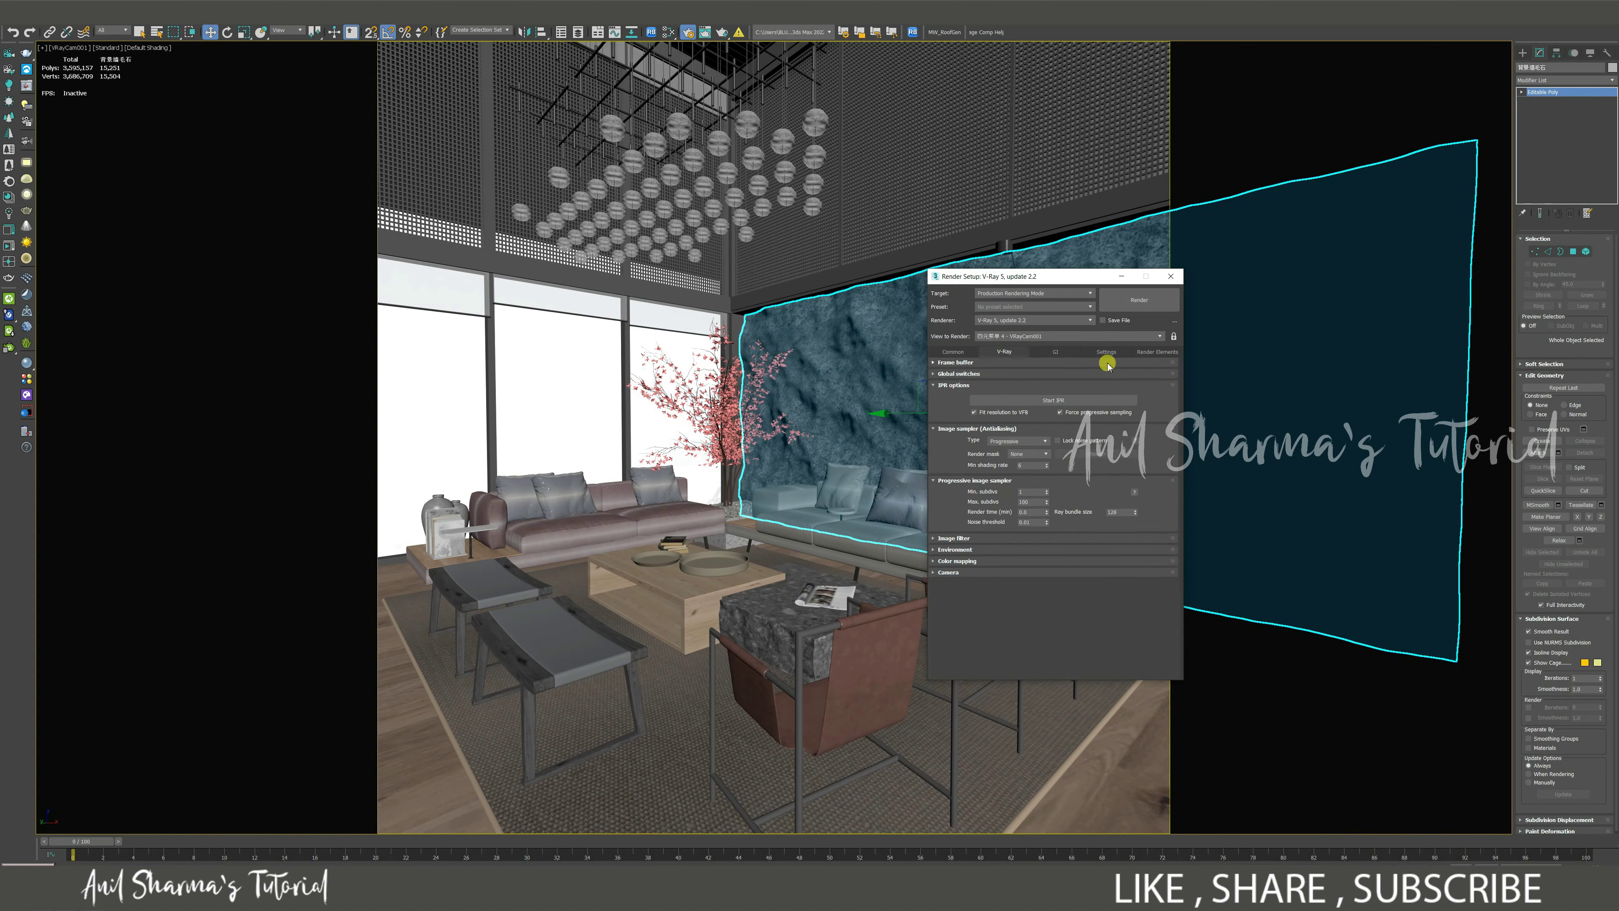
{"action": "left_click", "coordinate": [1066, 351]}
{"action": "left_click", "coordinate": [1106, 351]}
{"action": "left_click", "coordinate": [1159, 353]}
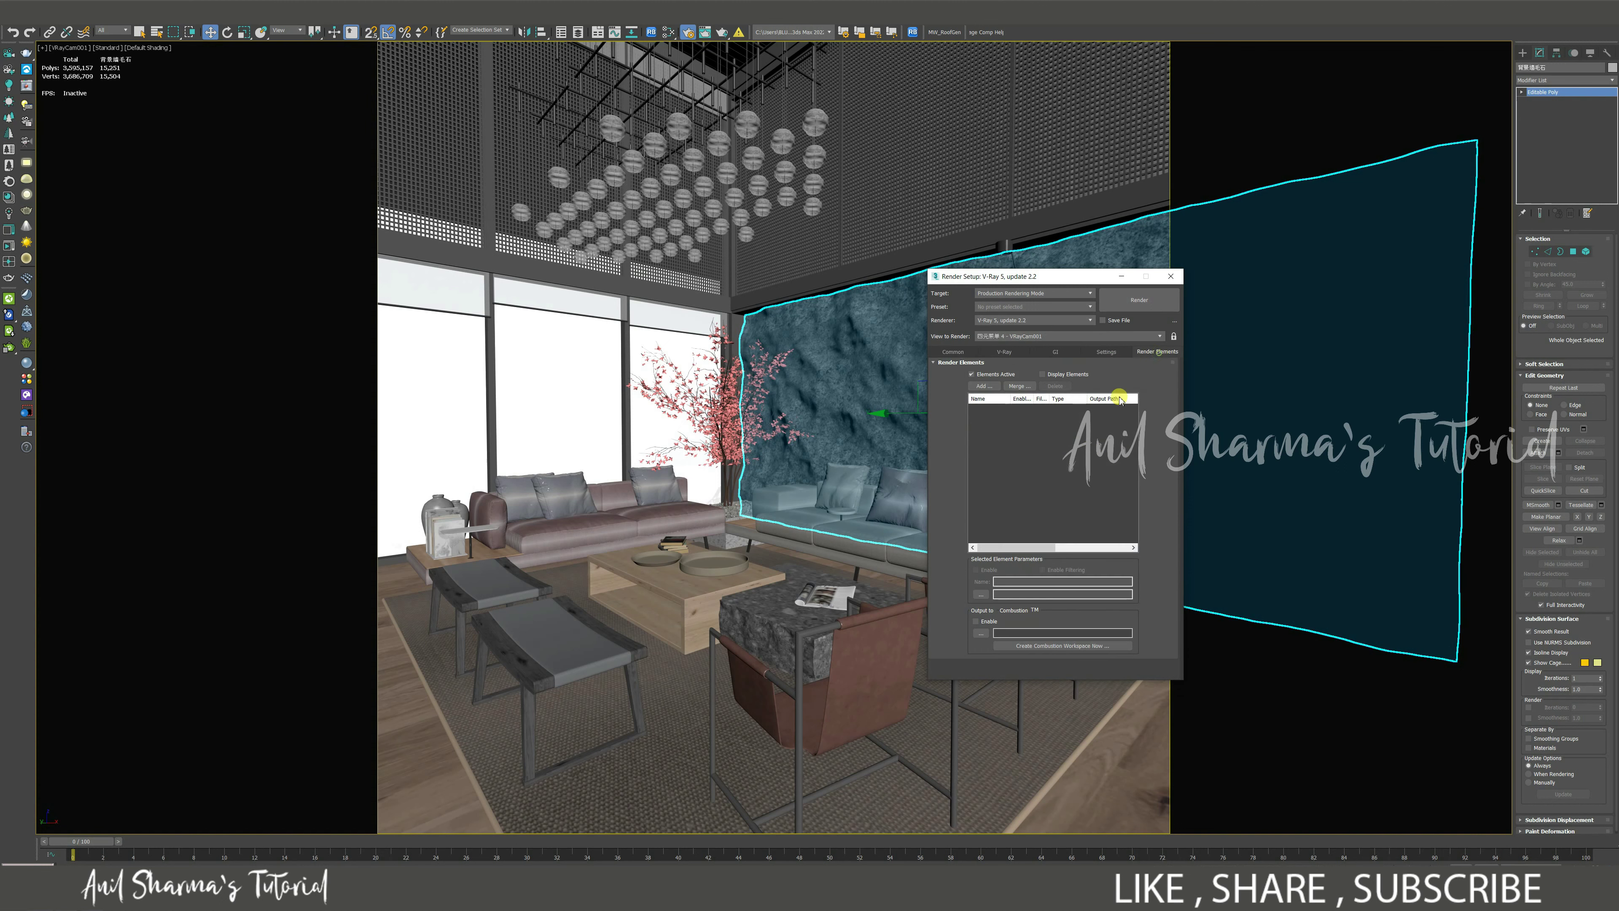
{"action": "left_click", "coordinate": [950, 350]}
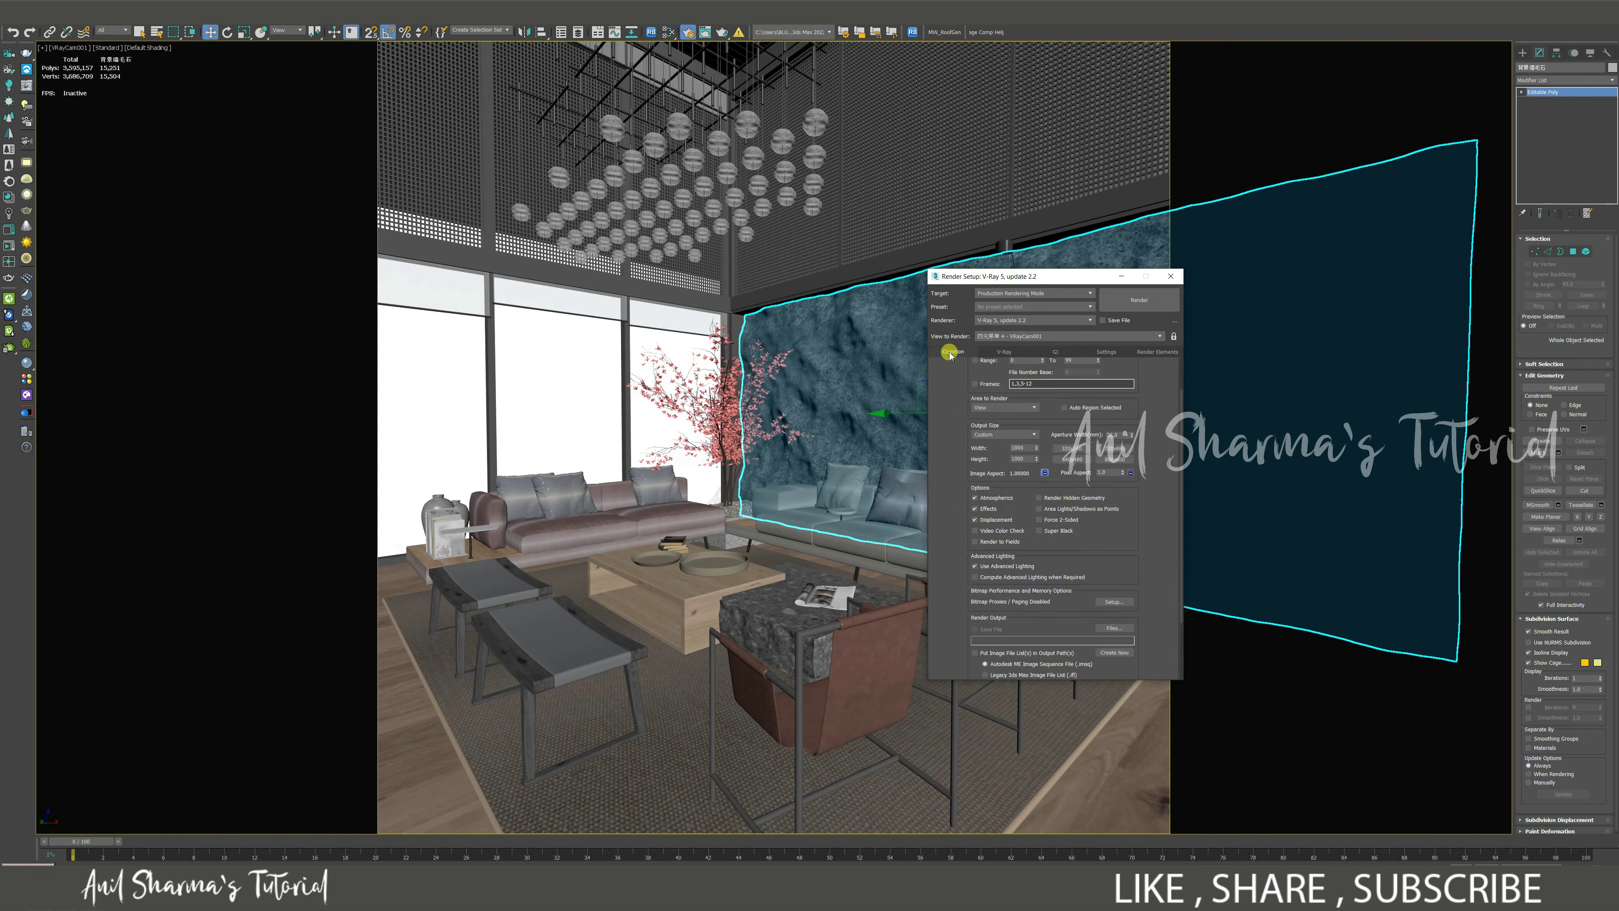
{"action": "left_click", "coordinate": [1162, 279]}
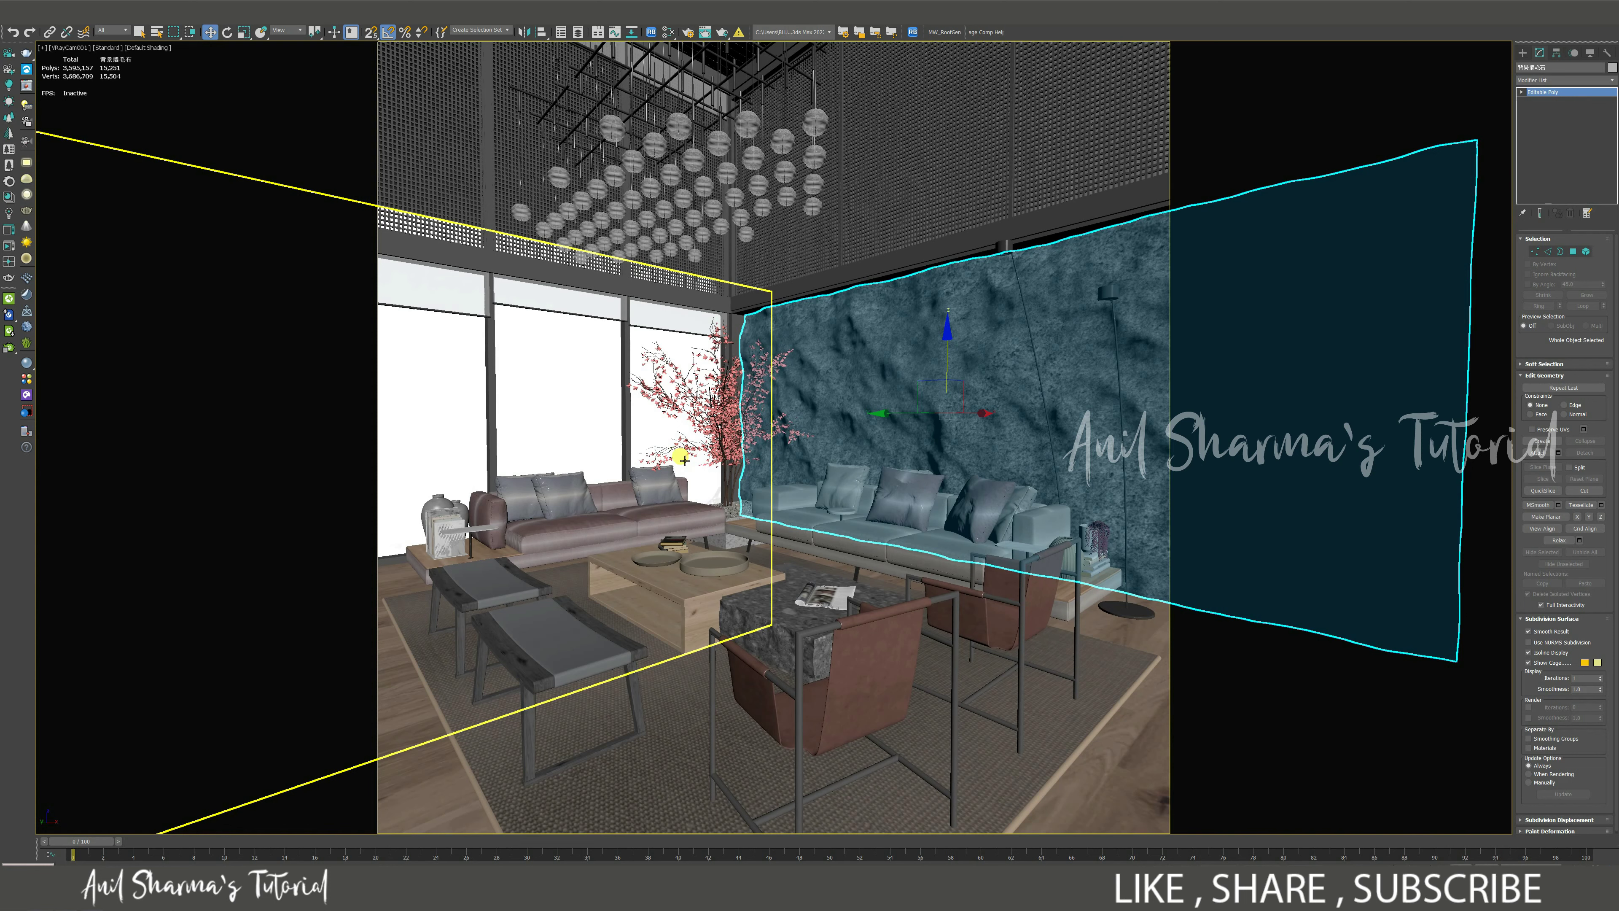
Step: Run a test render of the camera view and close the frame buffer
{"action": "left_click", "coordinate": [720, 33]}
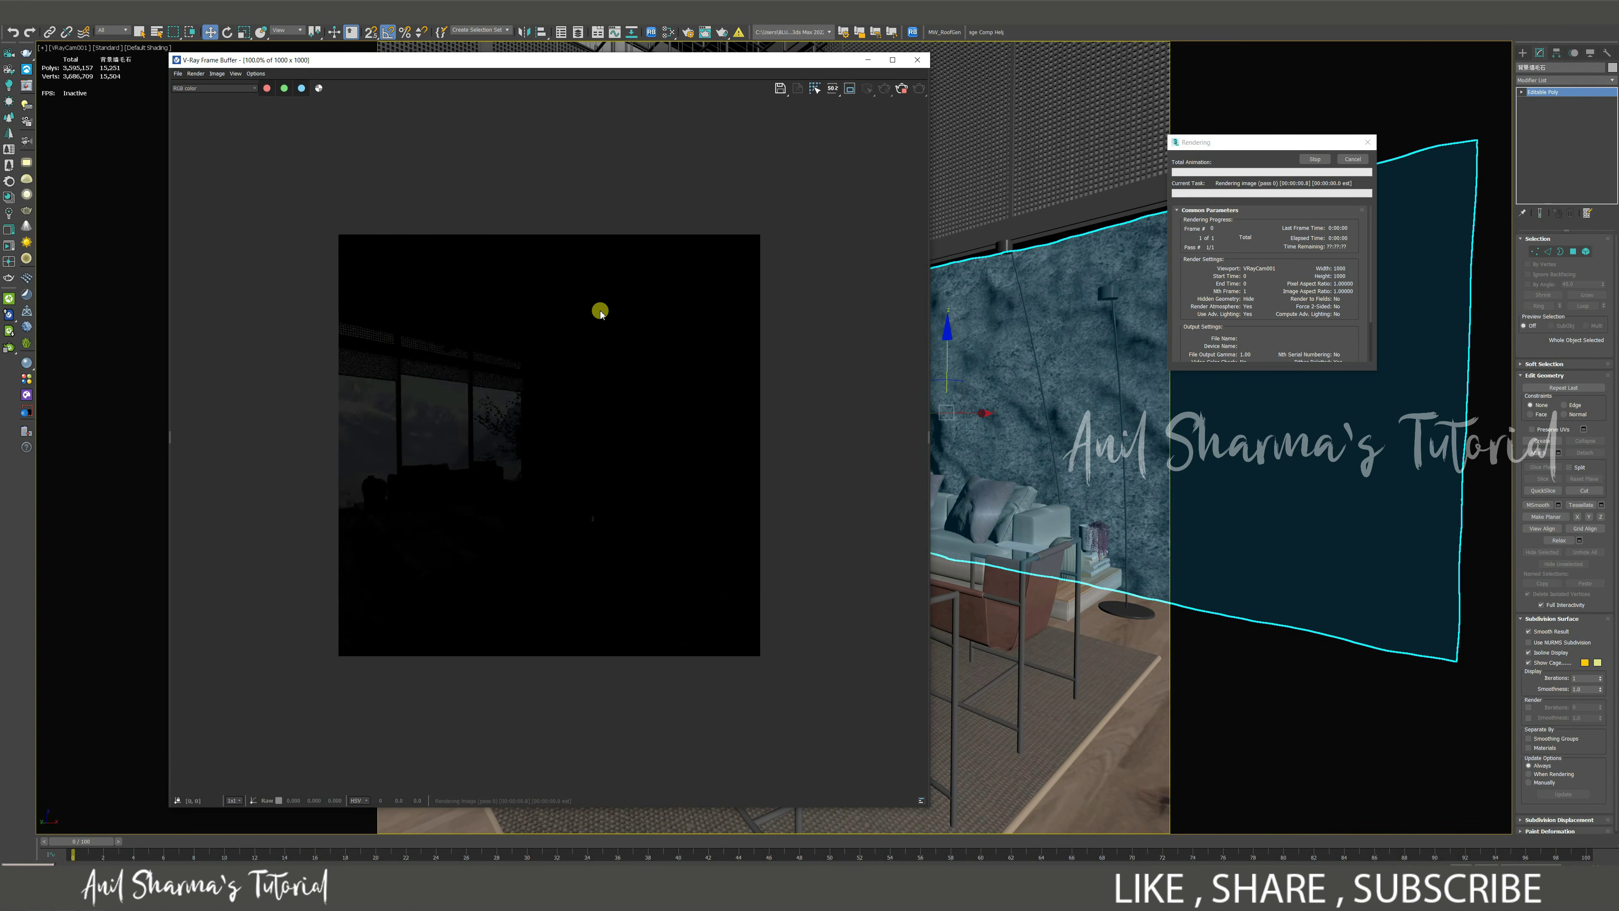
{"action": "left_click", "coordinate": [911, 62]}
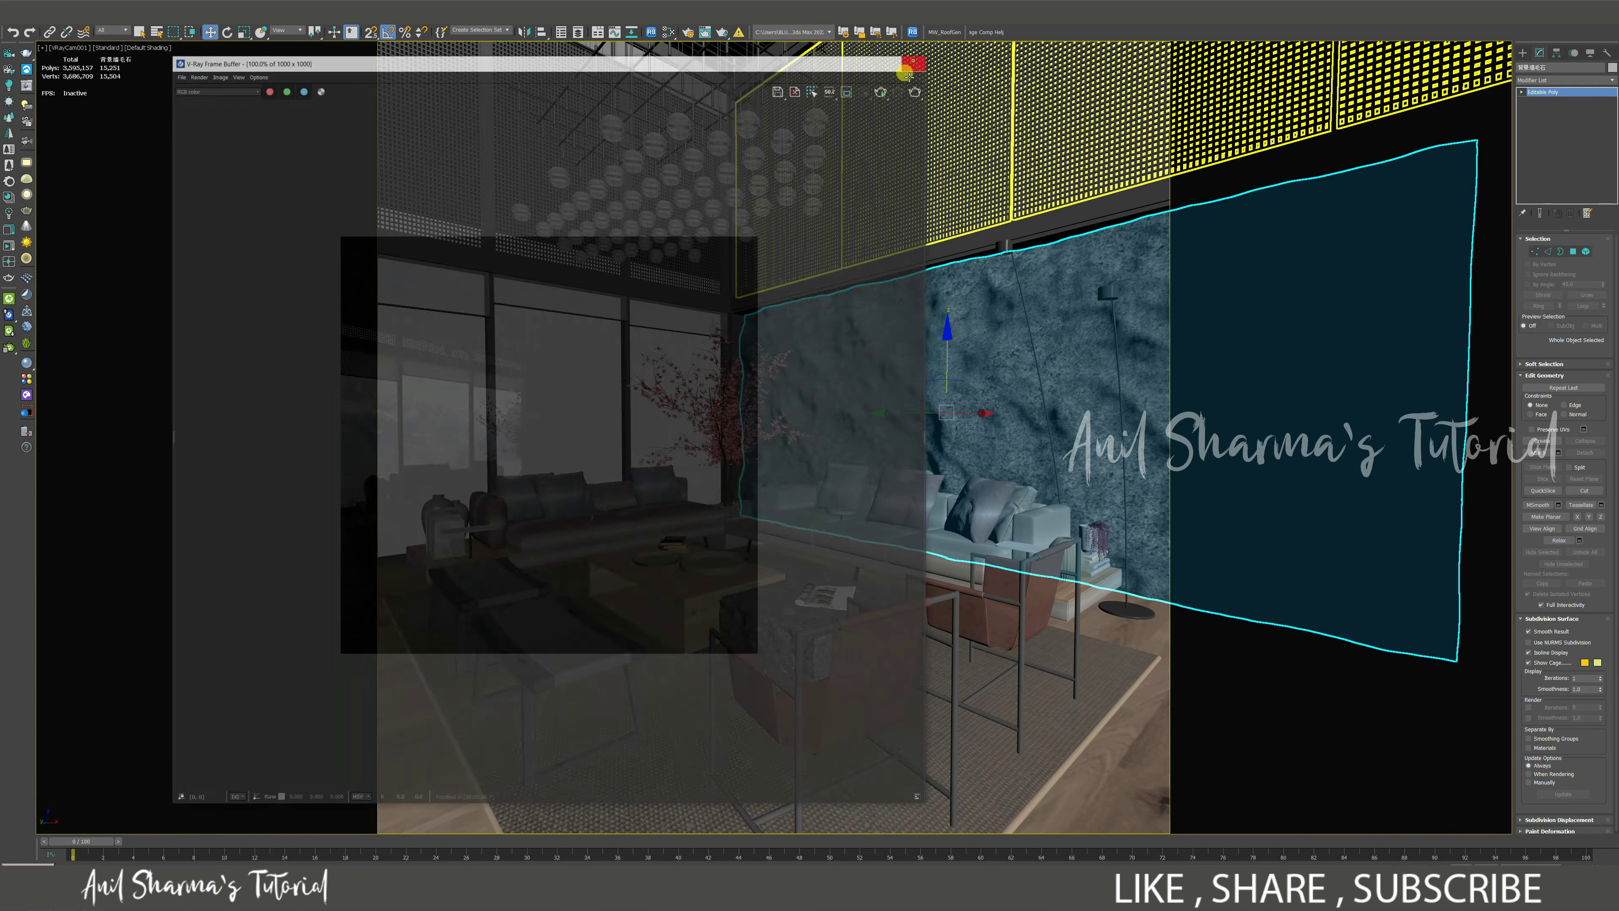
Step: Deselect the stone wall and examine the whole building from above and from several orbited angles
{"action": "key", "text": "t"}
{"action": "scroll", "coordinate": [767, 300], "scroll_direction": "down", "scroll_amount": 3}
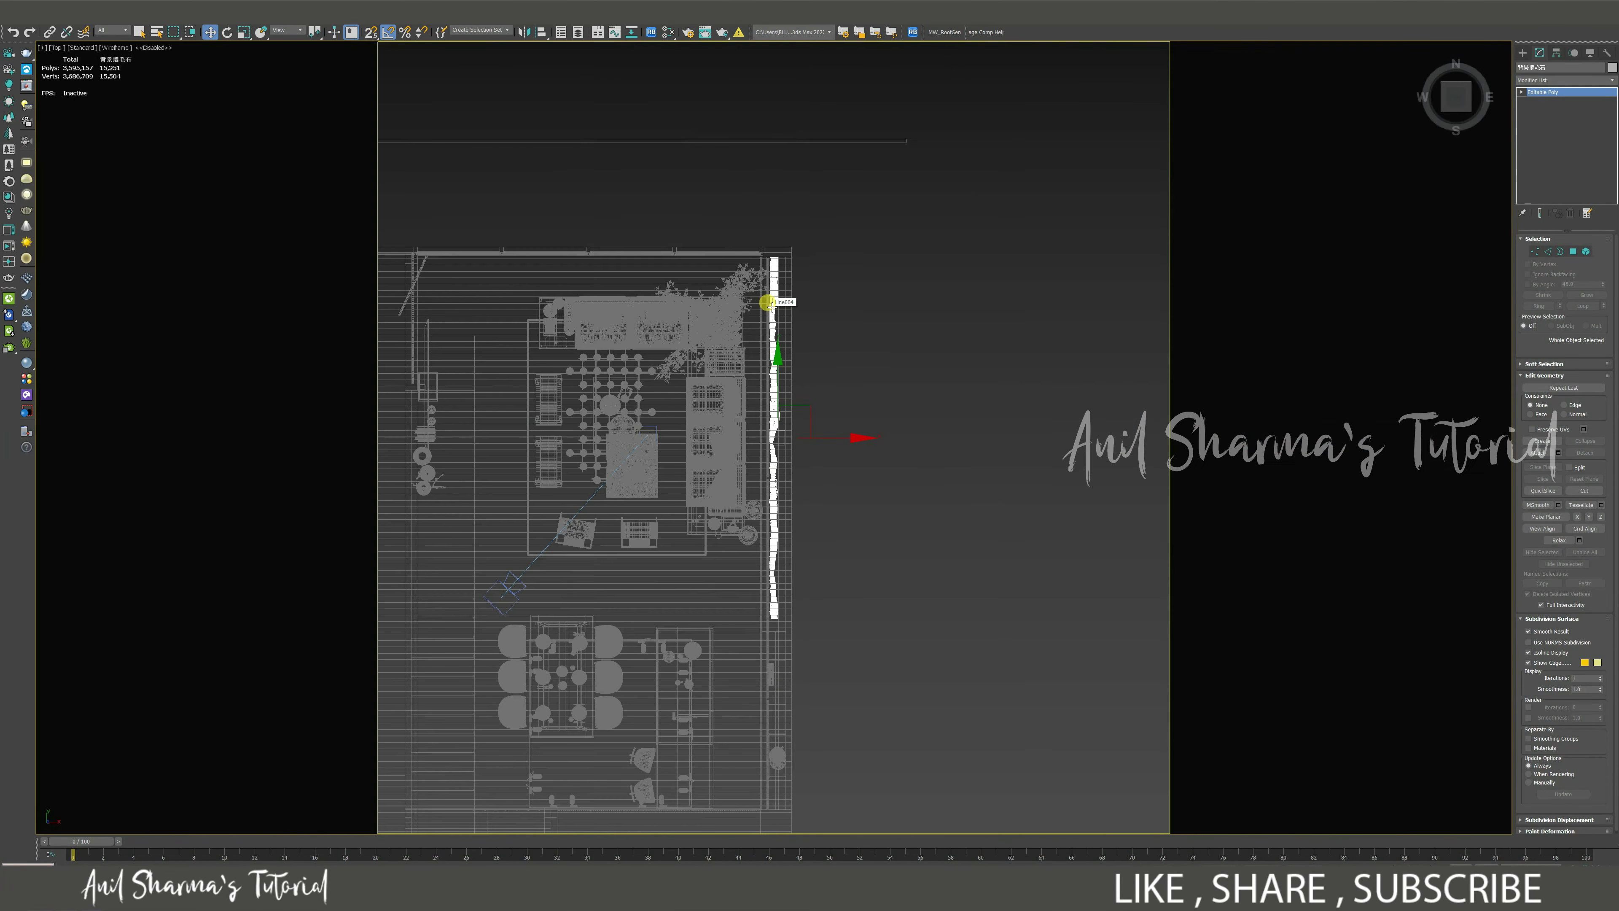
{"action": "left_click", "coordinate": [895, 327]}
{"action": "middle_click_drag", "start_coordinate": [827, 330], "coordinate": [835, 383]}
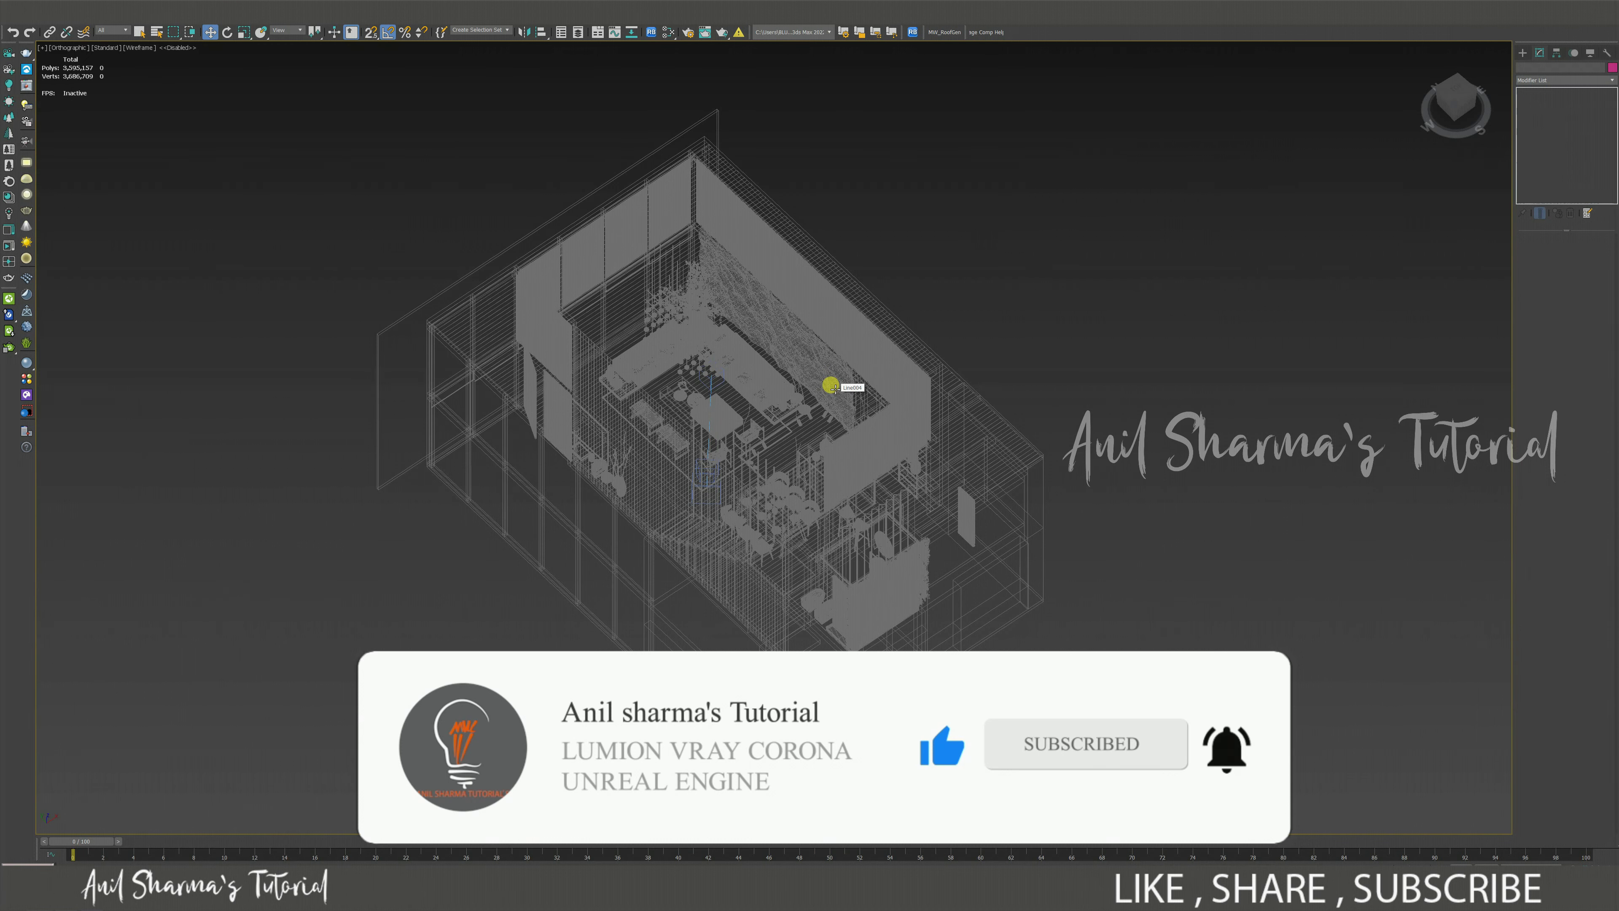
{"action": "key", "text": "t"}
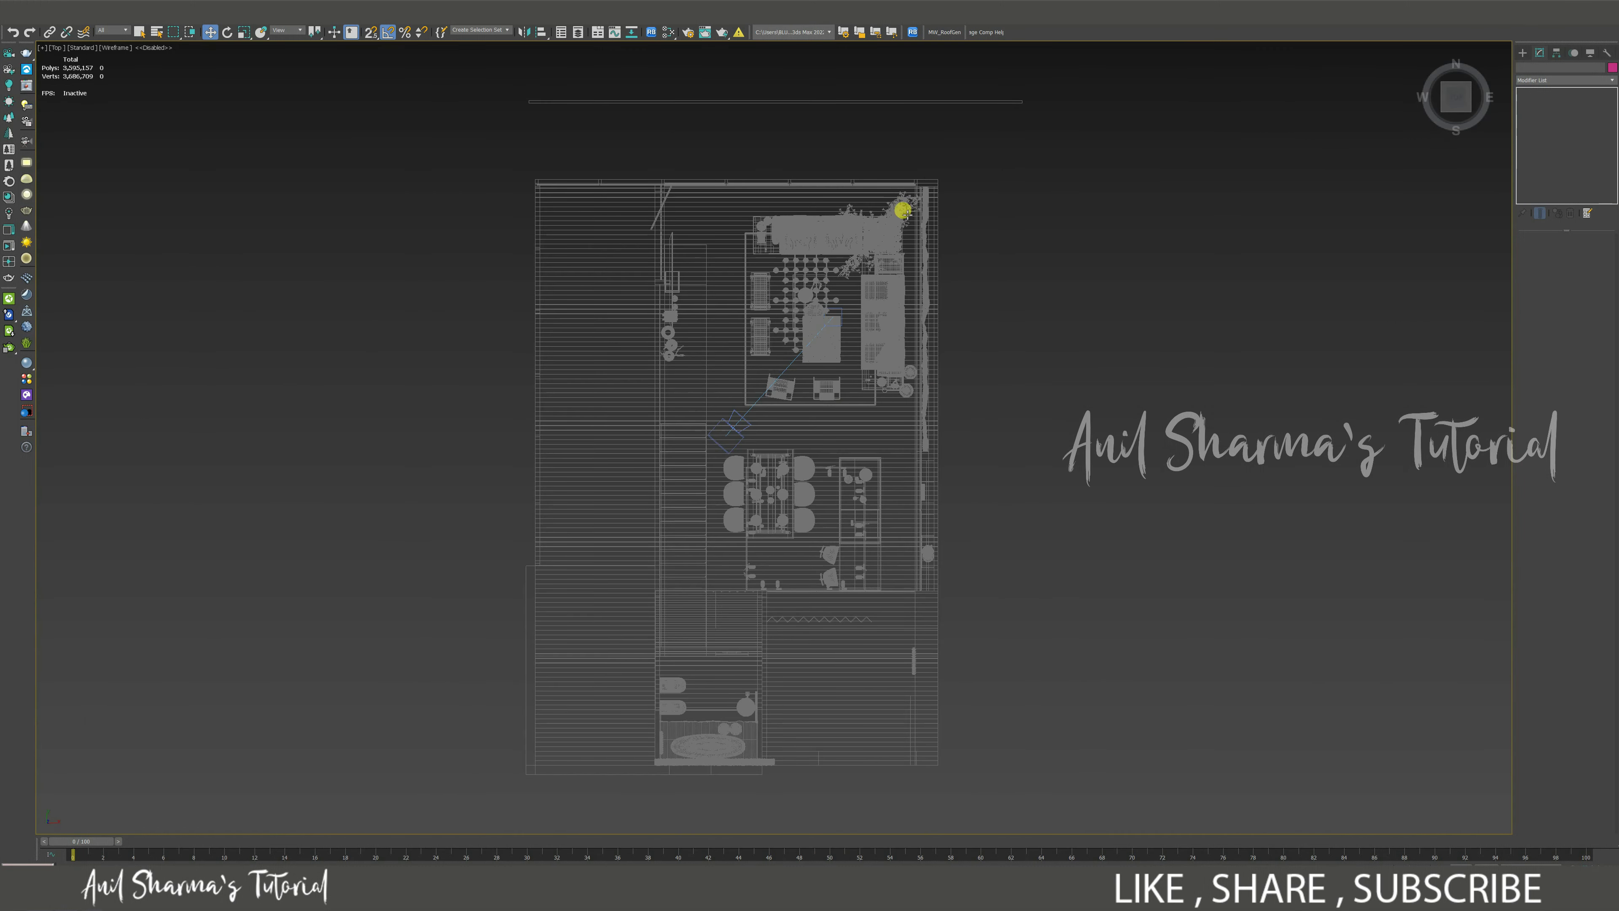
{"action": "mouse_move", "coordinate": [779, 304]}
{"action": "middle_mouse_down", "text": "alt"}
{"action": "mouse_move", "coordinate": [832, 260]}
{"action": "mouse_move", "coordinate": [937, 246]}
{"action": "middle_mouse_up", "text": "alt"}
{"action": "key", "text": "F3"}
{"action": "scroll", "coordinate": [779, 299], "scroll_direction": "up", "scroll_amount": 2}
{"action": "middle_click_drag", "start_coordinate": [772, 307], "coordinate": [943, 318], "text": "alt"}
{"action": "left_click", "coordinate": [1063, 305]}
{"action": "middle_click_drag", "start_coordinate": [1084, 294], "coordinate": [649, 471]}
{"action": "key", "text": "t"}
{"action": "key", "text": "F3"}
{"action": "key", "text": "z"}
{"action": "scroll", "coordinate": [860, 315], "scroll_direction": "down", "scroll_amount": 5}
{"action": "left_click", "coordinate": [1193, 213]}
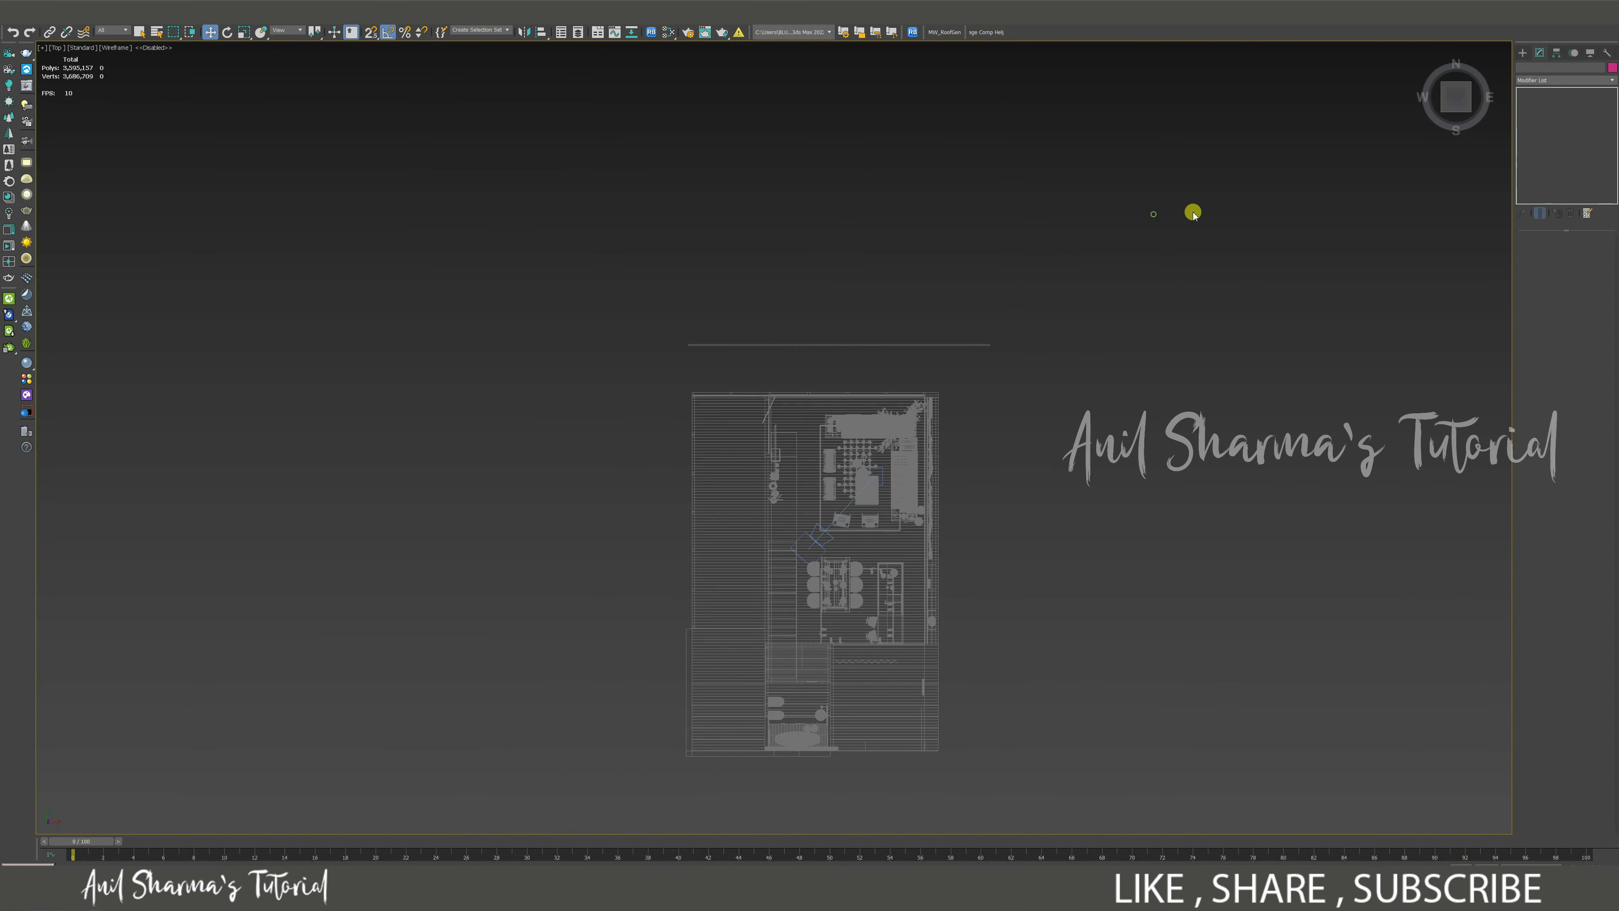
Step: Create a VRaySun in the top view, aimed from outside the building into the living area, and accept the automatic VRaySky environment map
{"action": "left_click", "coordinate": [1521, 53]}
{"action": "left_click", "coordinate": [1547, 69]}
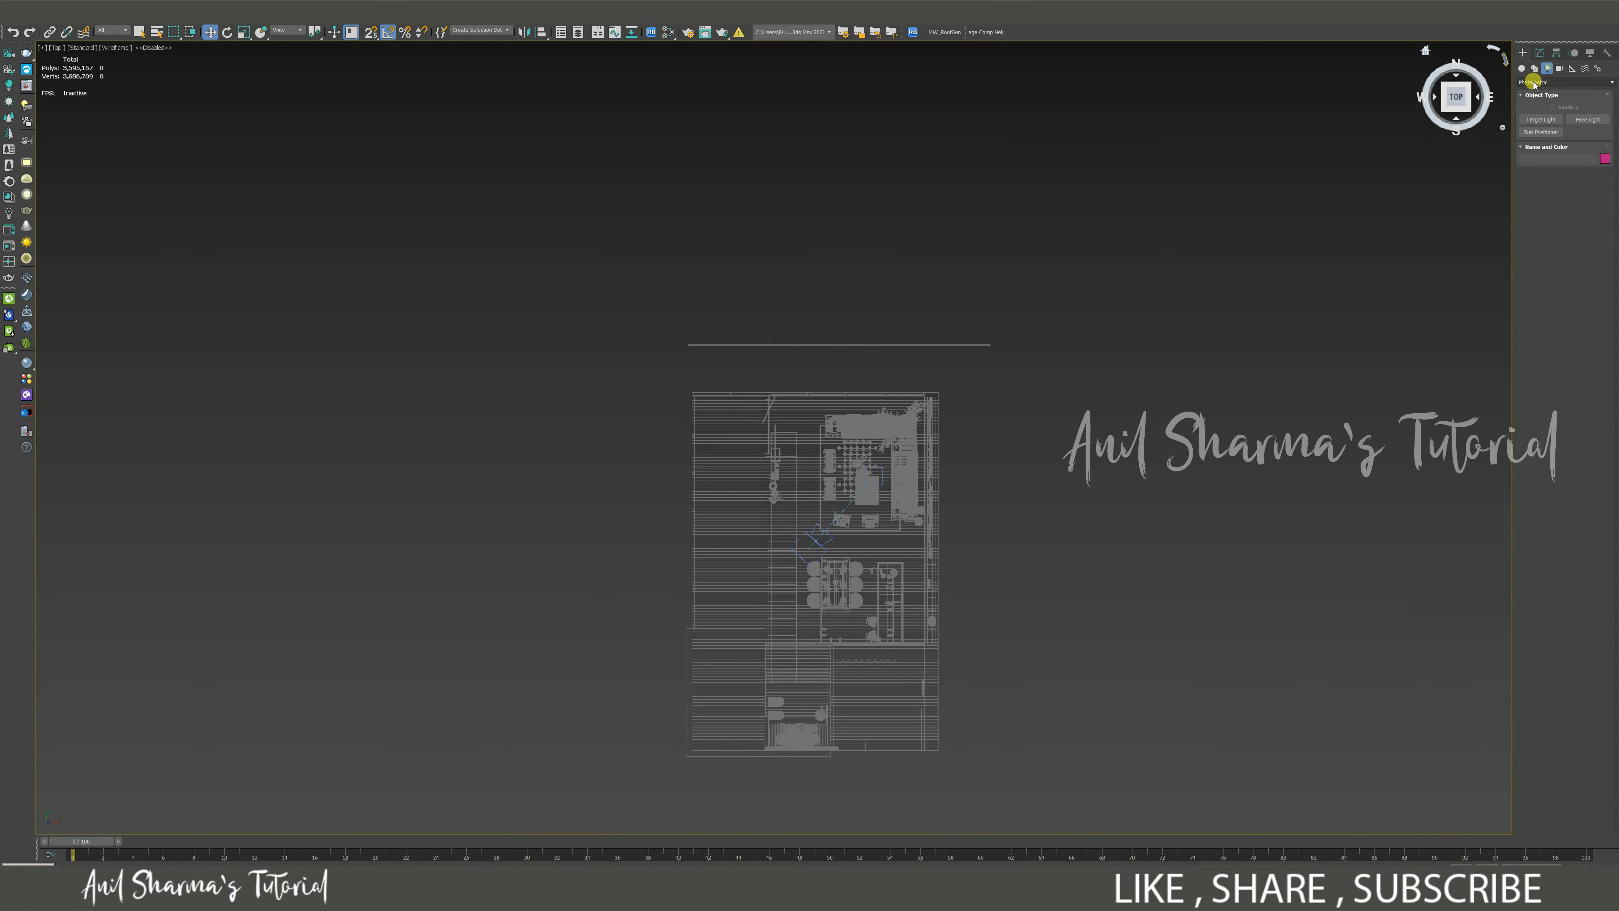
{"action": "left_click", "coordinate": [1590, 132]}
{"action": "middle_click_drag", "start_coordinate": [1008, 403], "coordinate": [1031, 300]}
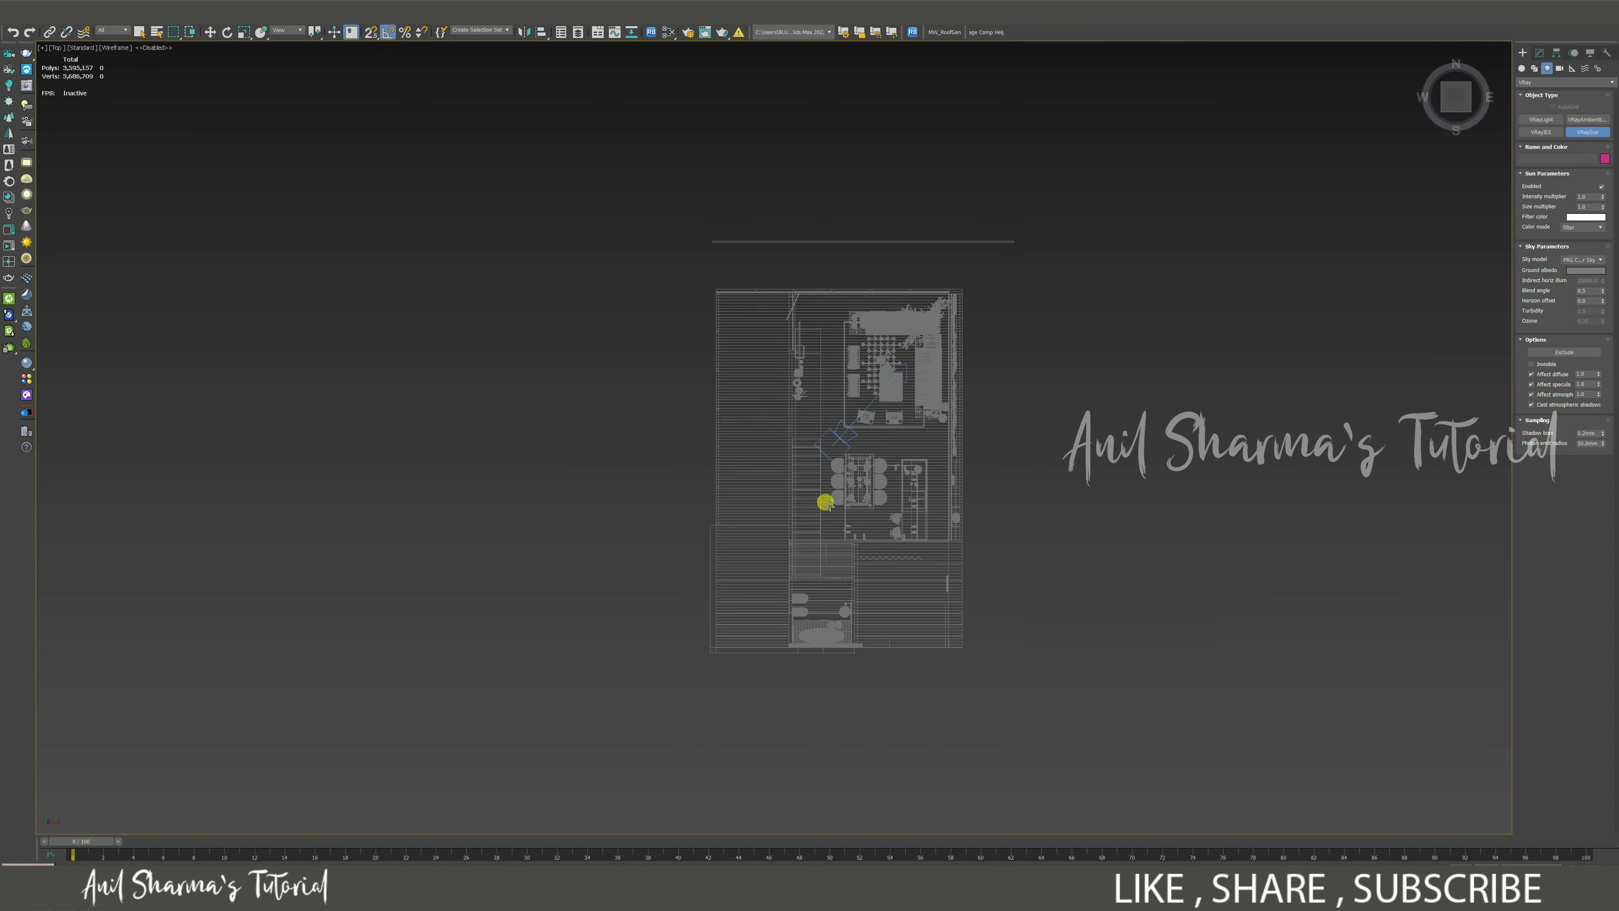
{"action": "left_click_drag", "start_coordinate": [697, 754], "coordinate": [878, 390]}
{"action": "left_click", "coordinate": [842, 484]}
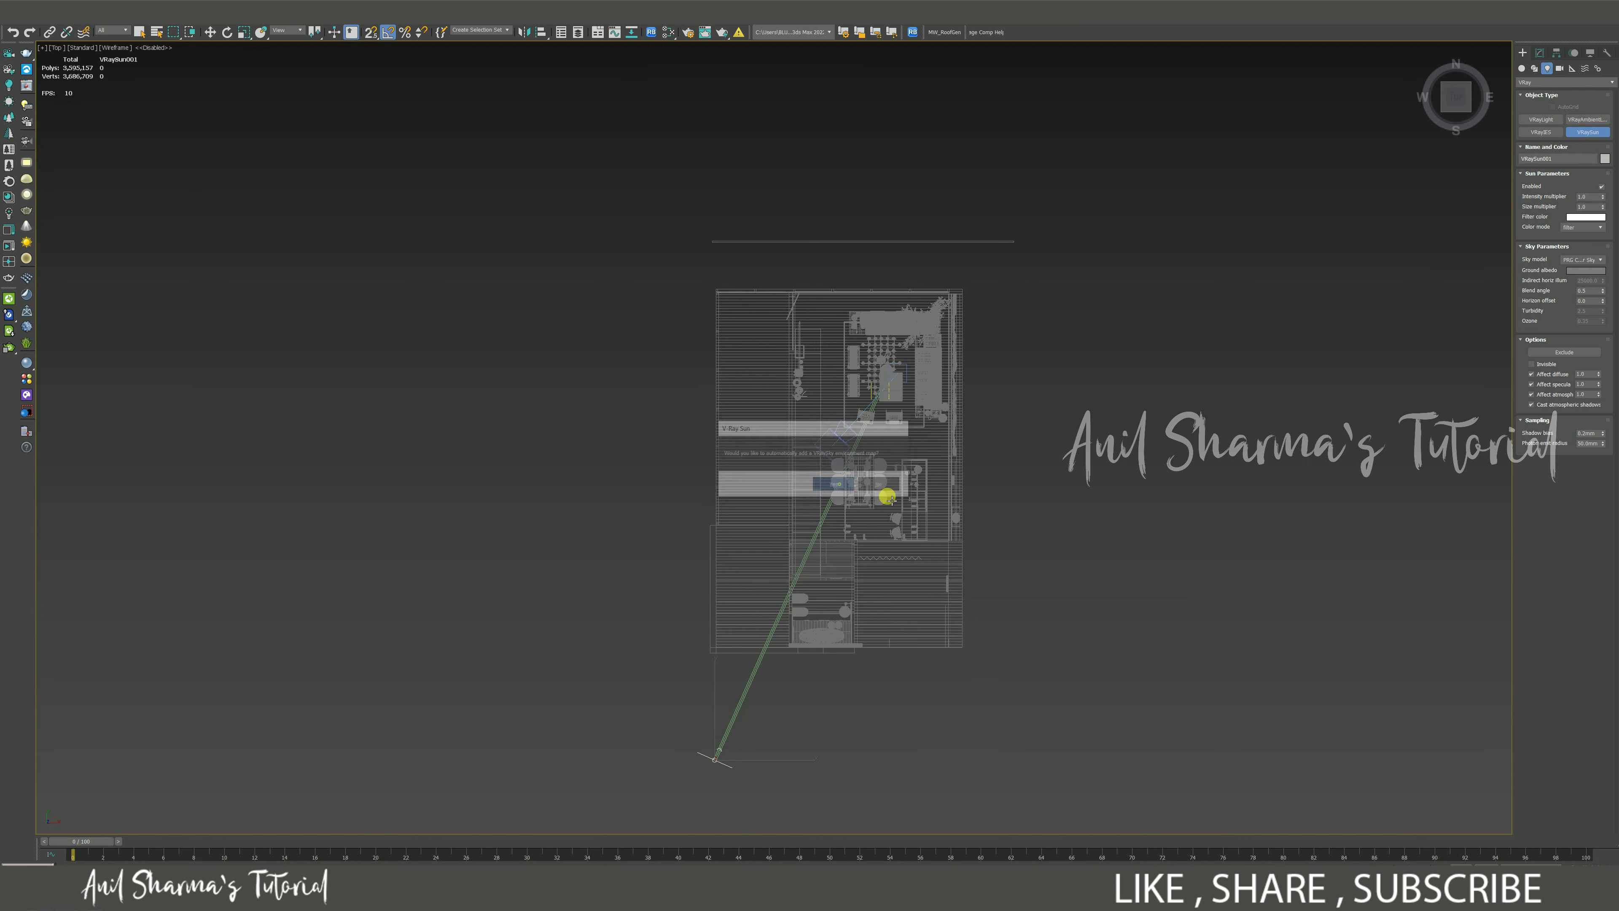
{"action": "key", "text": "w"}
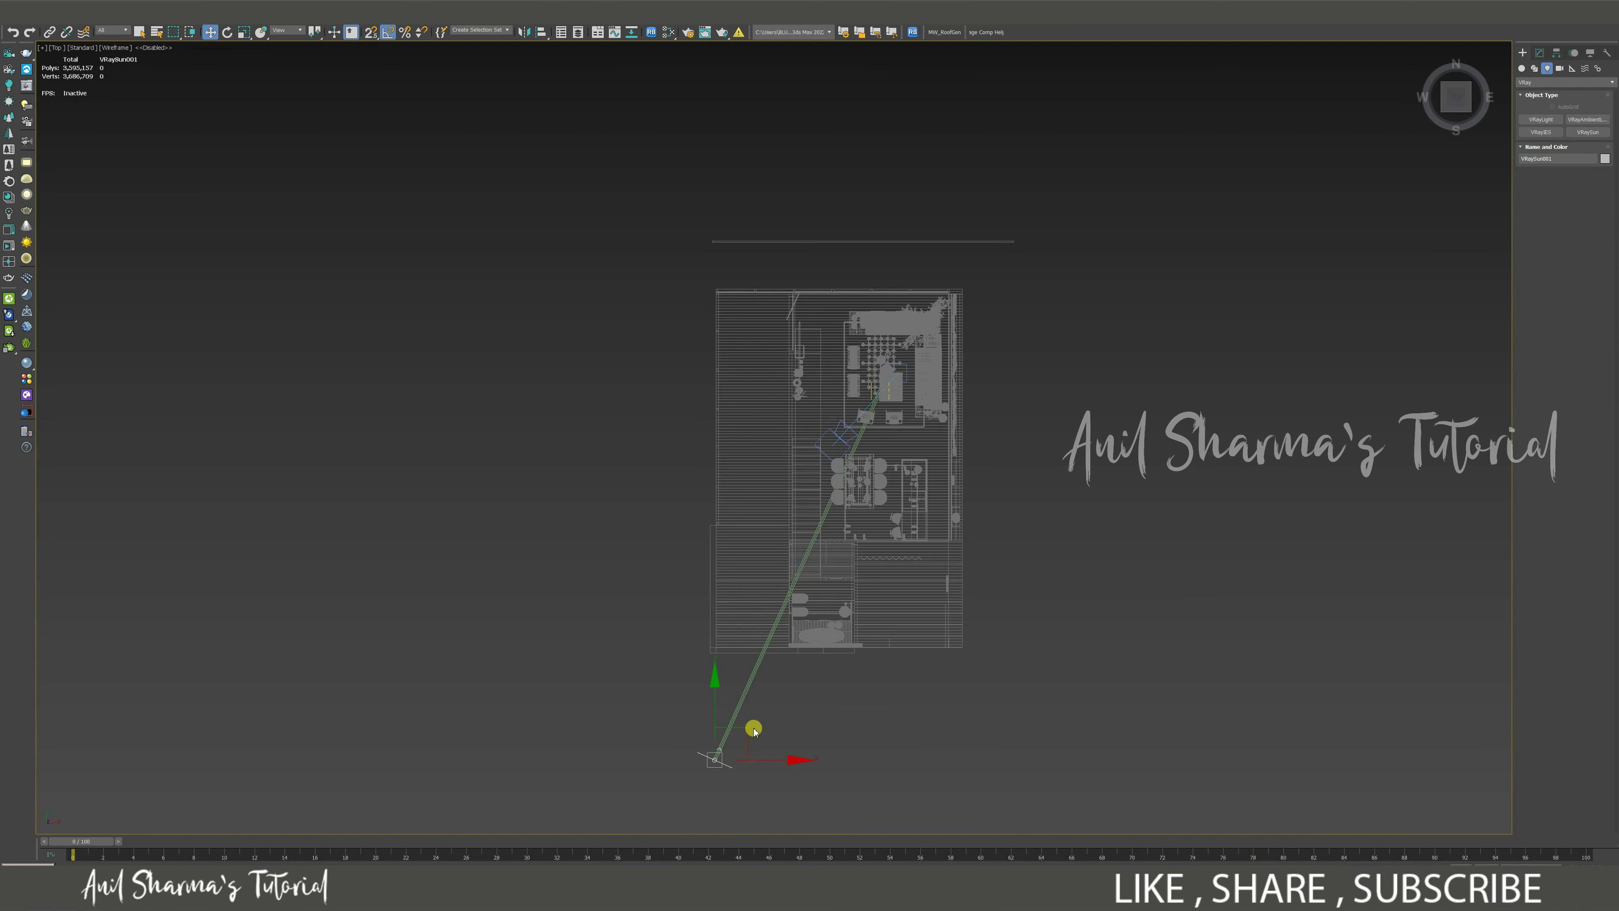
Step: Move the VRaySun to the outer side of the living room windows and raise it high above the building
{"action": "left_click_drag", "start_coordinate": [743, 751], "coordinate": [843, 26]}
{"action": "key", "text": "f"}
{"action": "scroll", "coordinate": [892, 455], "scroll_direction": "down", "scroll_amount": 10}
{"action": "middle_click_drag", "start_coordinate": [866, 185], "coordinate": [879, 546]}
{"action": "left_click_drag", "start_coordinate": [852, 357], "coordinate": [845, 105]}
{"action": "key", "text": "t"}
{"action": "scroll", "coordinate": [857, 306], "scroll_direction": "down", "scroll_amount": 5}
{"action": "right_click", "coordinate": [1041, 285]}
{"action": "left_click", "coordinate": [1076, 233]}
{"action": "left_click_drag", "start_coordinate": [848, 353], "coordinate": [854, 324]}
Step: Test render the camera view with safe frames shown, and zoom into the render to inspect the sun lighting
{"action": "key", "text": "c"}
{"action": "key", "text": "shift+f"}
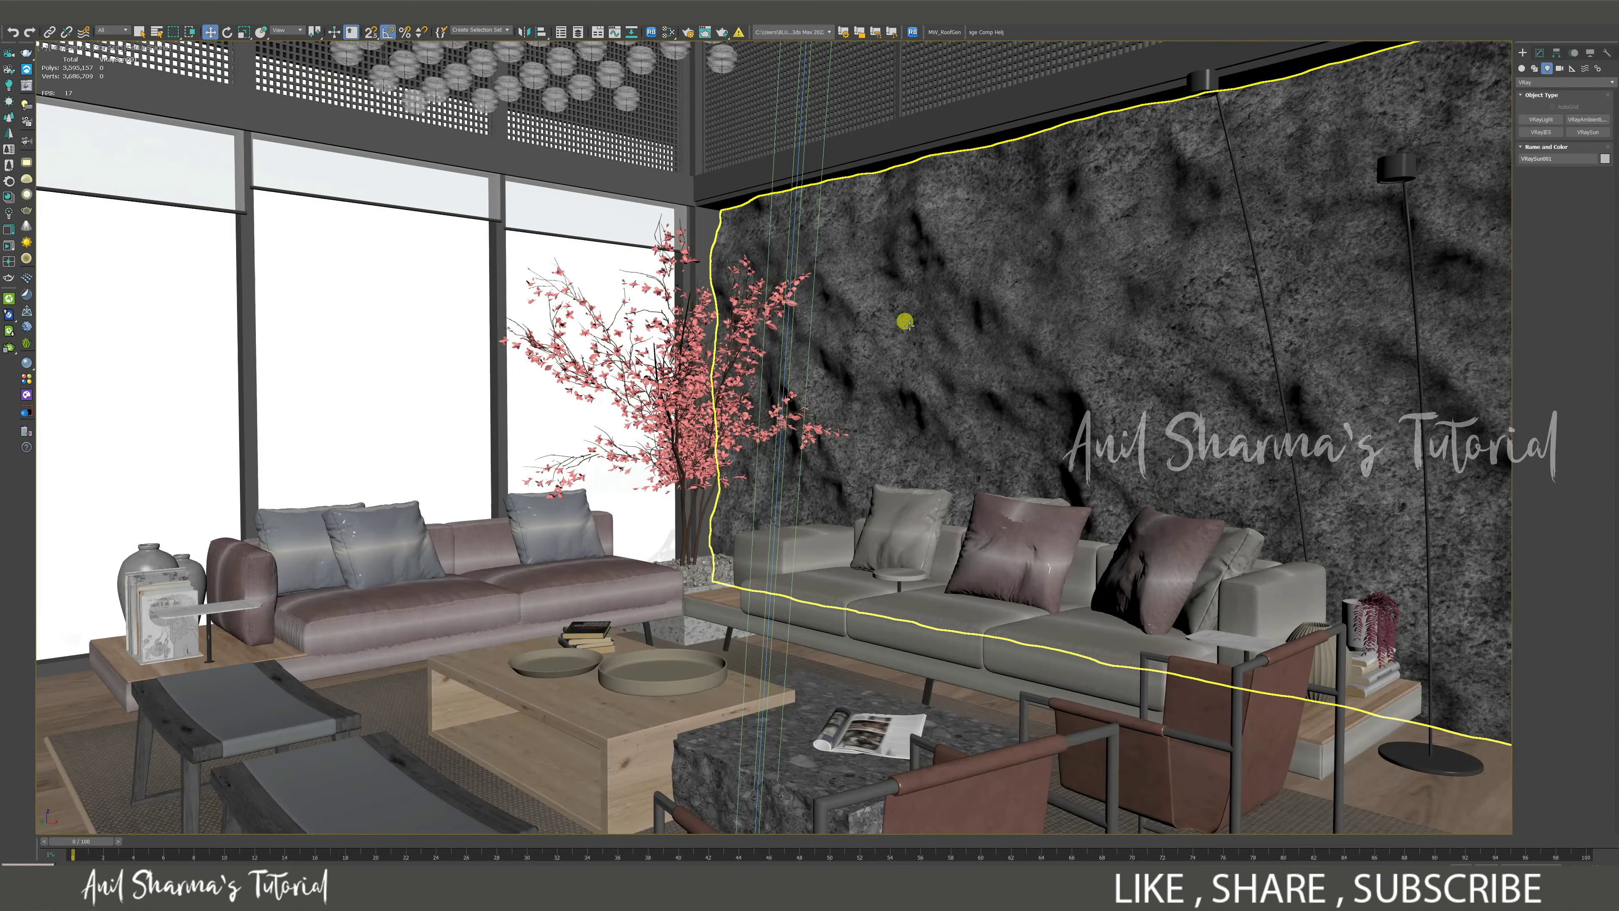
{"action": "key", "text": "shift+f"}
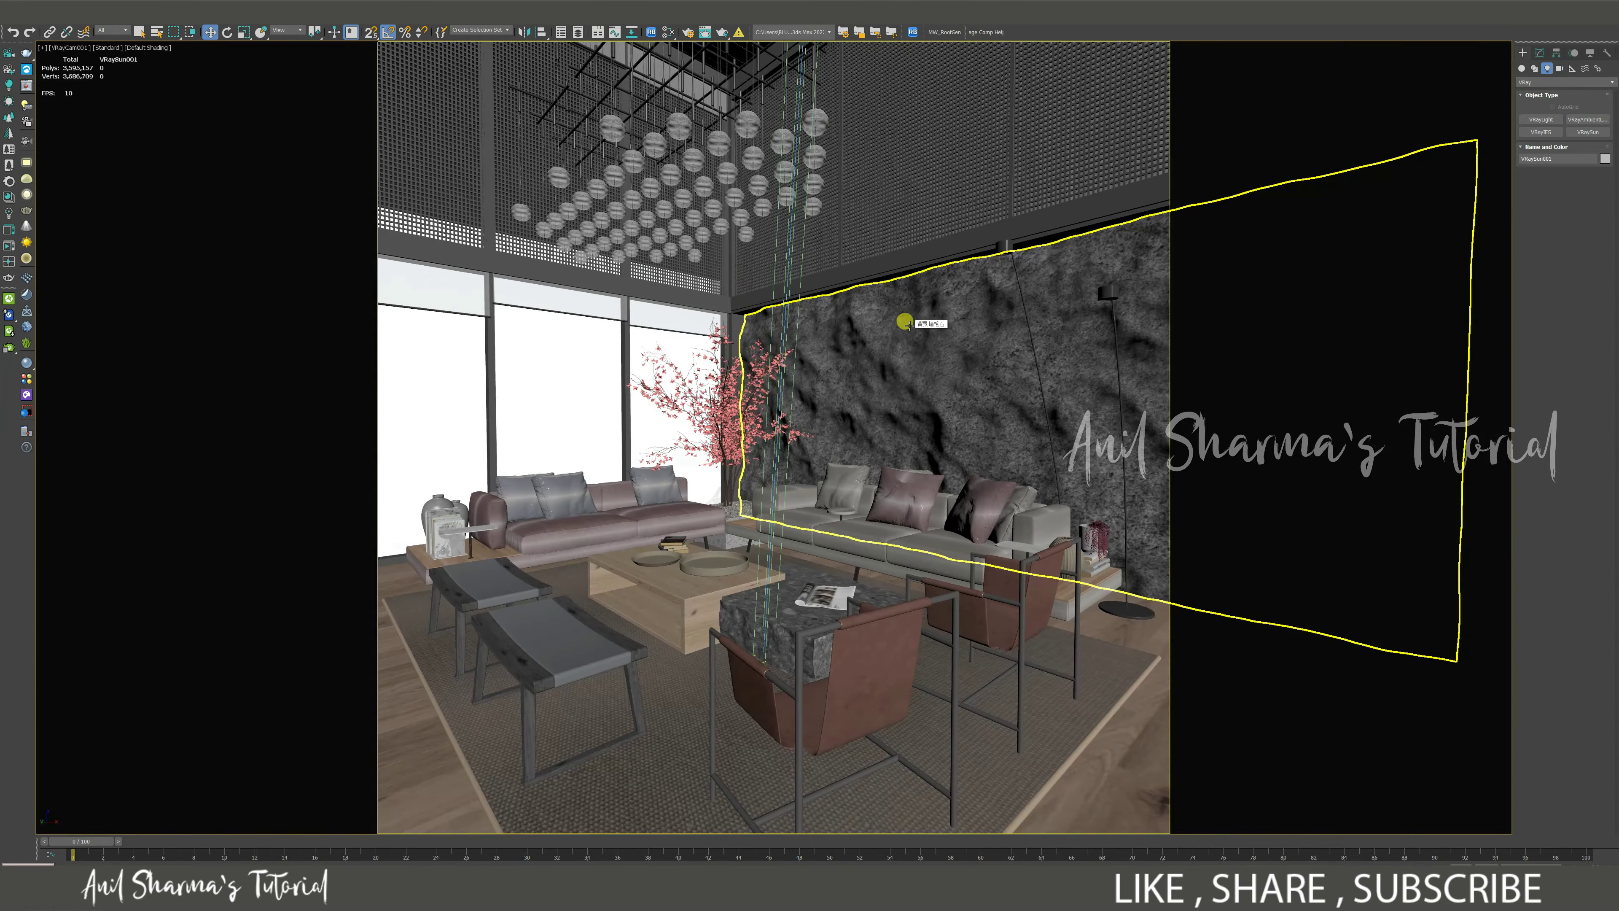
{"action": "left_click", "coordinate": [721, 32]}
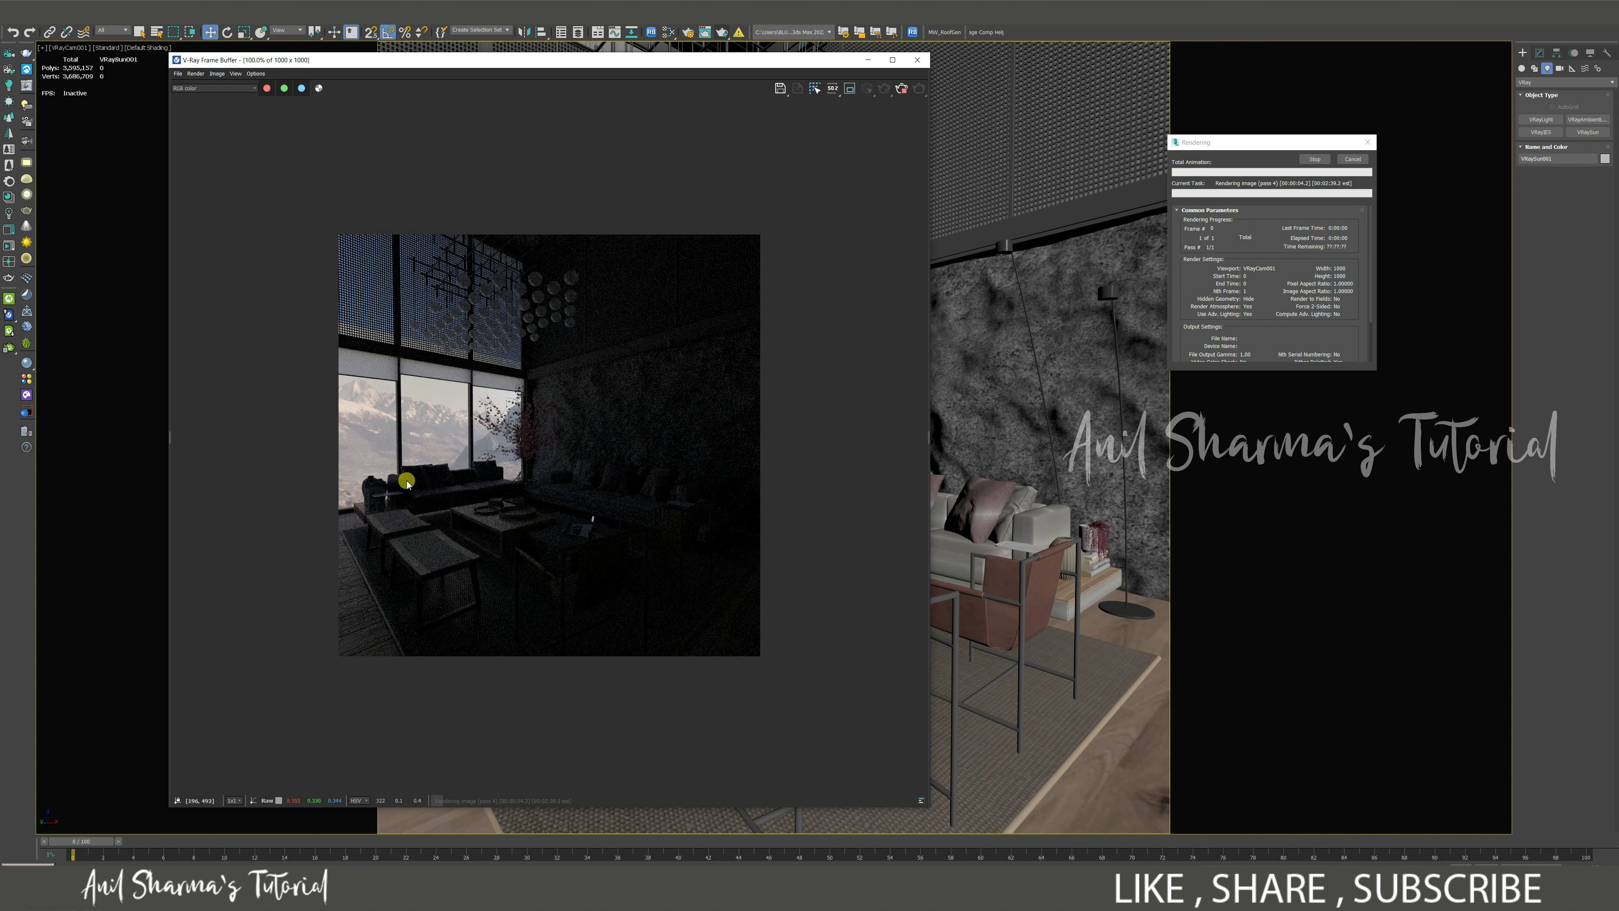
{"action": "scroll", "coordinate": [456, 506], "scroll_direction": "up", "scroll_amount": 2}
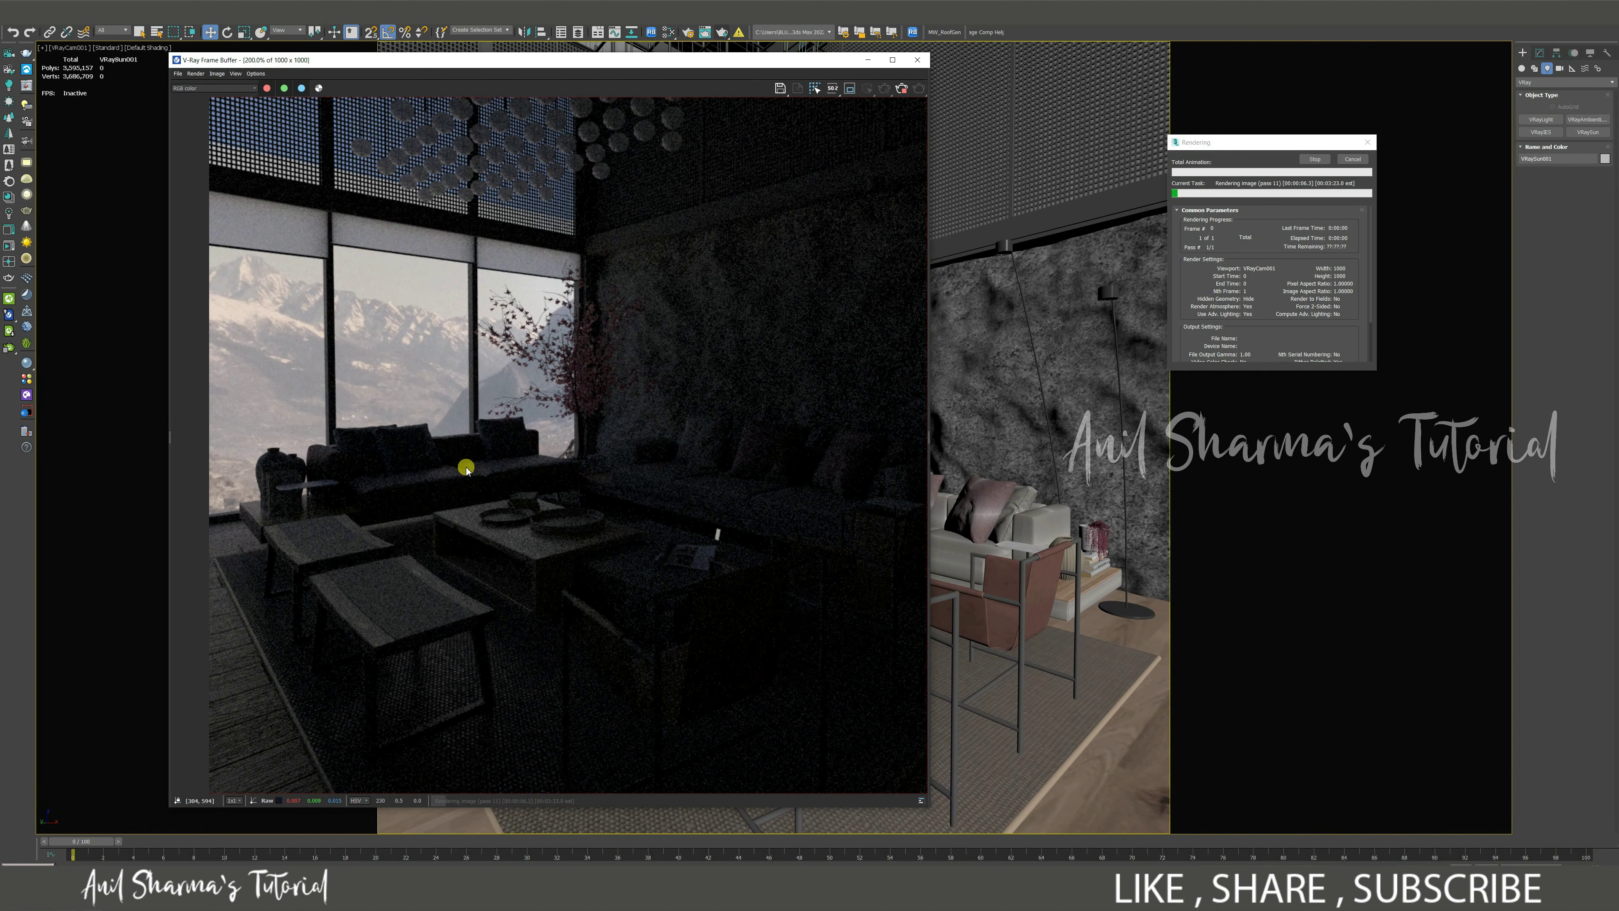
{"action": "scroll", "coordinate": [466, 469], "scroll_direction": "down", "scroll_amount": 2}
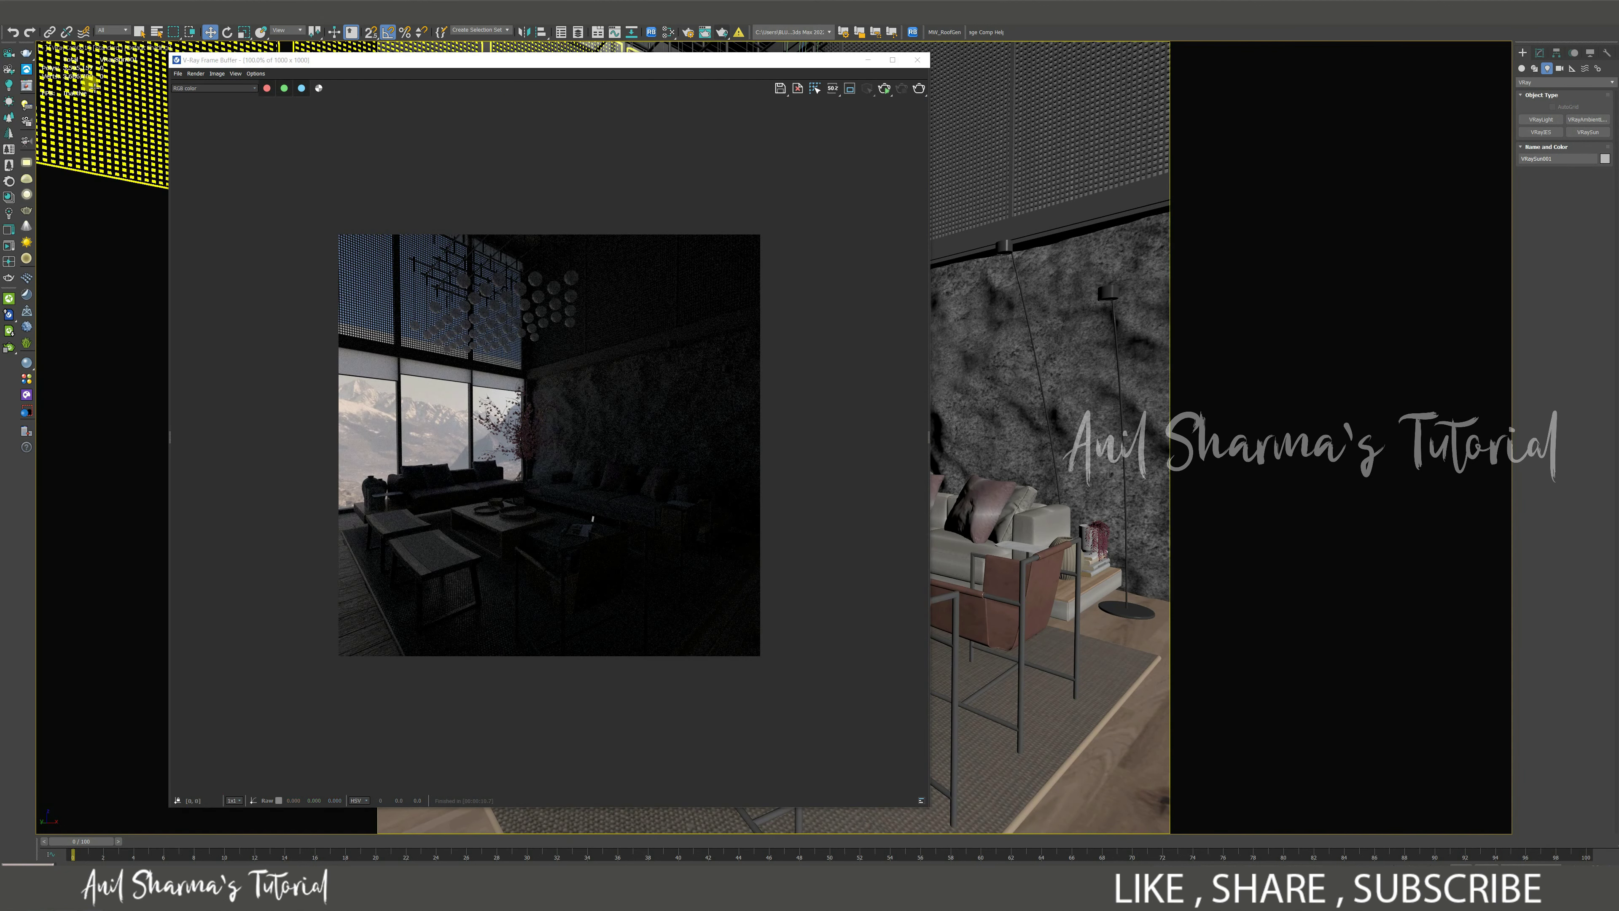
Step: Select the active V-Ray camera, enable its automatic vertical tilt, and set its film speed (ISO) to 400
{"action": "left_click", "coordinate": [70, 51]}
{"action": "left_click", "coordinate": [112, 222]}
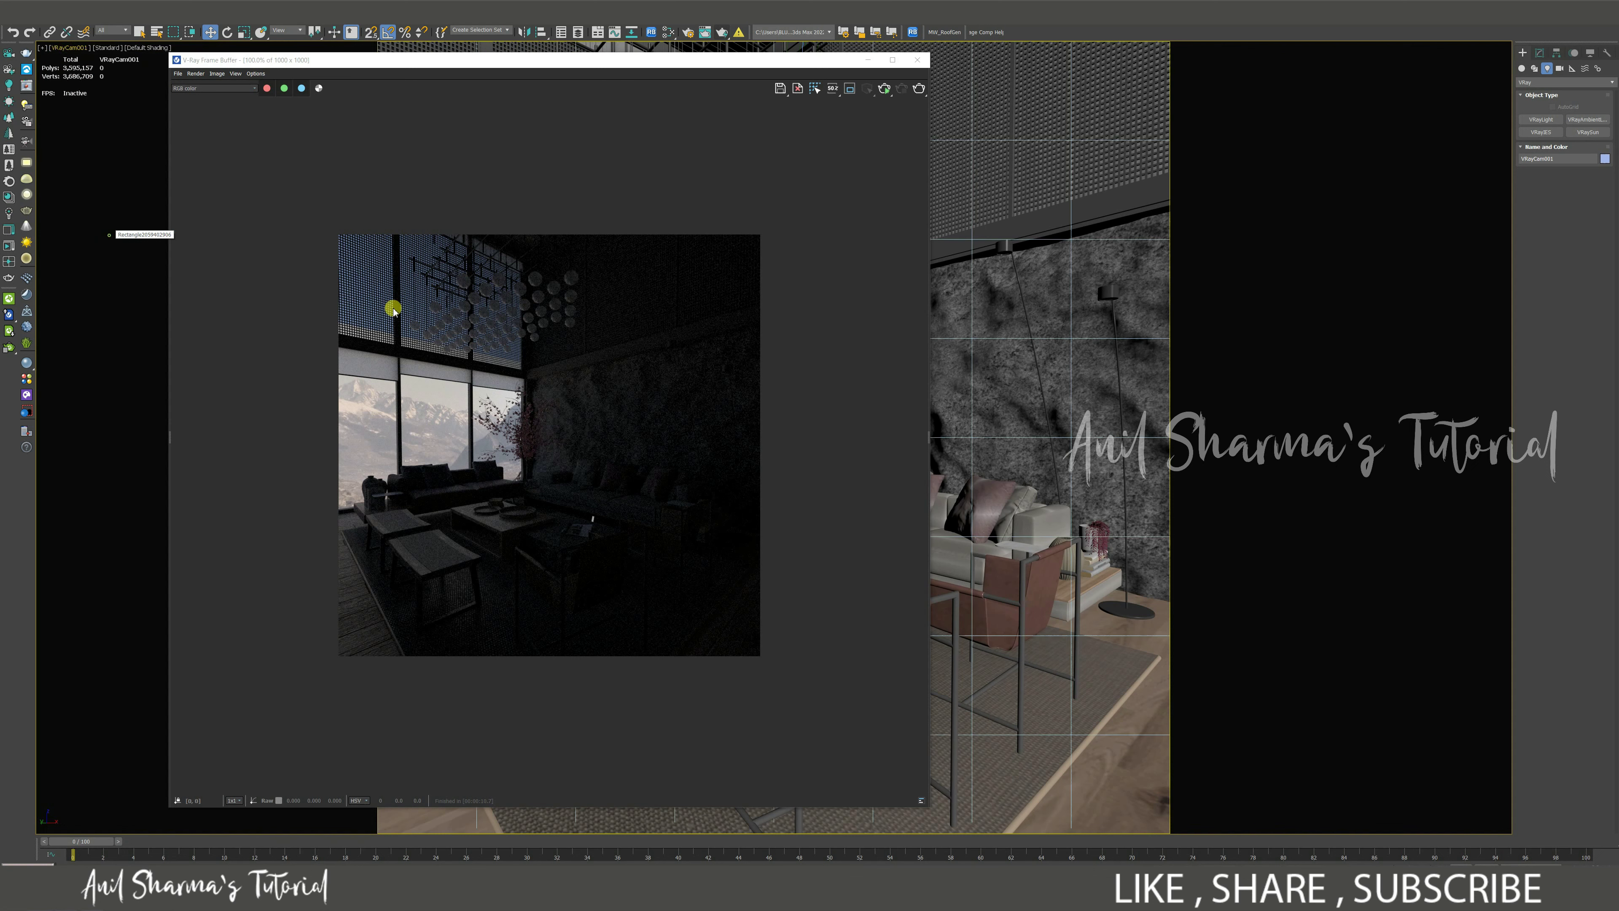
{"action": "left_click", "coordinate": [1470, 89]}
{"action": "left_click", "coordinate": [1540, 53]}
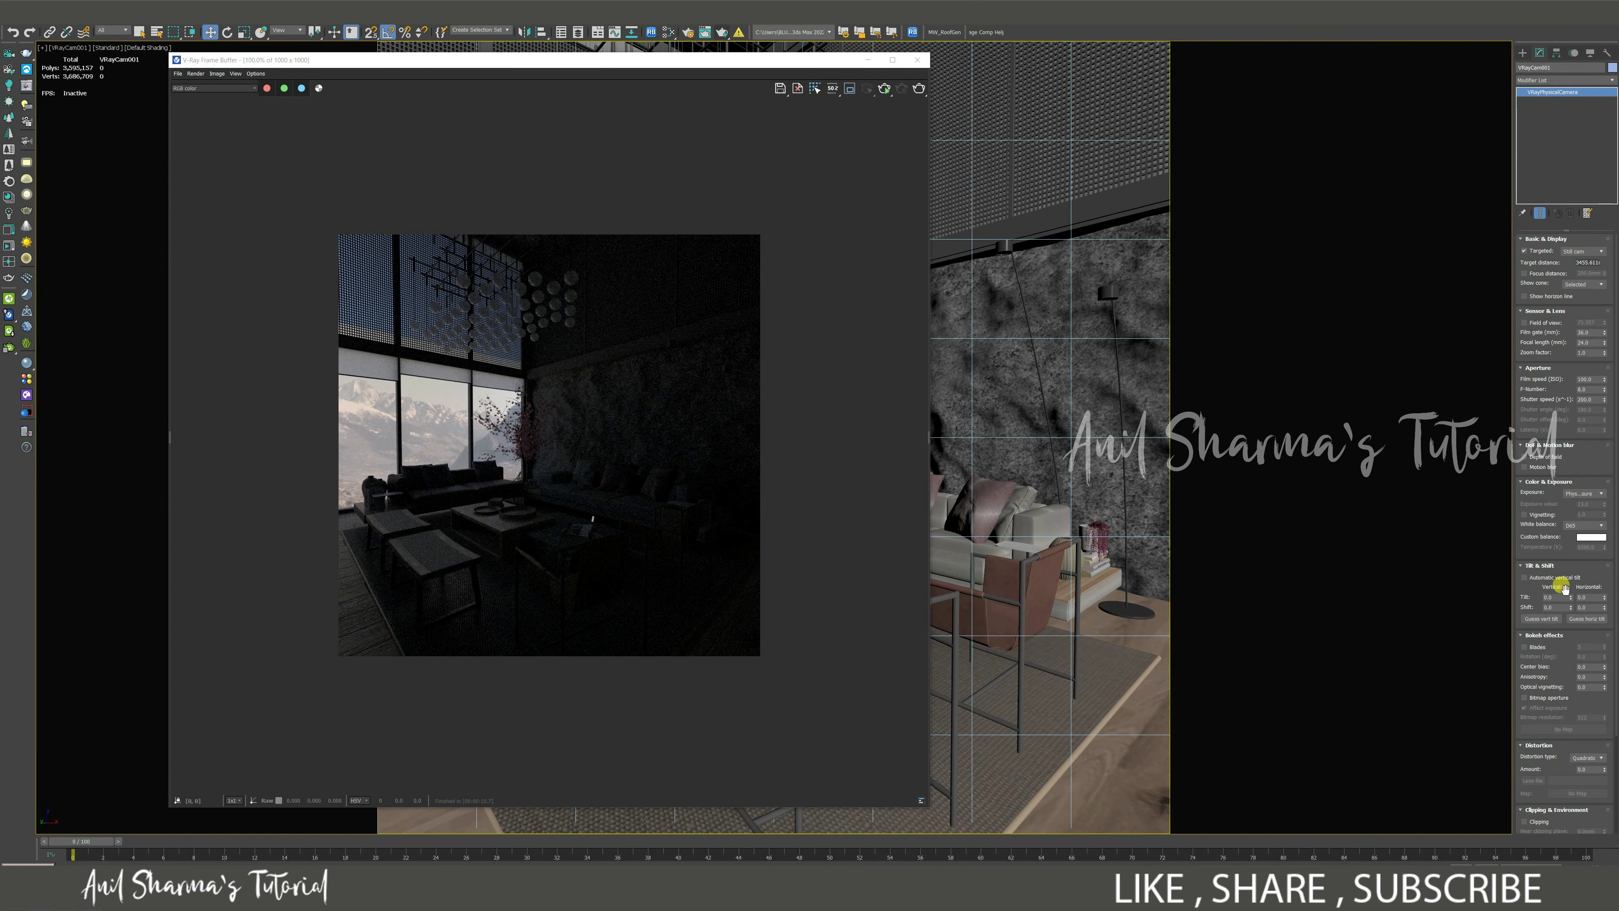
{"action": "scroll", "coordinate": [1544, 536], "scroll_direction": "down", "scroll_amount": 2}
{"action": "left_click", "coordinate": [1564, 525]}
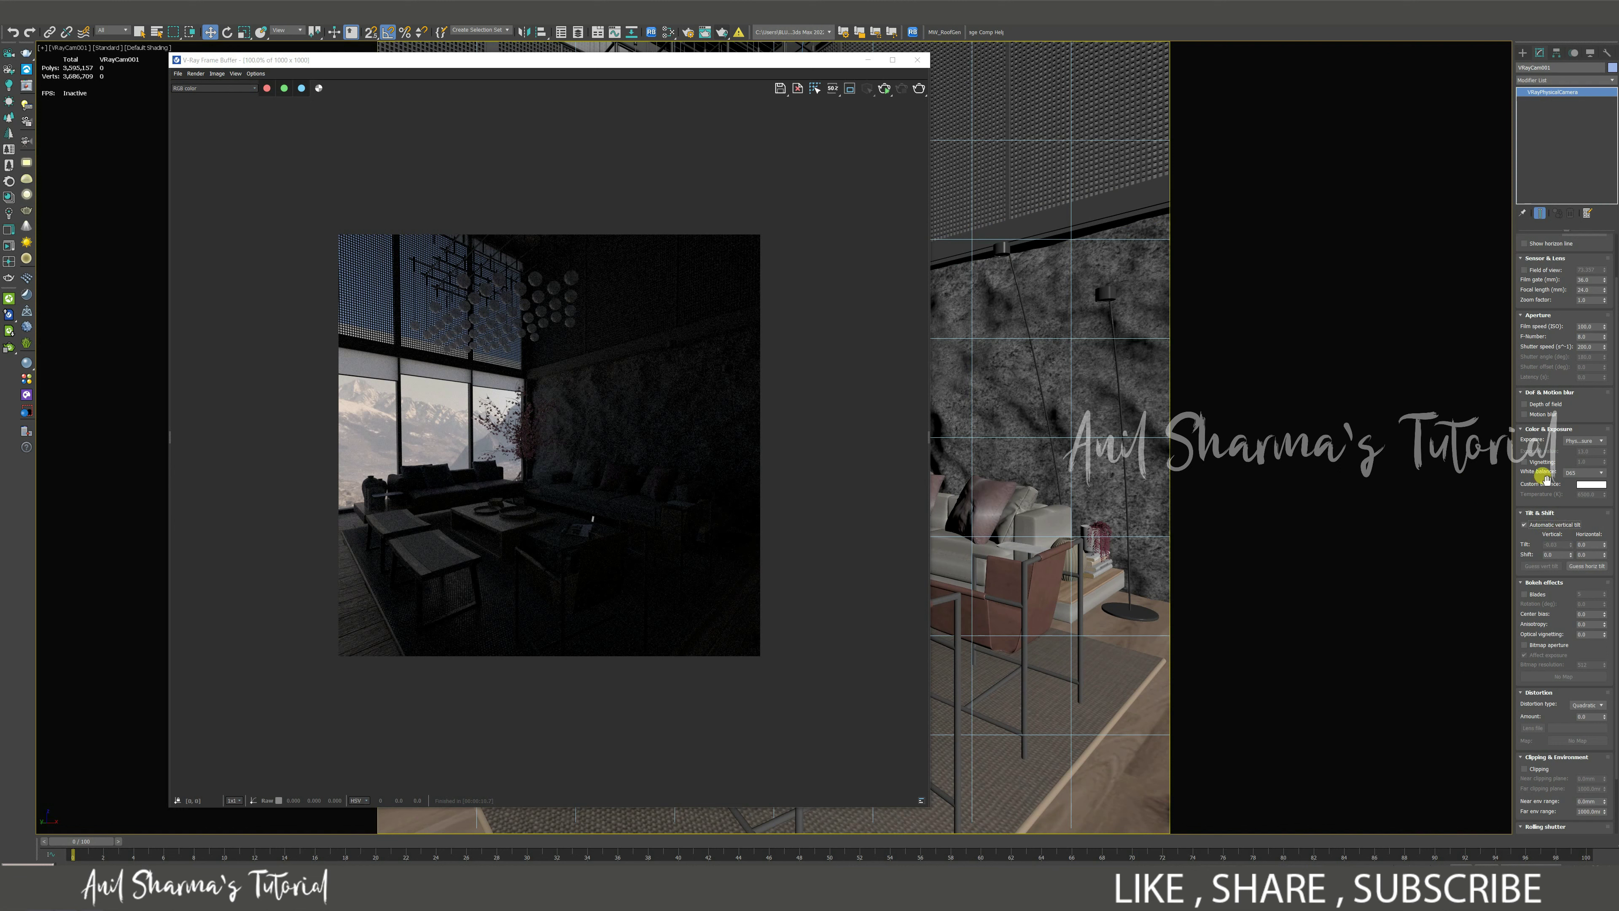
{"action": "scroll", "coordinate": [1546, 477], "scroll_direction": "up", "scroll_amount": 3}
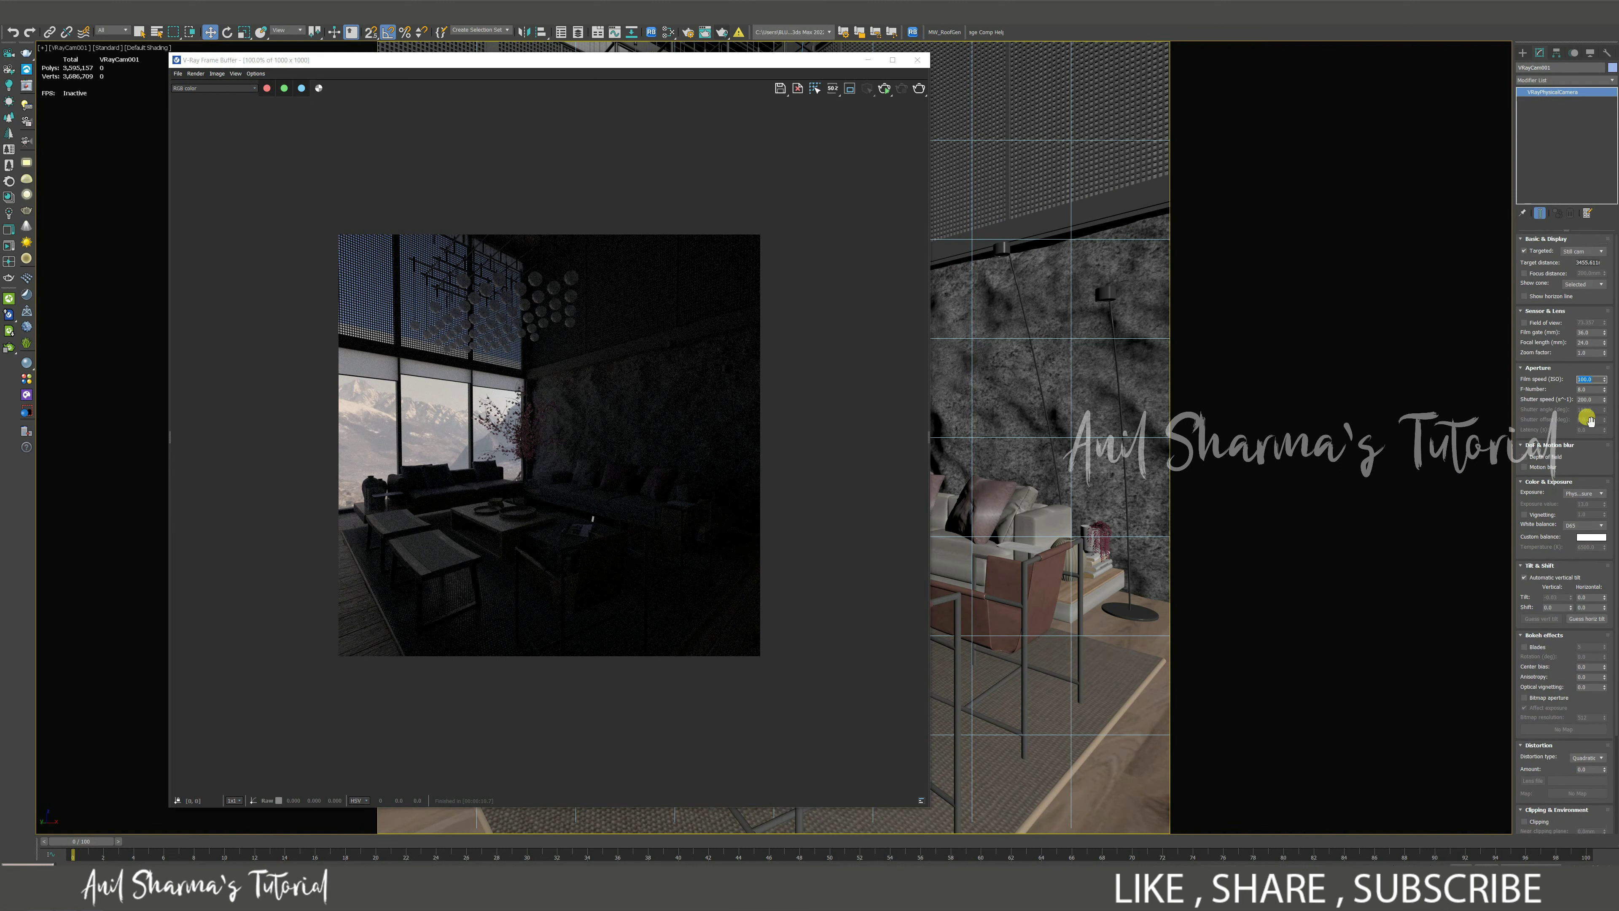
{"action": "left_click", "coordinate": [884, 243]}
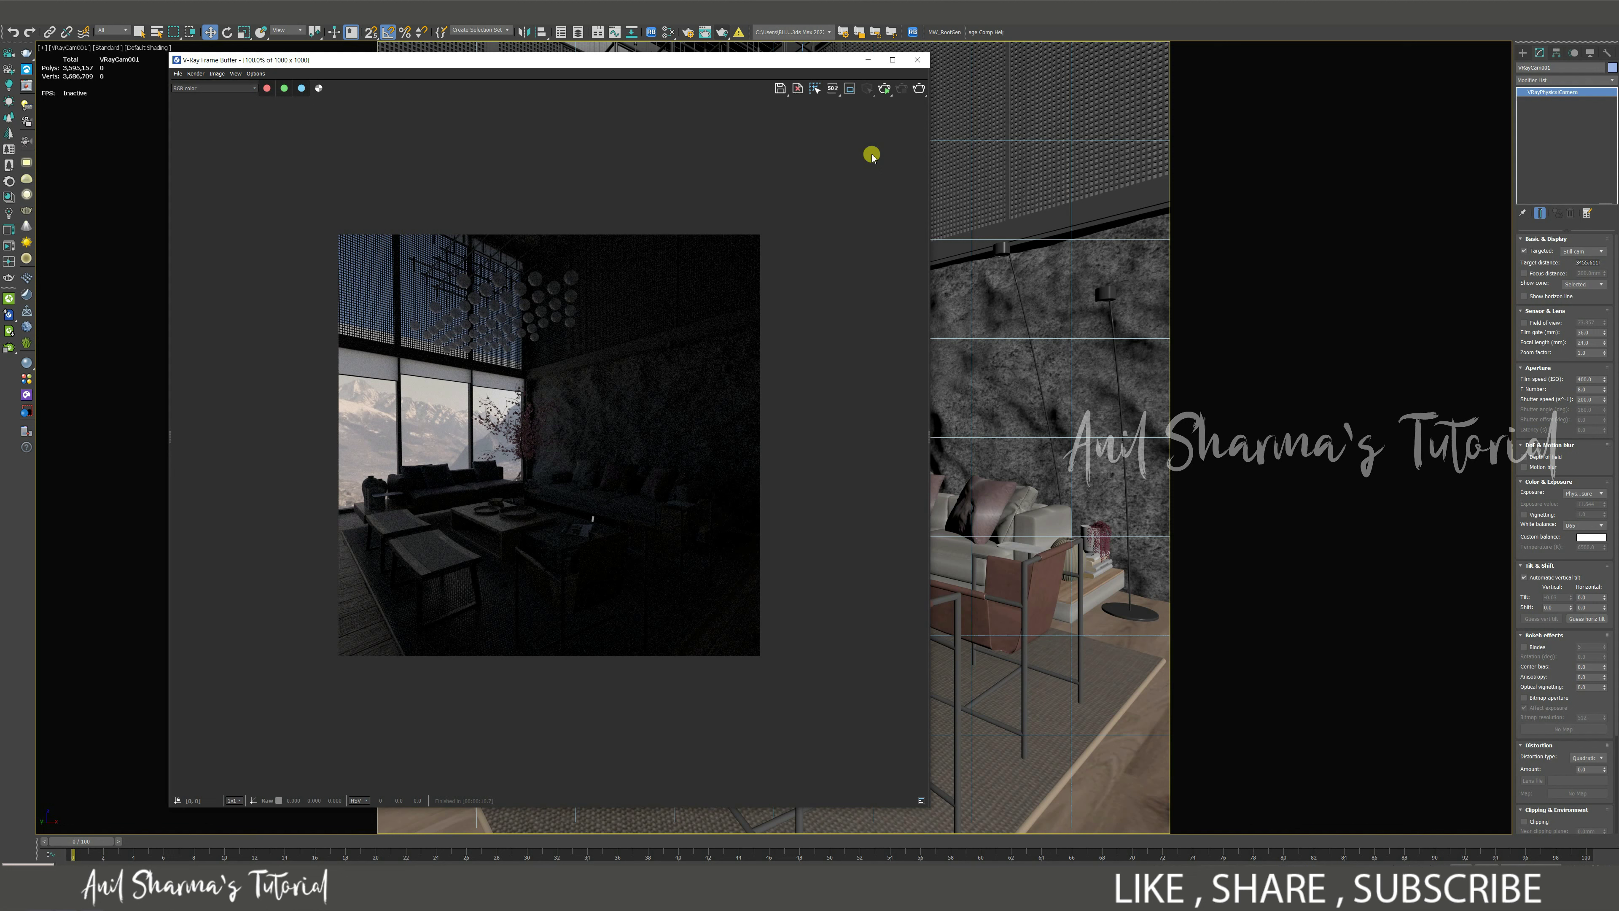
Step: Start an interactive test render of the camera view and set the V-Ray camera's shutter speed to 50
{"action": "left_click", "coordinate": [884, 90]}
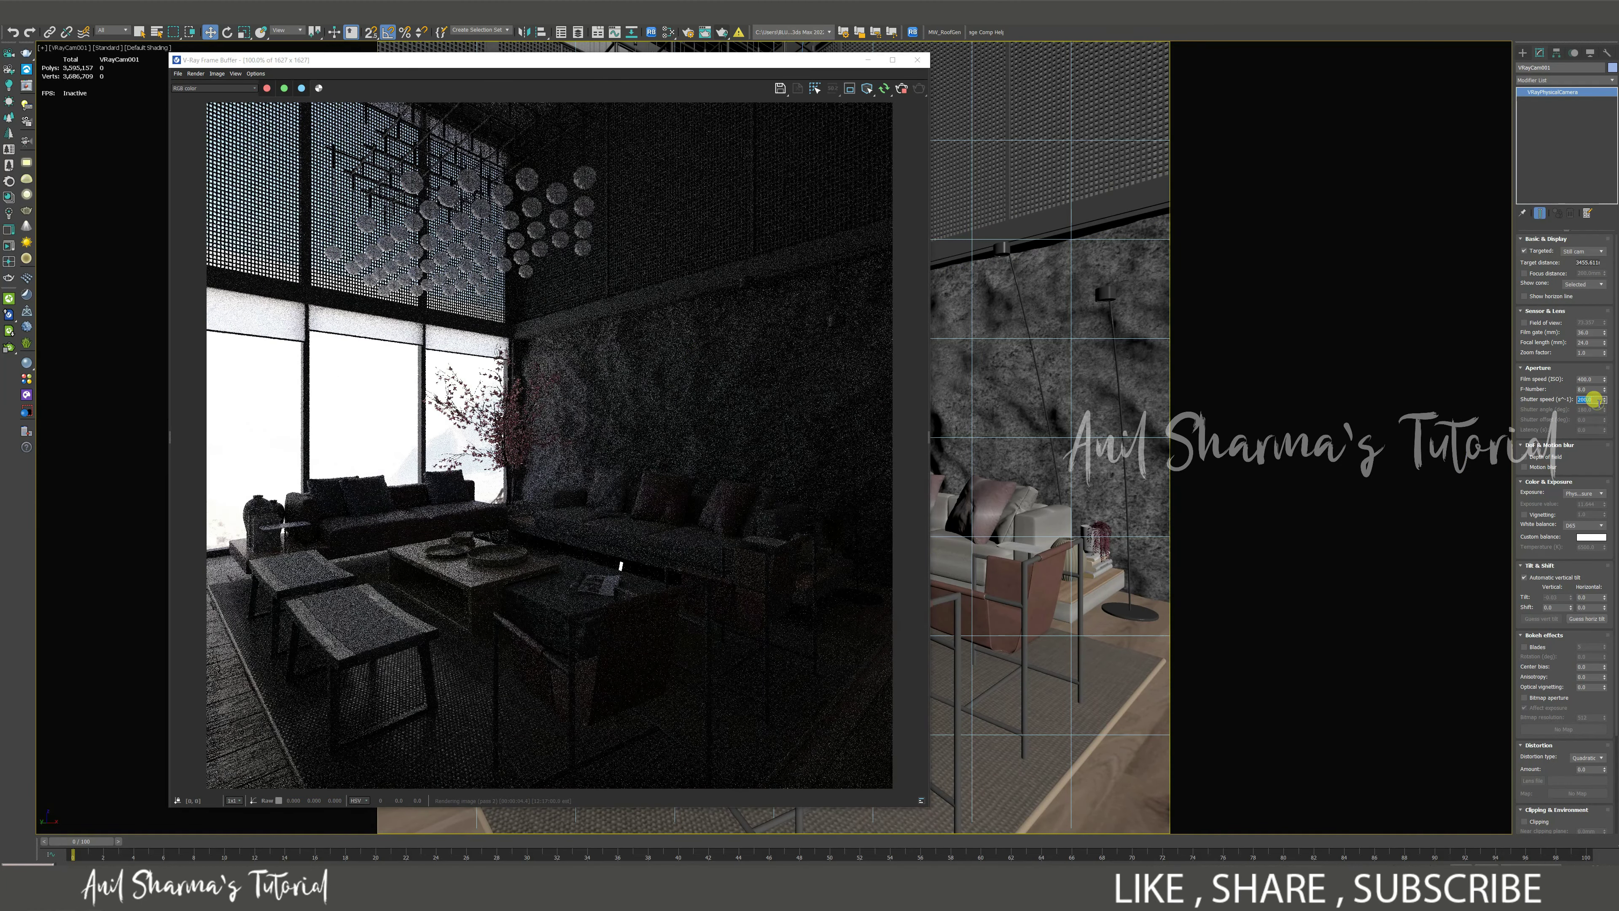
{"action": "double_click", "coordinate": [1587, 399]}
{"action": "type", "text": "50"}
{"action": "key", "text": "Return"}
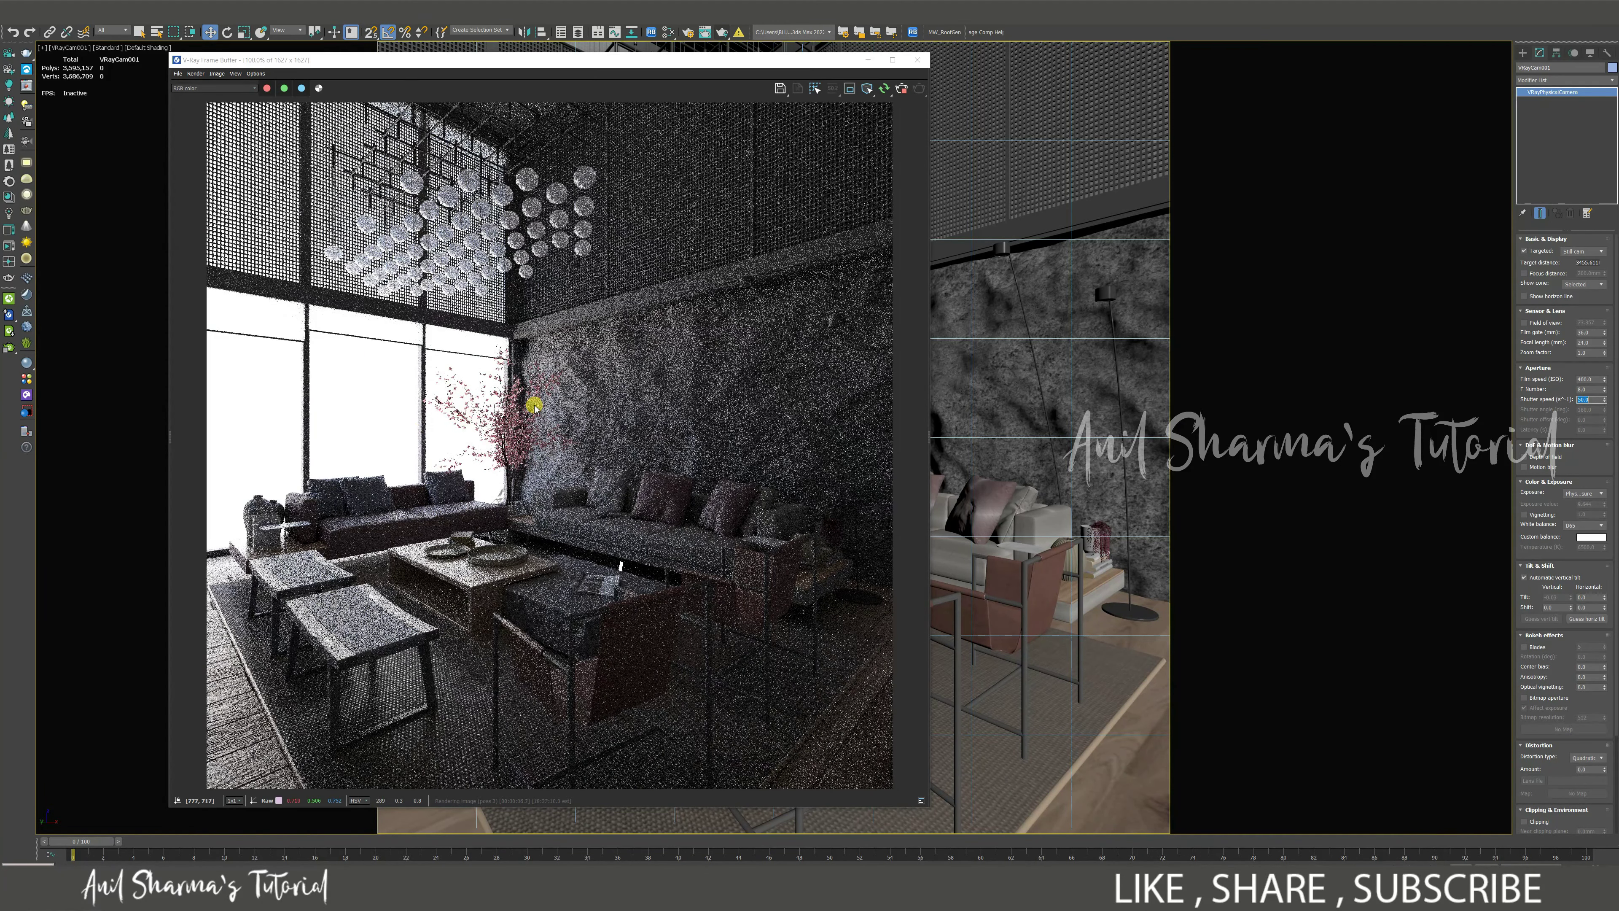
Step: Add an Exposure layer to the frame buffer's corrections and lower its highlight burn to tame the overexposed windows
{"action": "left_click_drag", "start_coordinate": [928, 400], "coordinate": [841, 375]}
{"action": "left_click", "coordinate": [847, 114]}
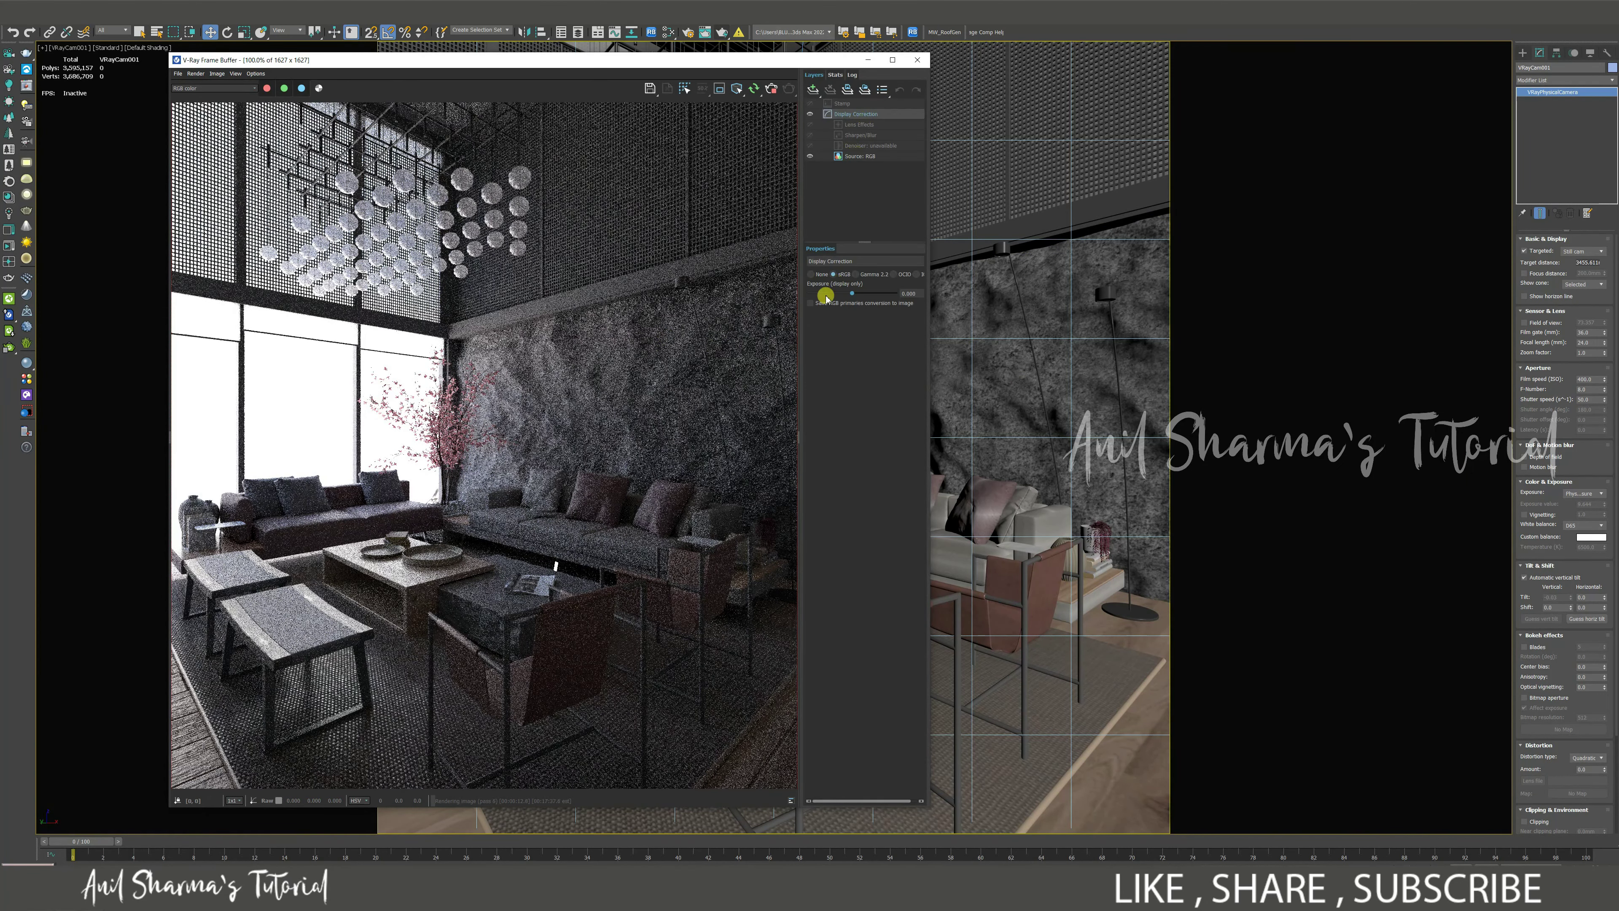
{"action": "left_click", "coordinate": [814, 91]}
{"action": "left_click", "coordinate": [837, 173]}
{"action": "left_click_drag", "start_coordinate": [848, 315], "coordinate": [817, 317]}
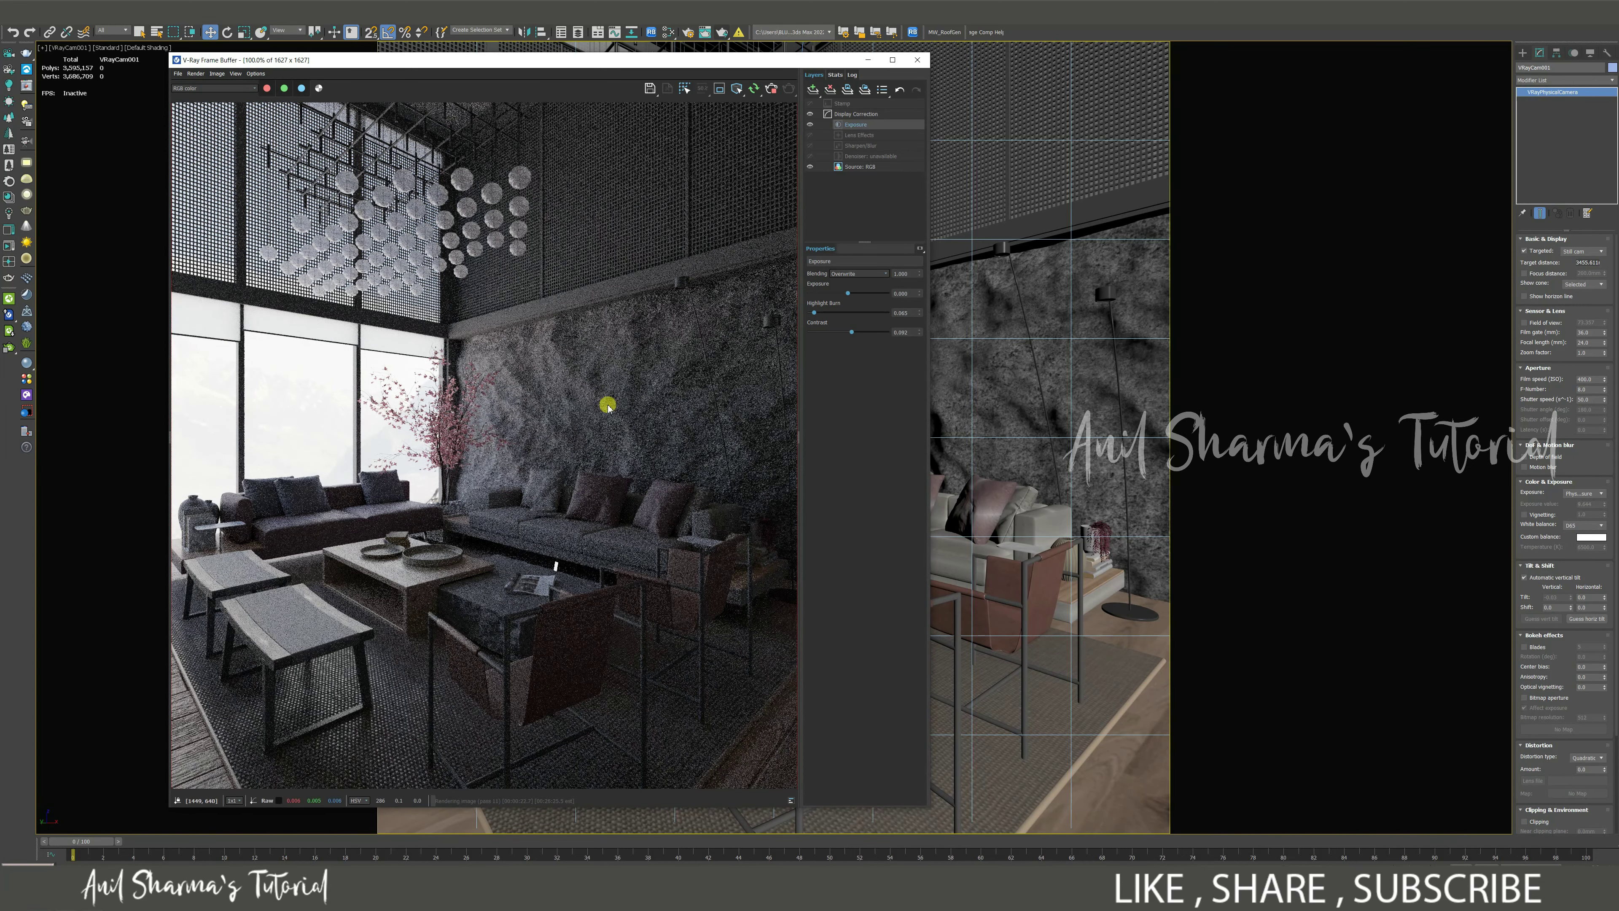
{"action": "scroll", "coordinate": [656, 416], "scroll_direction": "down", "scroll_amount": 1}
{"action": "scroll", "coordinate": [382, 465], "scroll_direction": "up", "scroll_amount": 1}
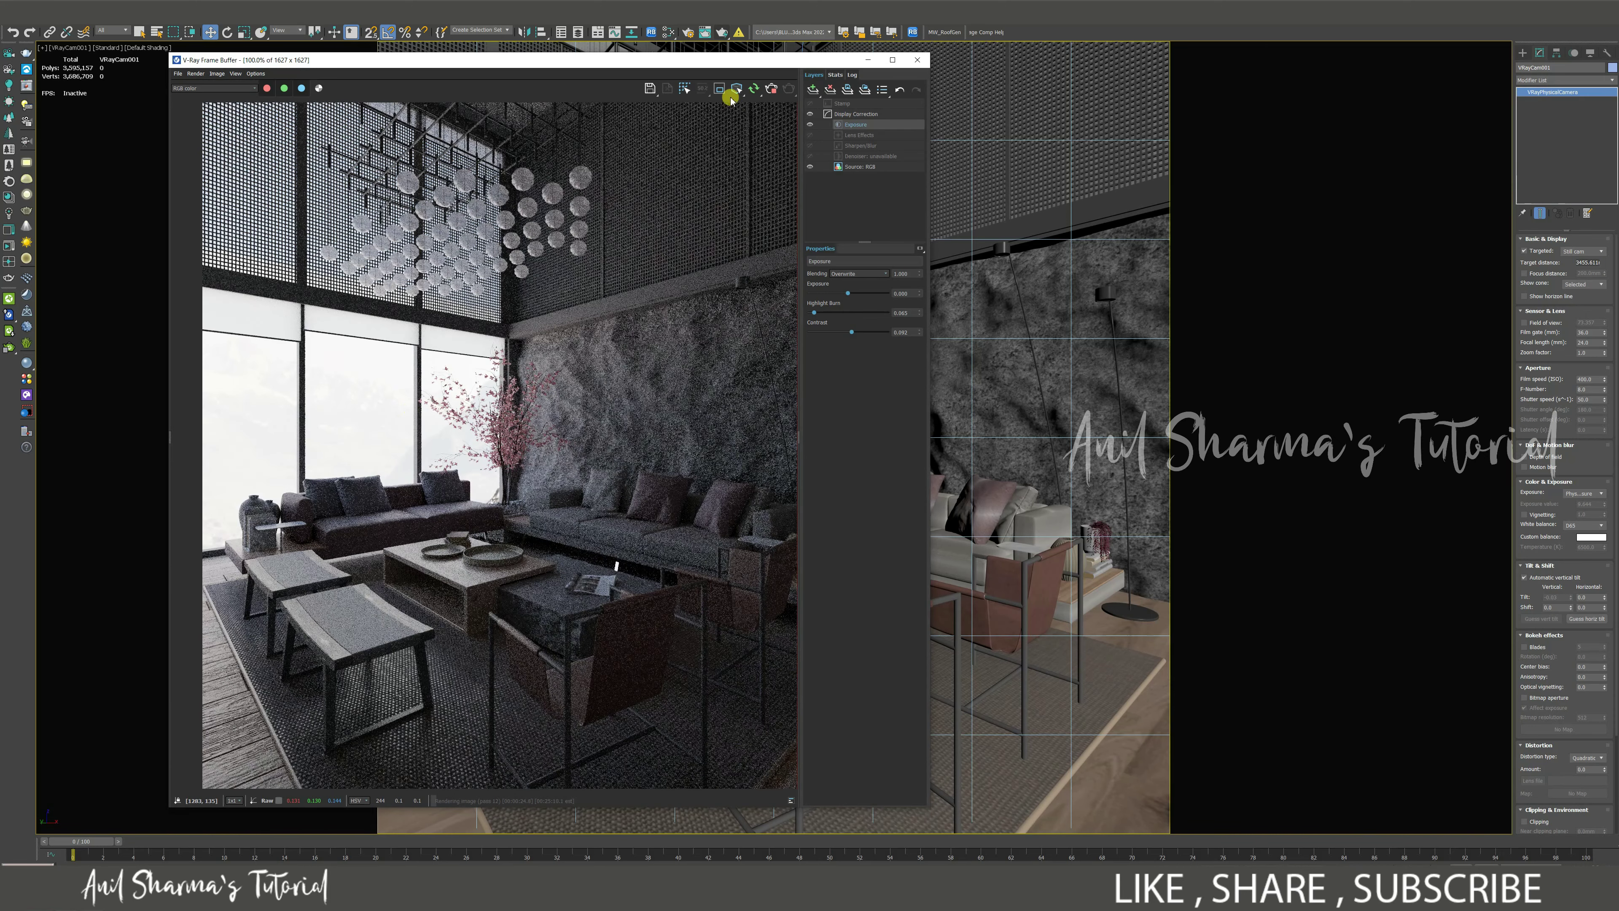
{"action": "left_click_drag", "start_coordinate": [736, 66], "coordinate": [804, 52]}
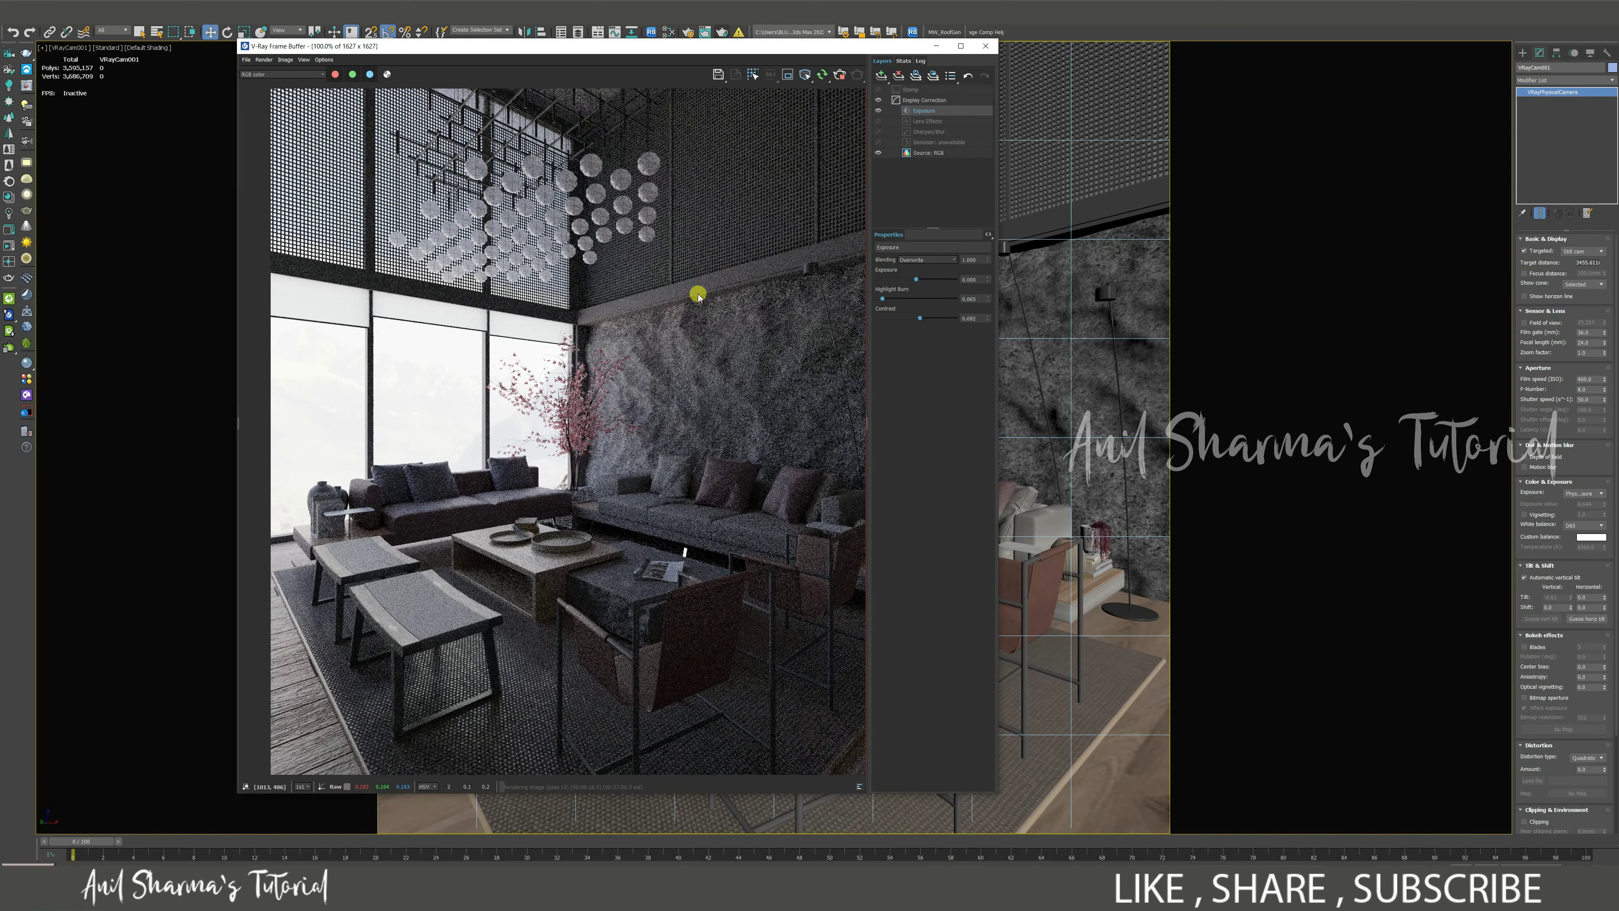
Step: Set the camera's shutter speed to 80, inspect the darker interactive render, and close the frame buffer
{"action": "double_click", "coordinate": [1587, 399]}
{"action": "type", "text": "80"}
{"action": "key", "text": "Return"}
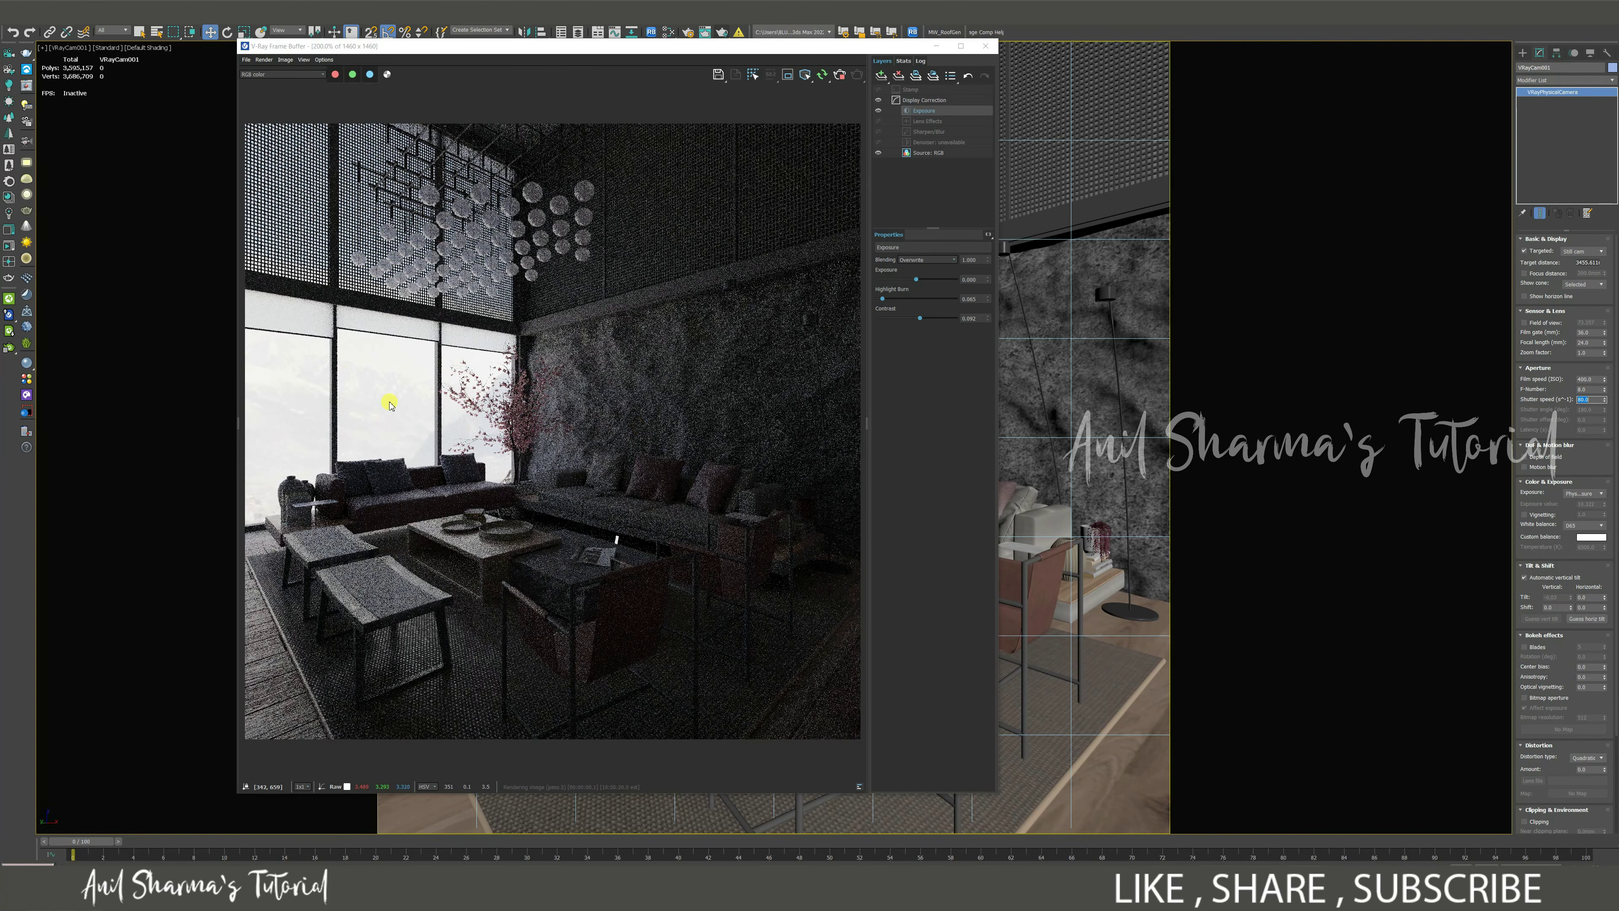
{"action": "scroll", "coordinate": [390, 403], "scroll_direction": "up", "scroll_amount": 2}
{"action": "scroll", "coordinate": [467, 421], "scroll_direction": "down", "scroll_amount": 2}
{"action": "scroll", "coordinate": [467, 420], "scroll_direction": "down", "scroll_amount": 1}
{"action": "scroll", "coordinate": [477, 449], "scroll_direction": "up", "scroll_amount": 1}
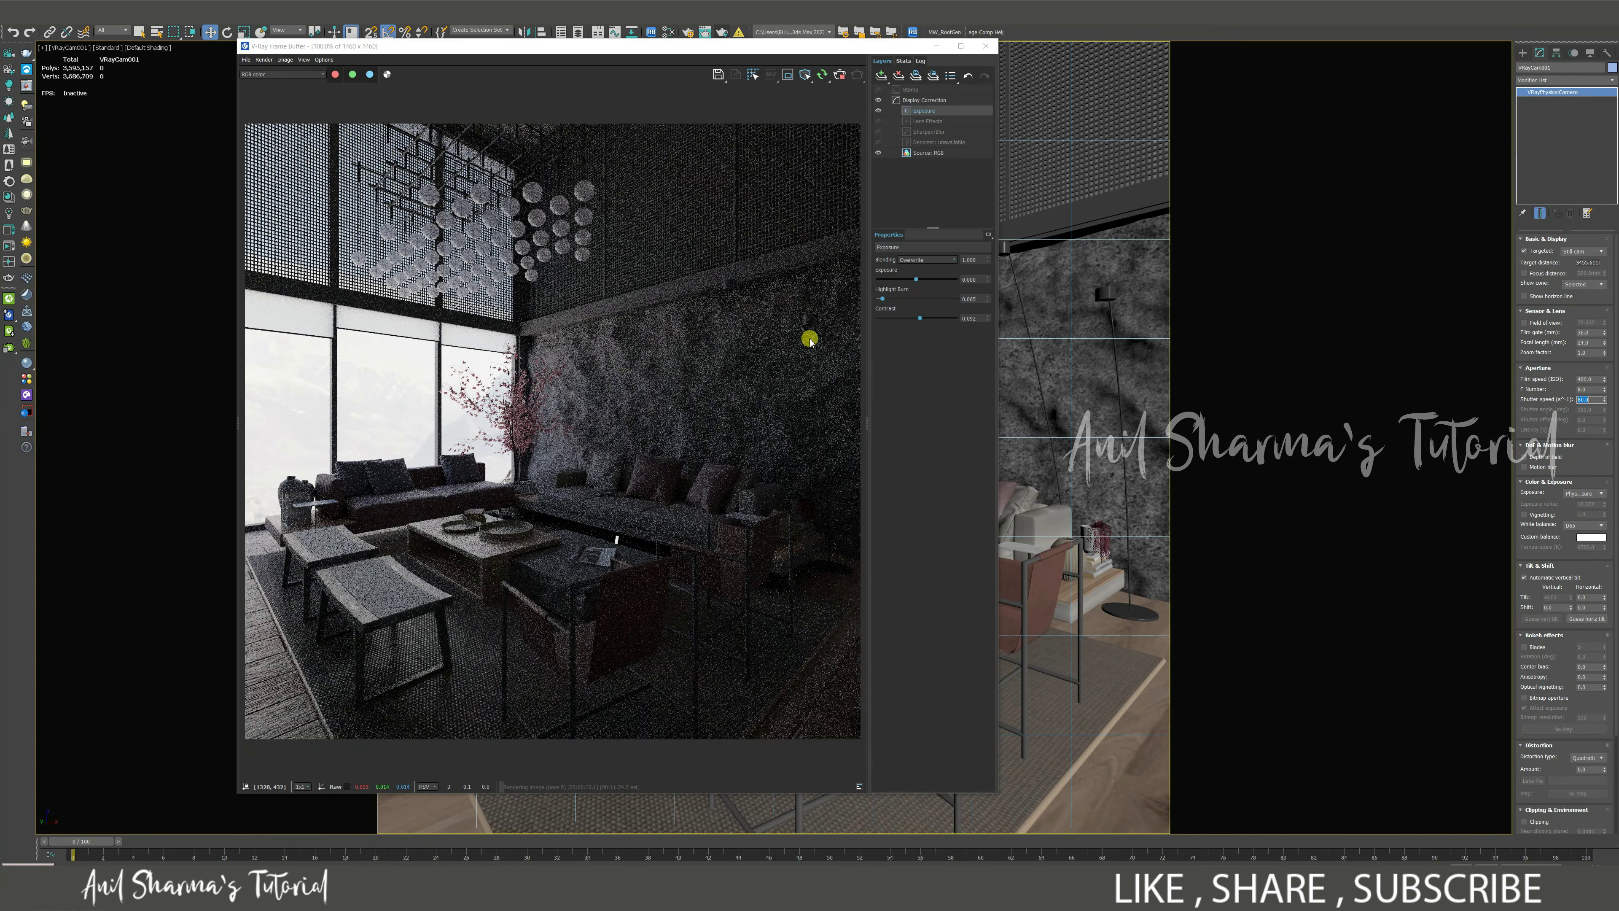
{"action": "scroll", "coordinate": [810, 339], "scroll_direction": "up", "scroll_amount": 1}
{"action": "scroll", "coordinate": [690, 379], "scroll_direction": "down", "scroll_amount": 1}
{"action": "left_click", "coordinate": [986, 46]}
Step: Select the two floor lamps, the chandelier and the stone wall with its frame, and isolate them from the scene
{"action": "left_click", "coordinate": [1002, 255]}
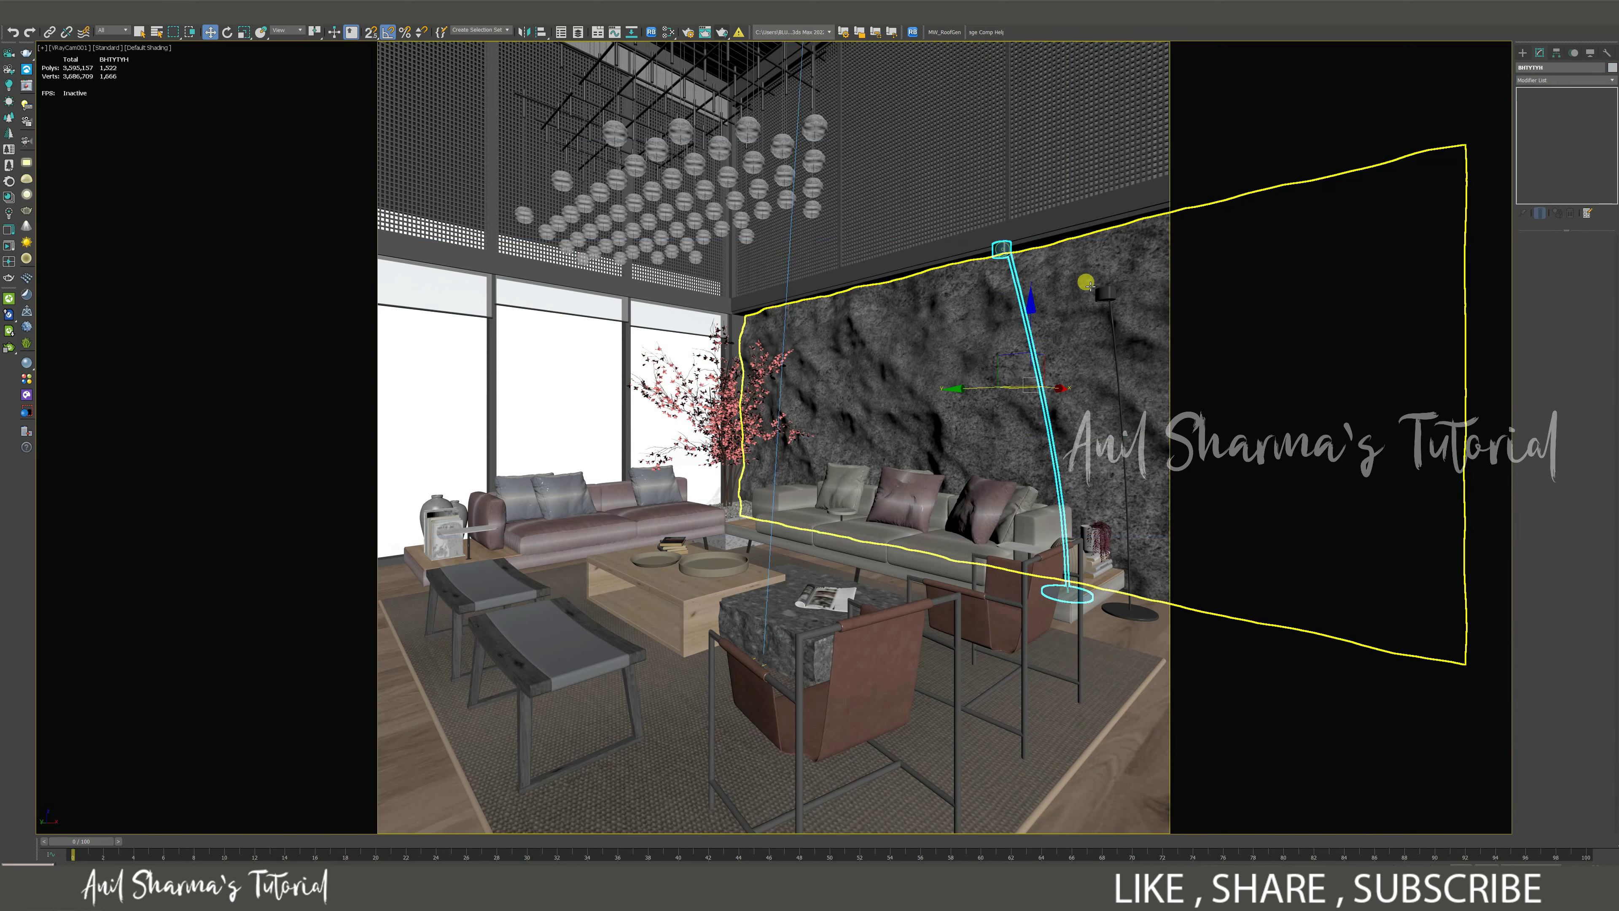
{"action": "left_click", "coordinate": [1088, 285], "text": "ctrl"}
{"action": "left_click", "coordinate": [733, 178], "text": "ctrl"}
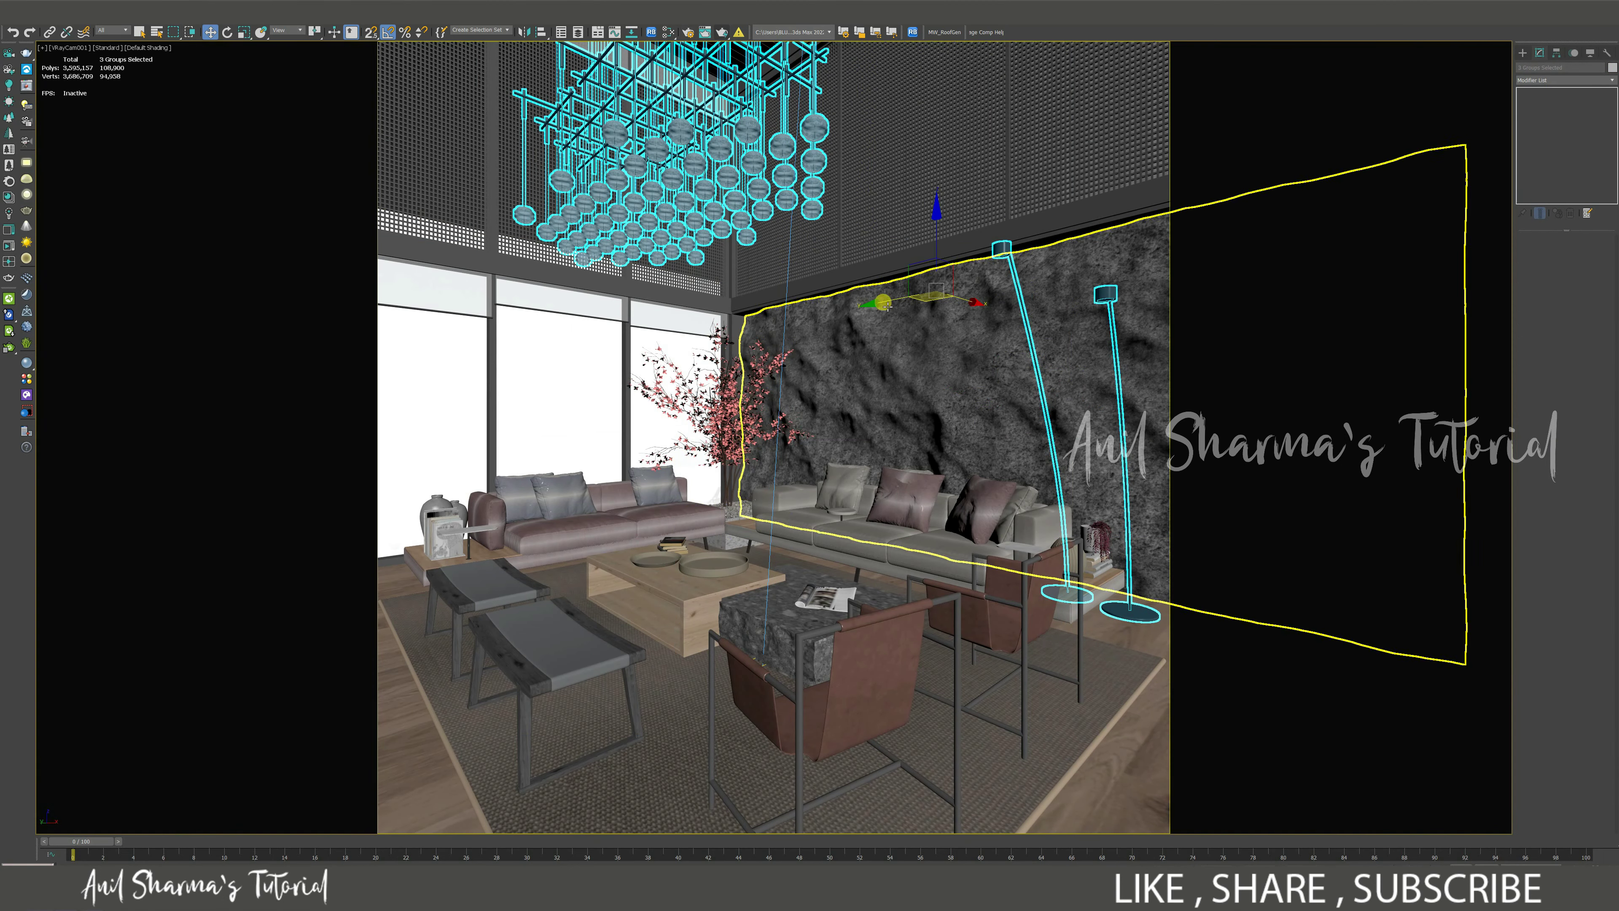
{"action": "left_click", "coordinate": [878, 274], "text": "ctrl"}
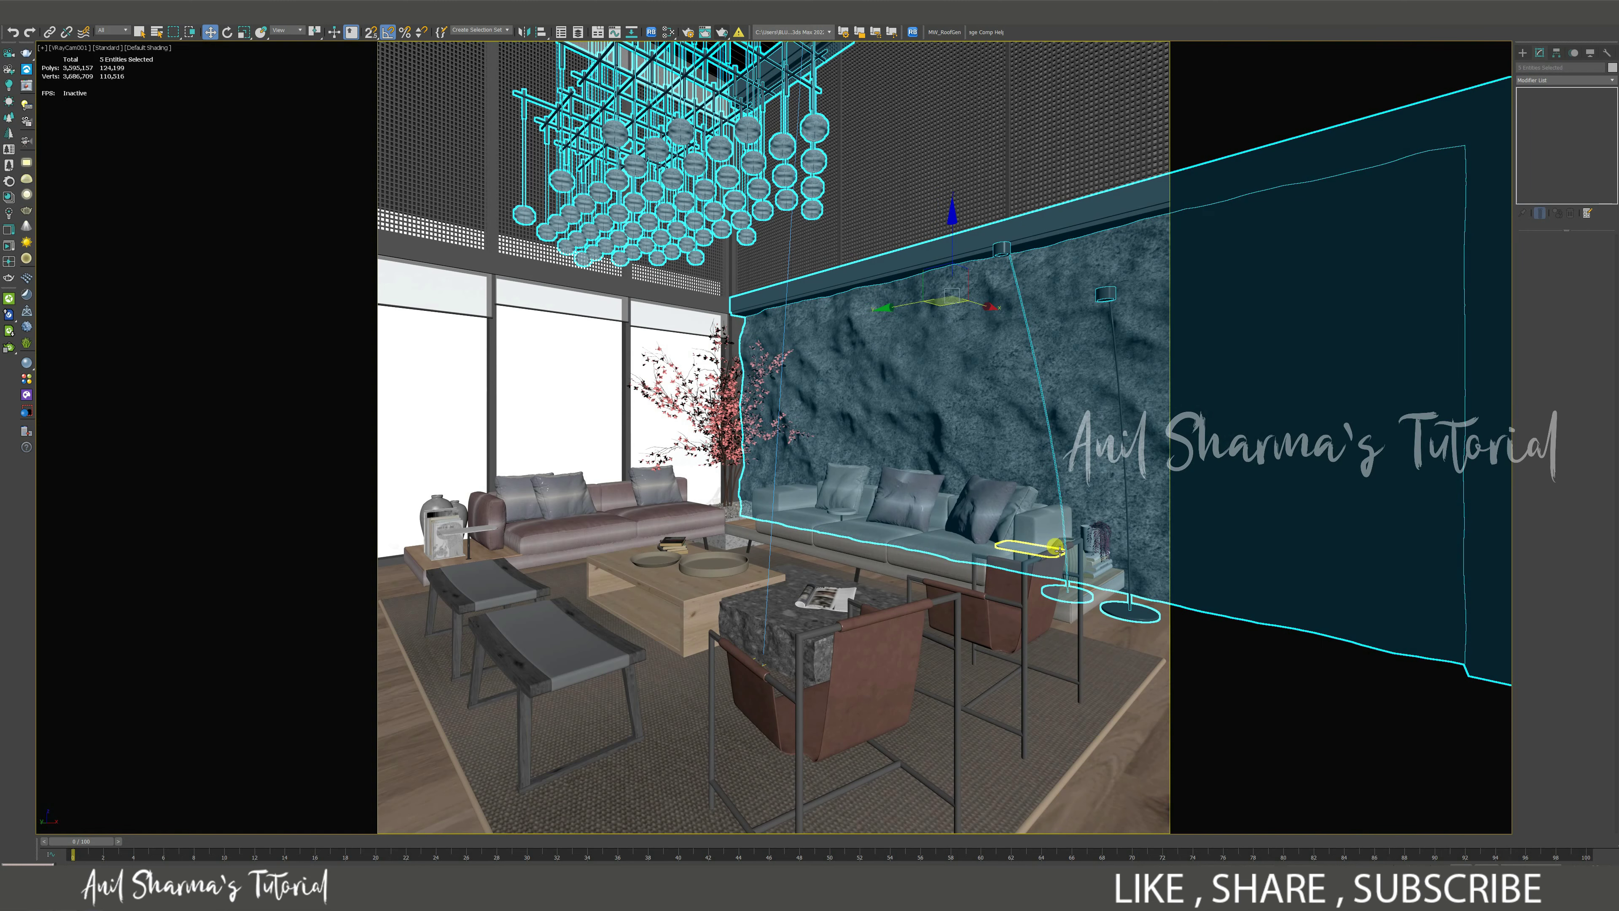
{"action": "key", "text": "shift+f"}
{"action": "middle_click_drag", "start_coordinate": [879, 468], "coordinate": [1055, 537]}
{"action": "middle_click_drag", "start_coordinate": [823, 456], "coordinate": [847, 503], "text": "alt"}
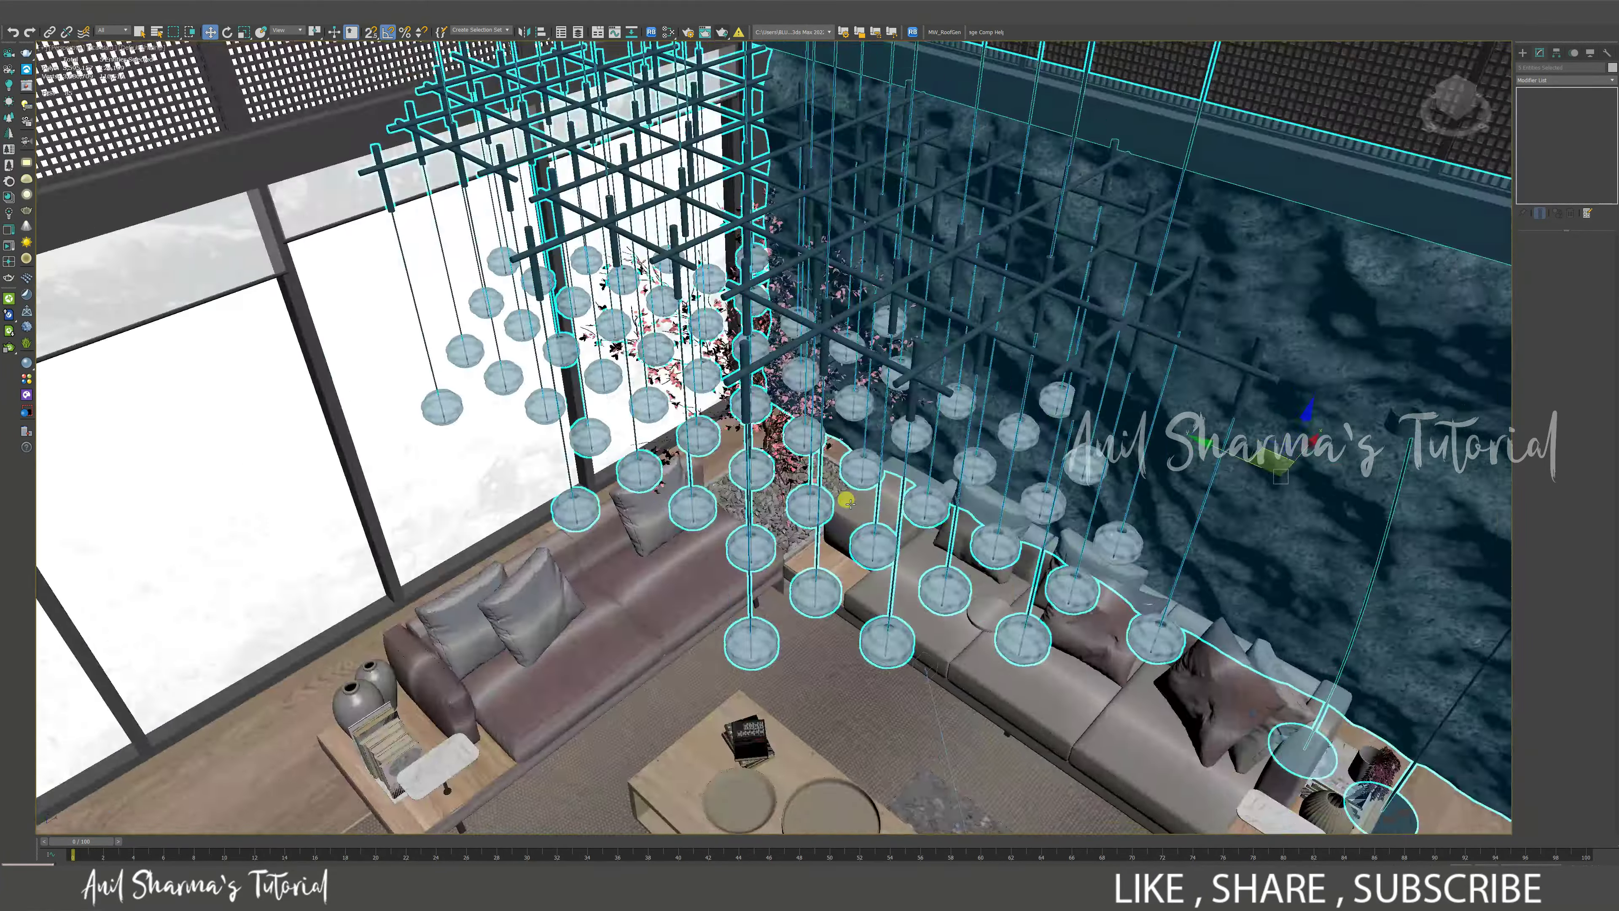
{"action": "key", "text": "t"}
{"action": "key", "text": "z"}
{"action": "key", "text": "F3"}
{"action": "key", "text": "F3"}
{"action": "mouse_move", "coordinate": [714, 584]}
{"action": "middle_mouse_down"}
{"action": "mouse_move", "coordinate": [783, 448]}
{"action": "mouse_move", "coordinate": [893, 468]}
{"action": "mouse_move", "coordinate": [1091, 341]}
{"action": "mouse_move", "coordinate": [969, 362]}
{"action": "middle_mouse_up"}
{"action": "scroll", "coordinate": [825, 465], "scroll_direction": "up", "scroll_amount": 3}
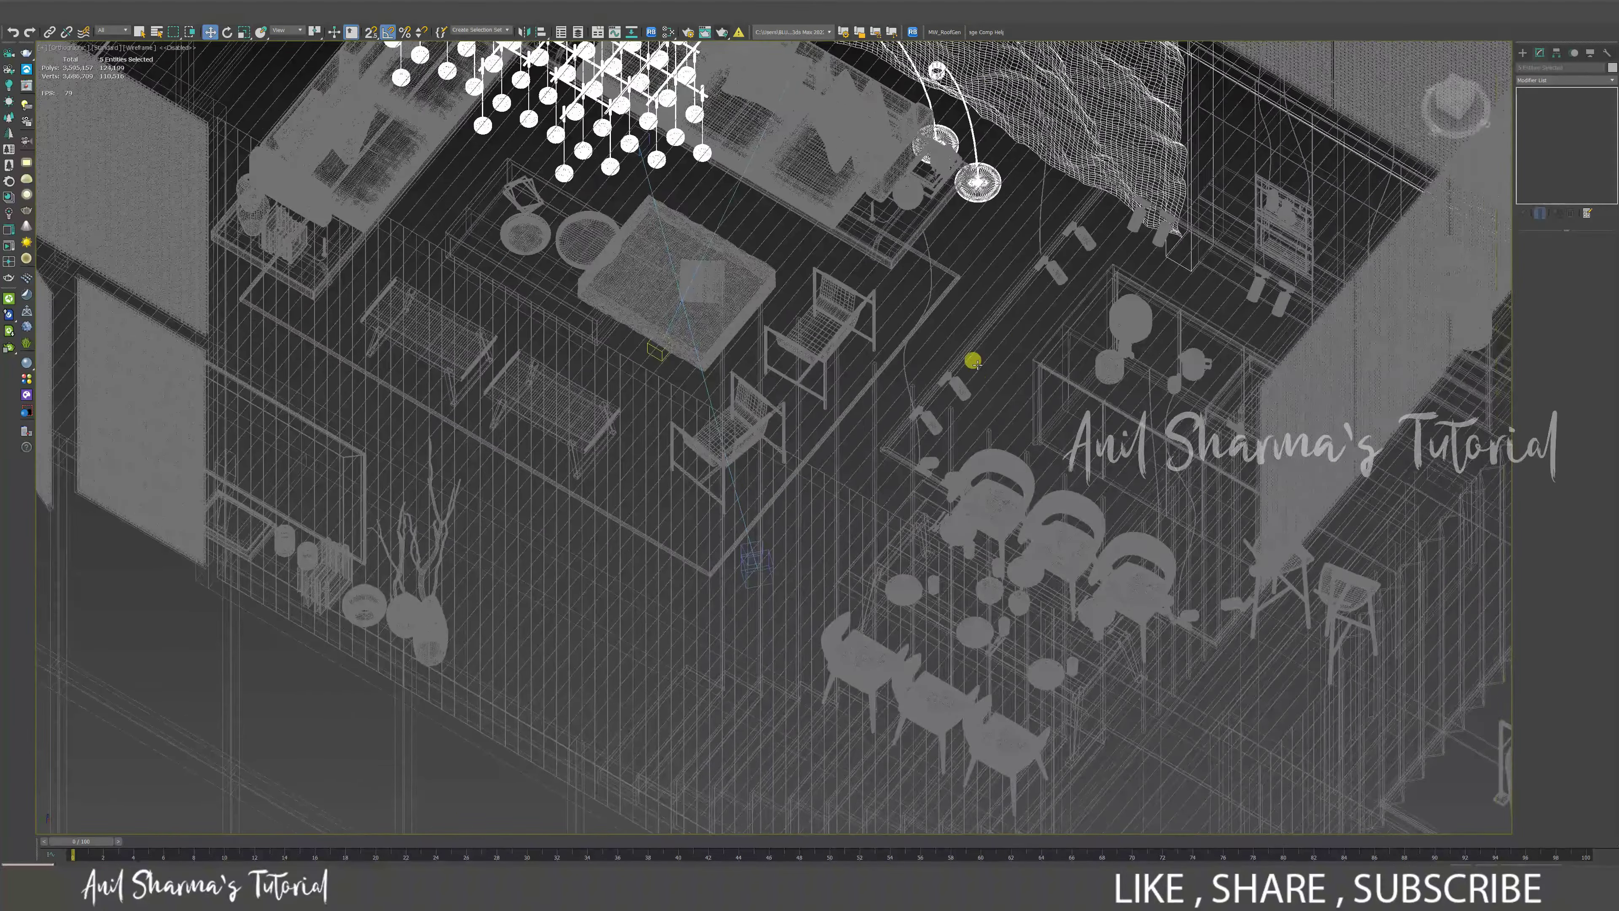
{"action": "left_click", "coordinate": [959, 383], "text": "alt"}
{"action": "scroll", "coordinate": [867, 369], "scroll_direction": "down", "scroll_amount": 2}
{"action": "mouse_move", "coordinate": [868, 369]}
{"action": "middle_mouse_down", "text": "alt"}
{"action": "mouse_move", "coordinate": [885, 381]}
{"action": "mouse_move", "coordinate": [871, 378]}
{"action": "mouse_move", "coordinate": [828, 557]}
{"action": "mouse_move", "coordinate": [900, 524]}
{"action": "mouse_move", "coordinate": [1034, 582]}
{"action": "middle_mouse_up", "text": "alt"}
{"action": "key", "text": "alt+q"}
{"action": "key", "text": "F3"}
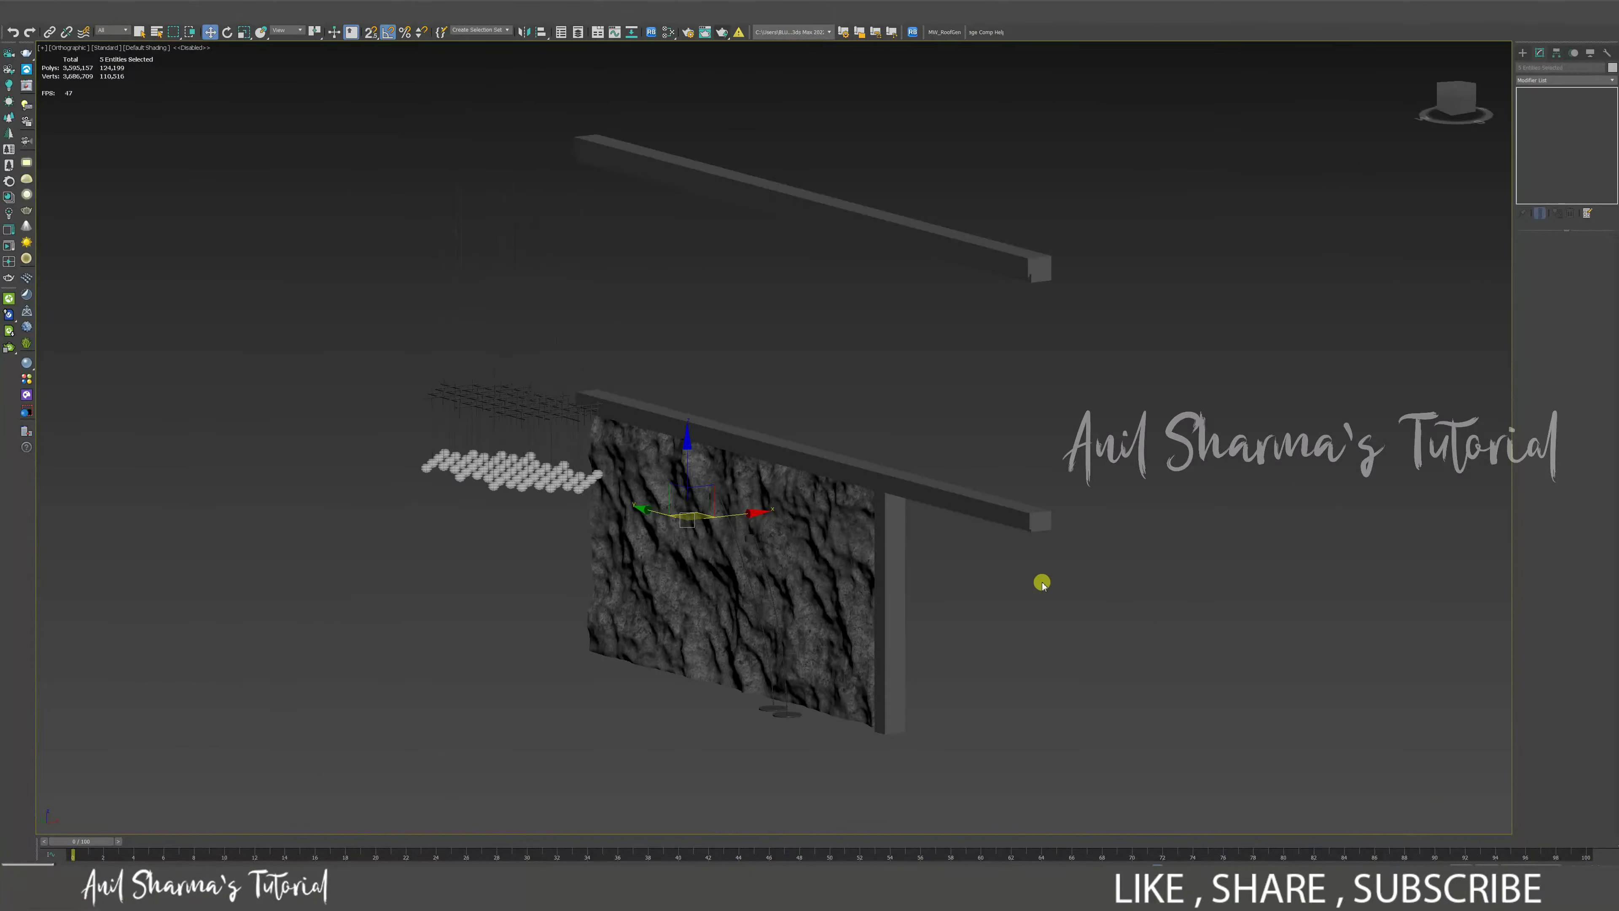
Step: Create a disc-type VRayLight in the top view, centred inside the round head of the upper floor lamp
{"action": "mouse_move", "coordinate": [737, 560]}
{"action": "middle_mouse_down", "text": "alt"}
{"action": "mouse_move", "coordinate": [734, 511]}
{"action": "mouse_move", "coordinate": [784, 539]}
{"action": "mouse_move", "coordinate": [792, 486]}
{"action": "middle_mouse_up", "text": "alt"}
{"action": "key", "text": "t"}
{"action": "key", "text": "z"}
{"action": "key", "text": "F3"}
{"action": "scroll", "coordinate": [844, 391], "scroll_direction": "up", "scroll_amount": 5}
{"action": "left_click", "coordinate": [1522, 54]}
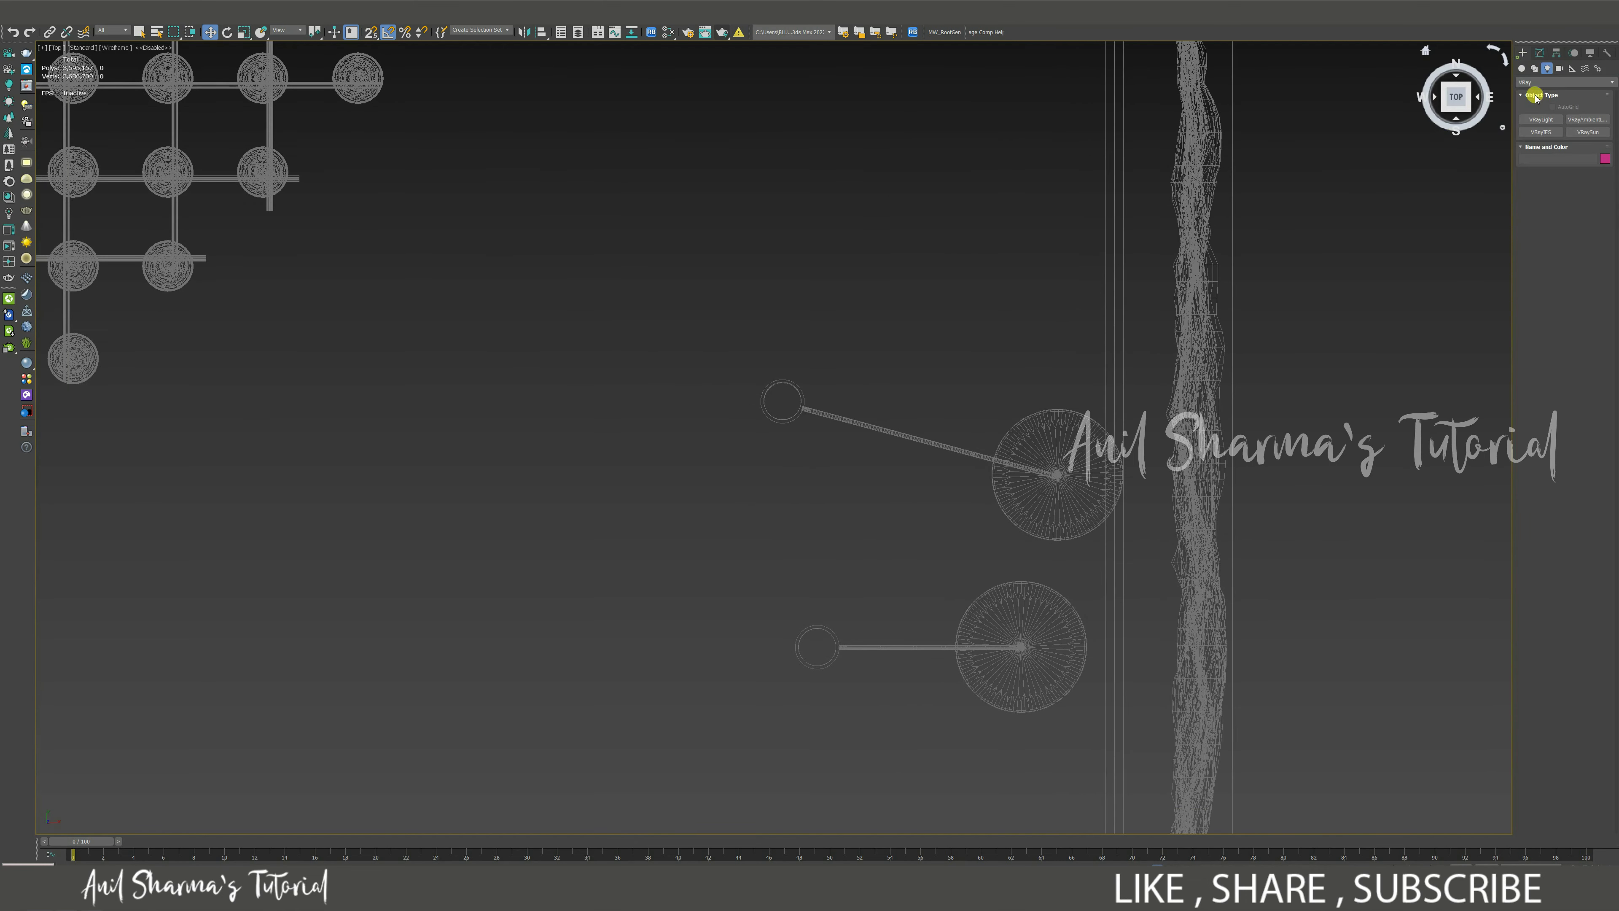
{"action": "left_click", "coordinate": [1536, 83]}
{"action": "left_click", "coordinate": [1538, 82]}
{"action": "left_click", "coordinate": [1593, 221]}
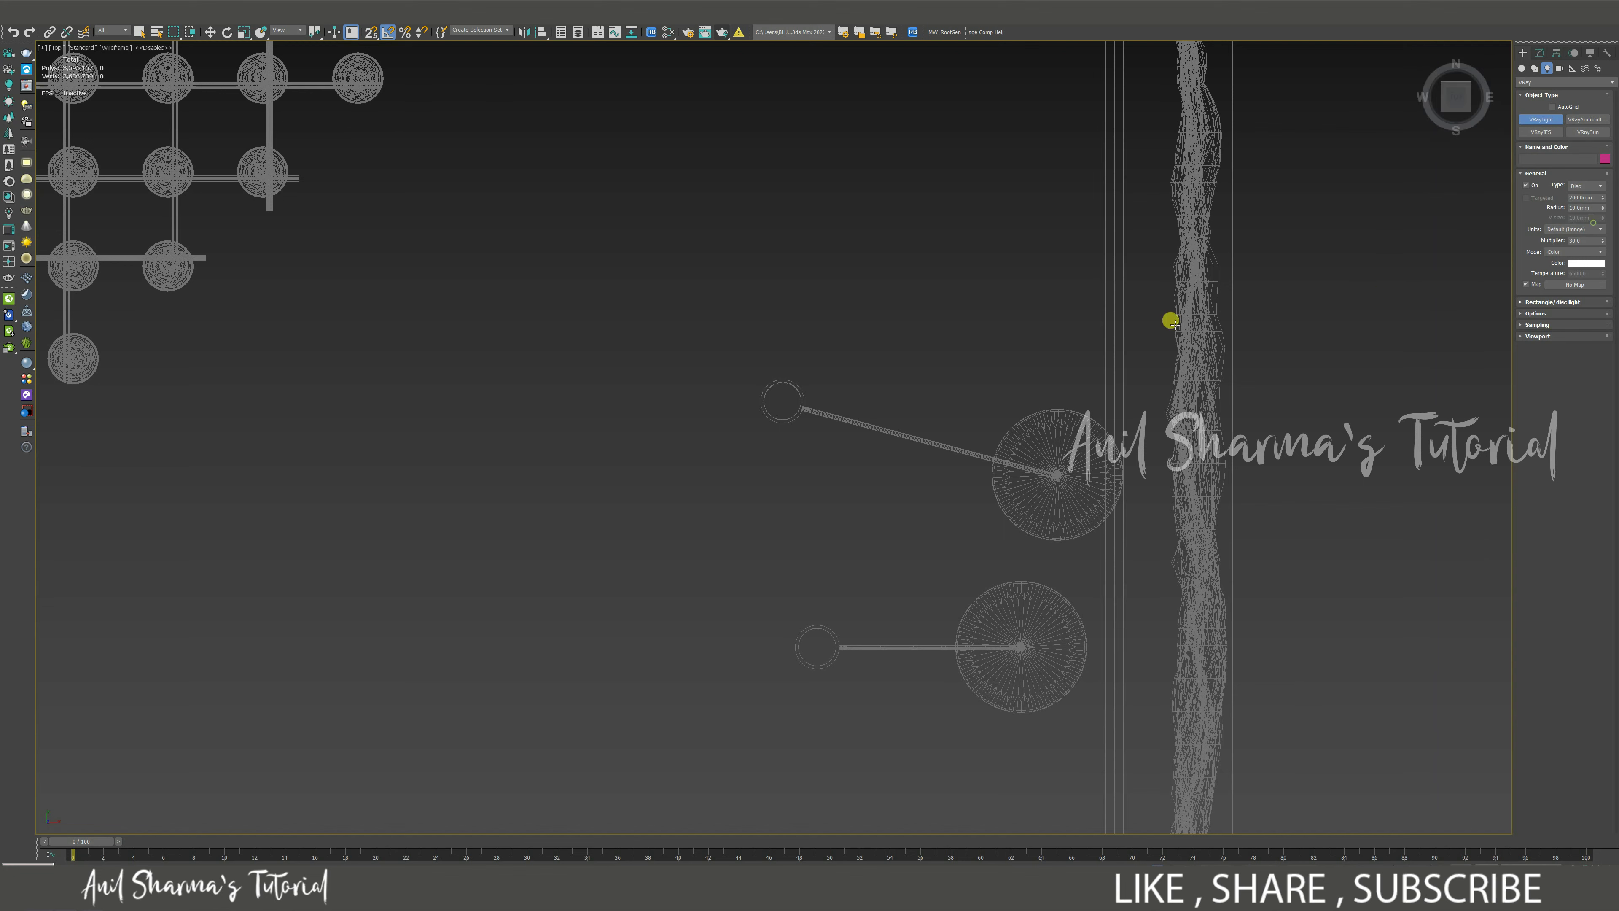
{"action": "scroll", "coordinate": [589, 442], "scroll_direction": "up", "scroll_amount": 8}
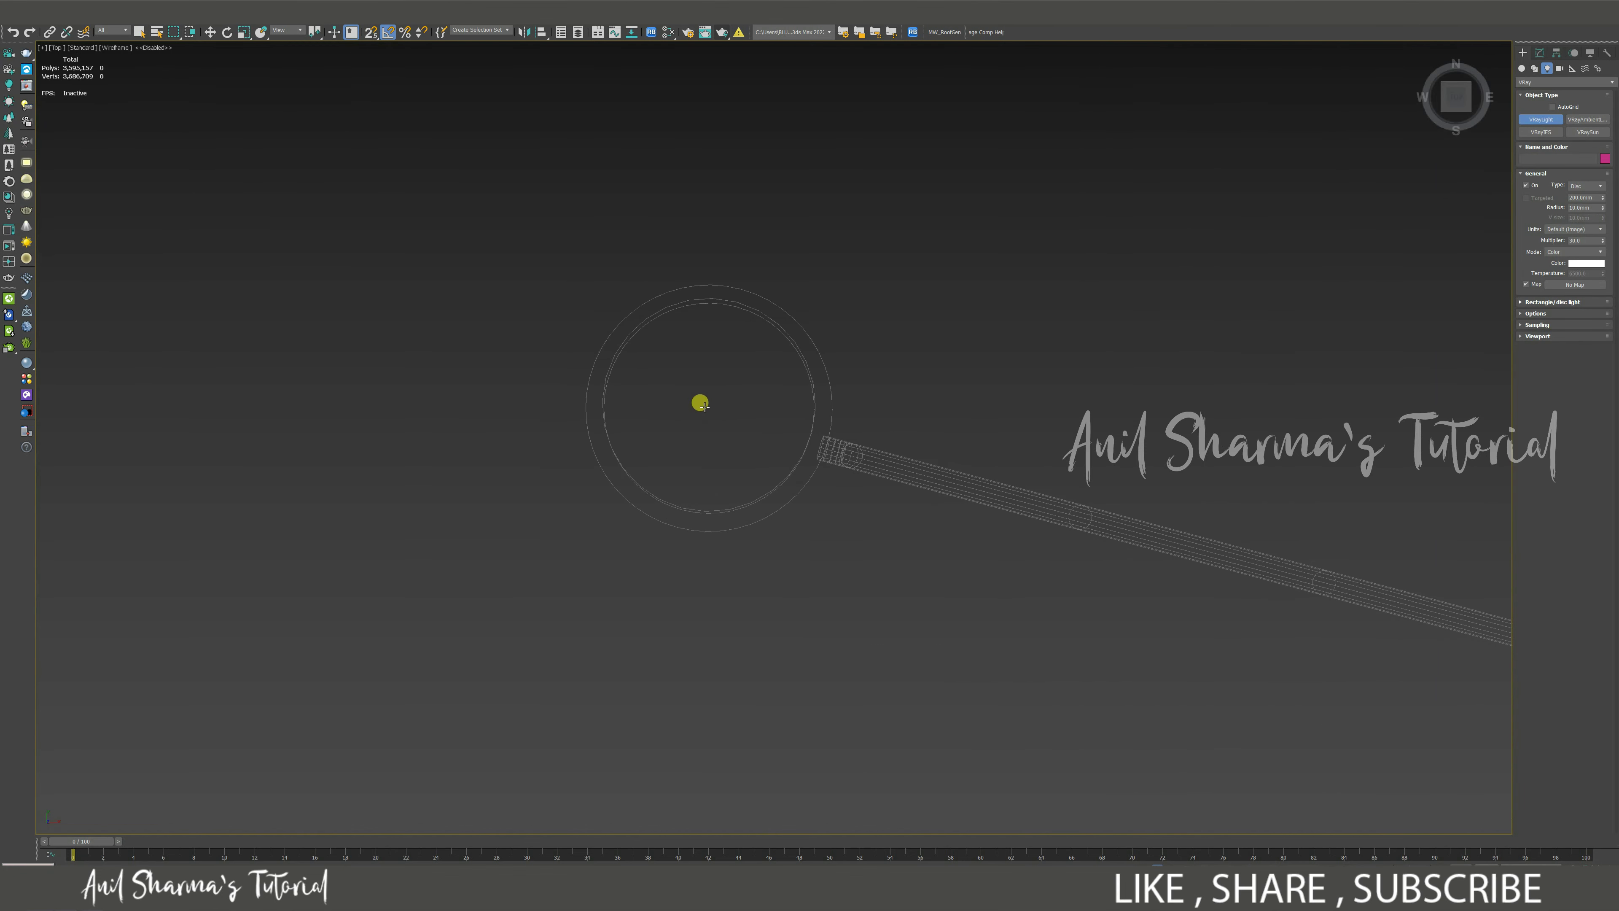
{"action": "right_click", "coordinate": [775, 472]}
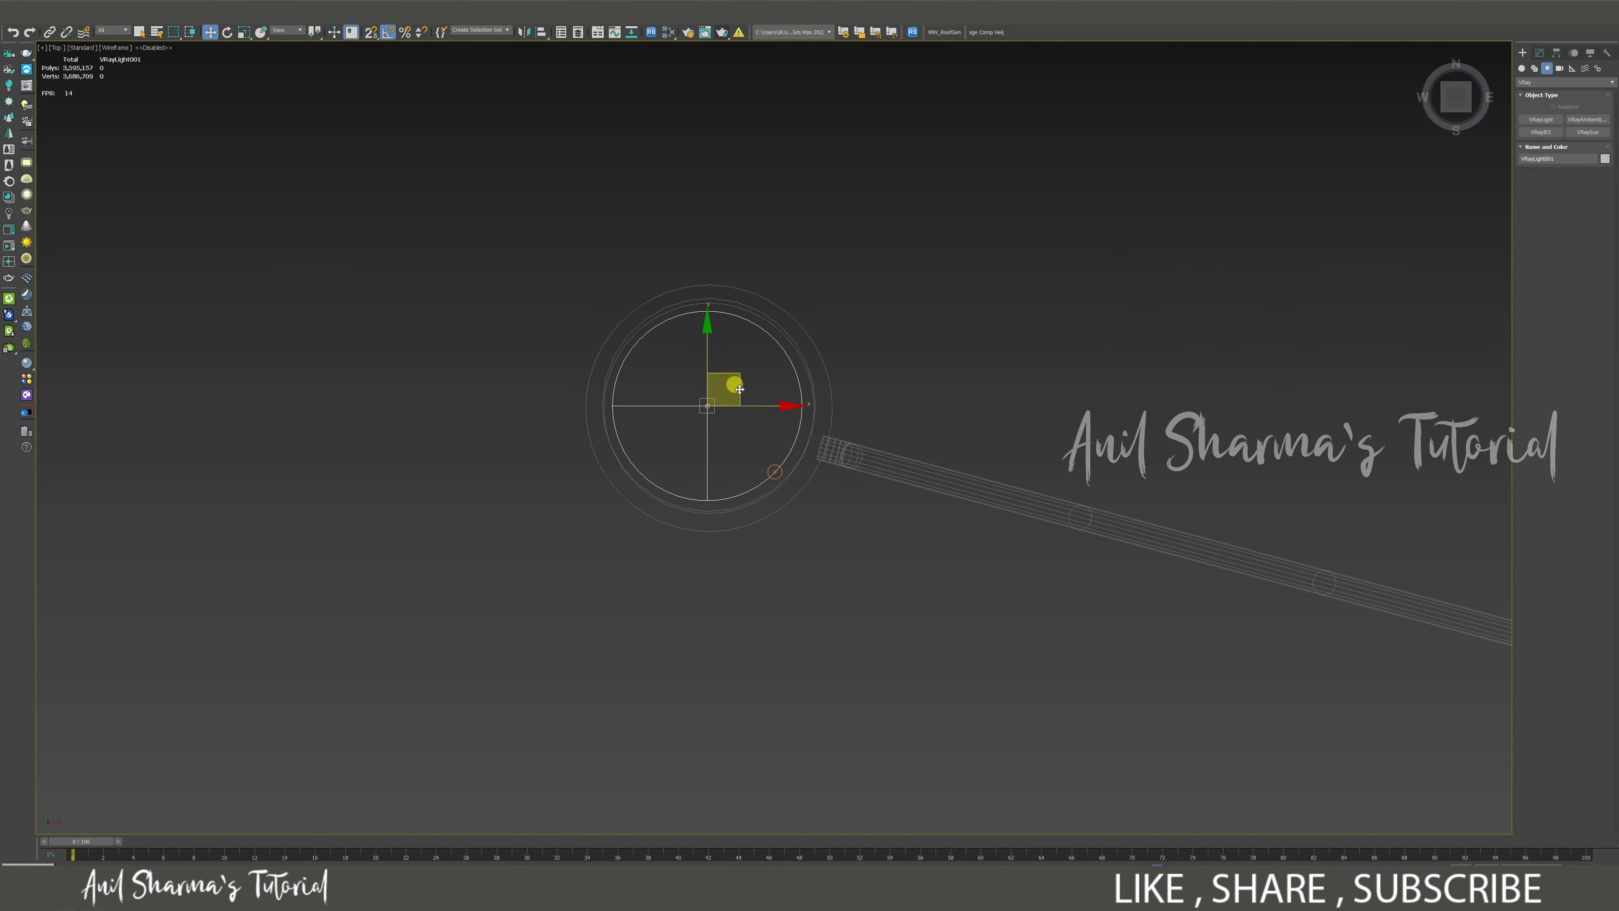
Step: Raise the disc light from the floor to just beneath the floor lamp's head in the front view
{"action": "key", "text": "f"}
{"action": "key", "text": "z"}
{"action": "scroll", "coordinate": [799, 515], "scroll_direction": "down", "scroll_amount": 6}
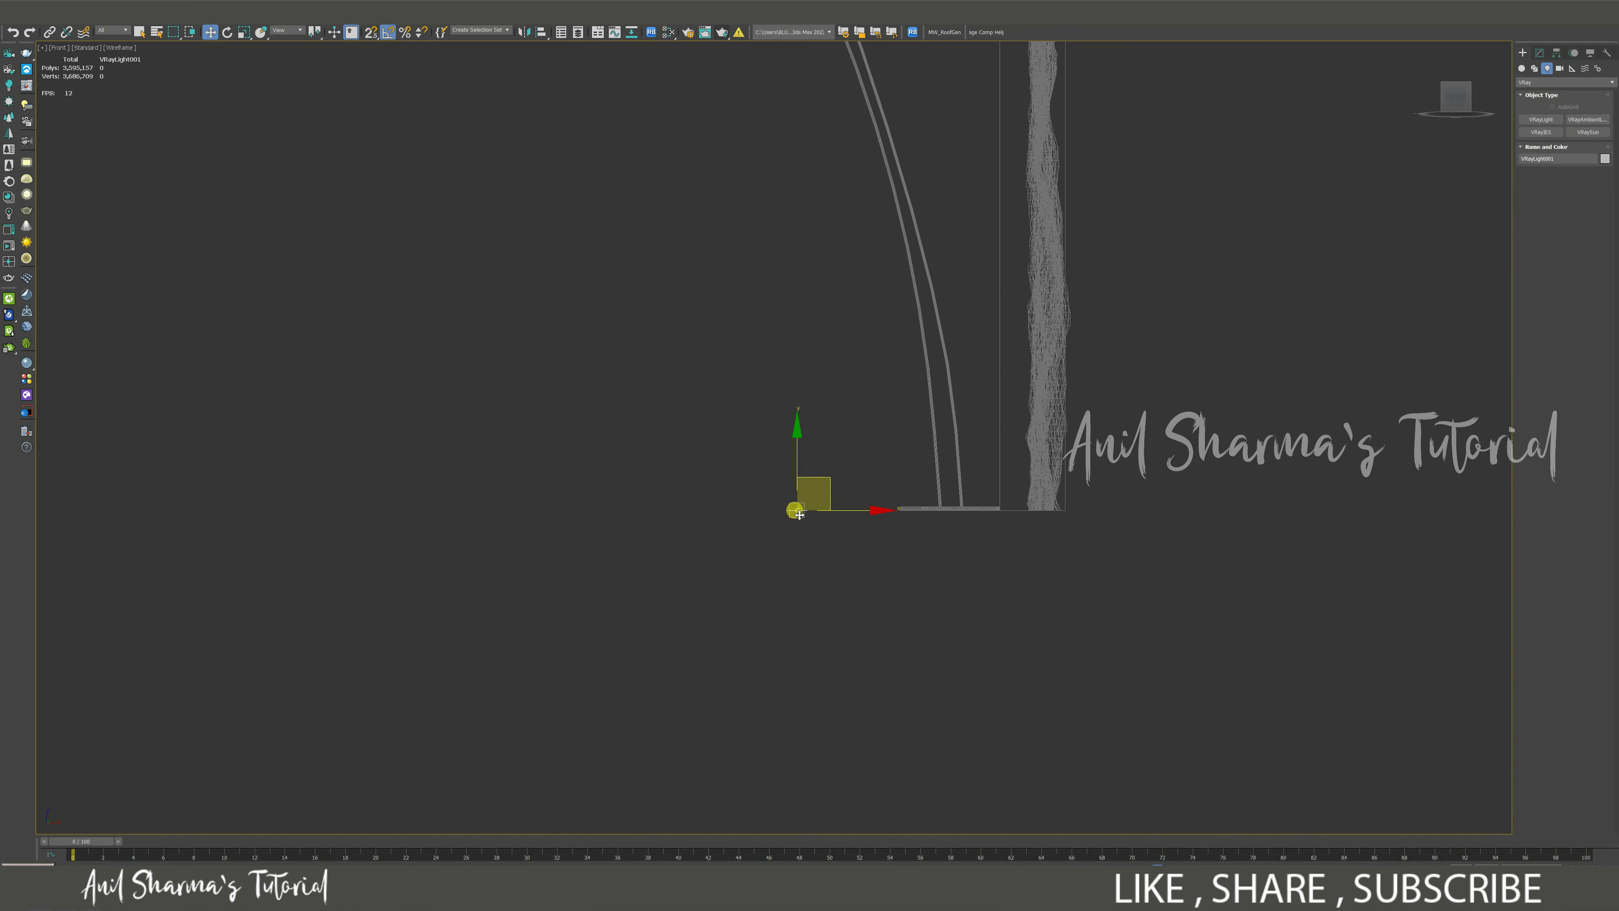
{"action": "scroll", "coordinate": [801, 426], "scroll_direction": "down", "scroll_amount": 3}
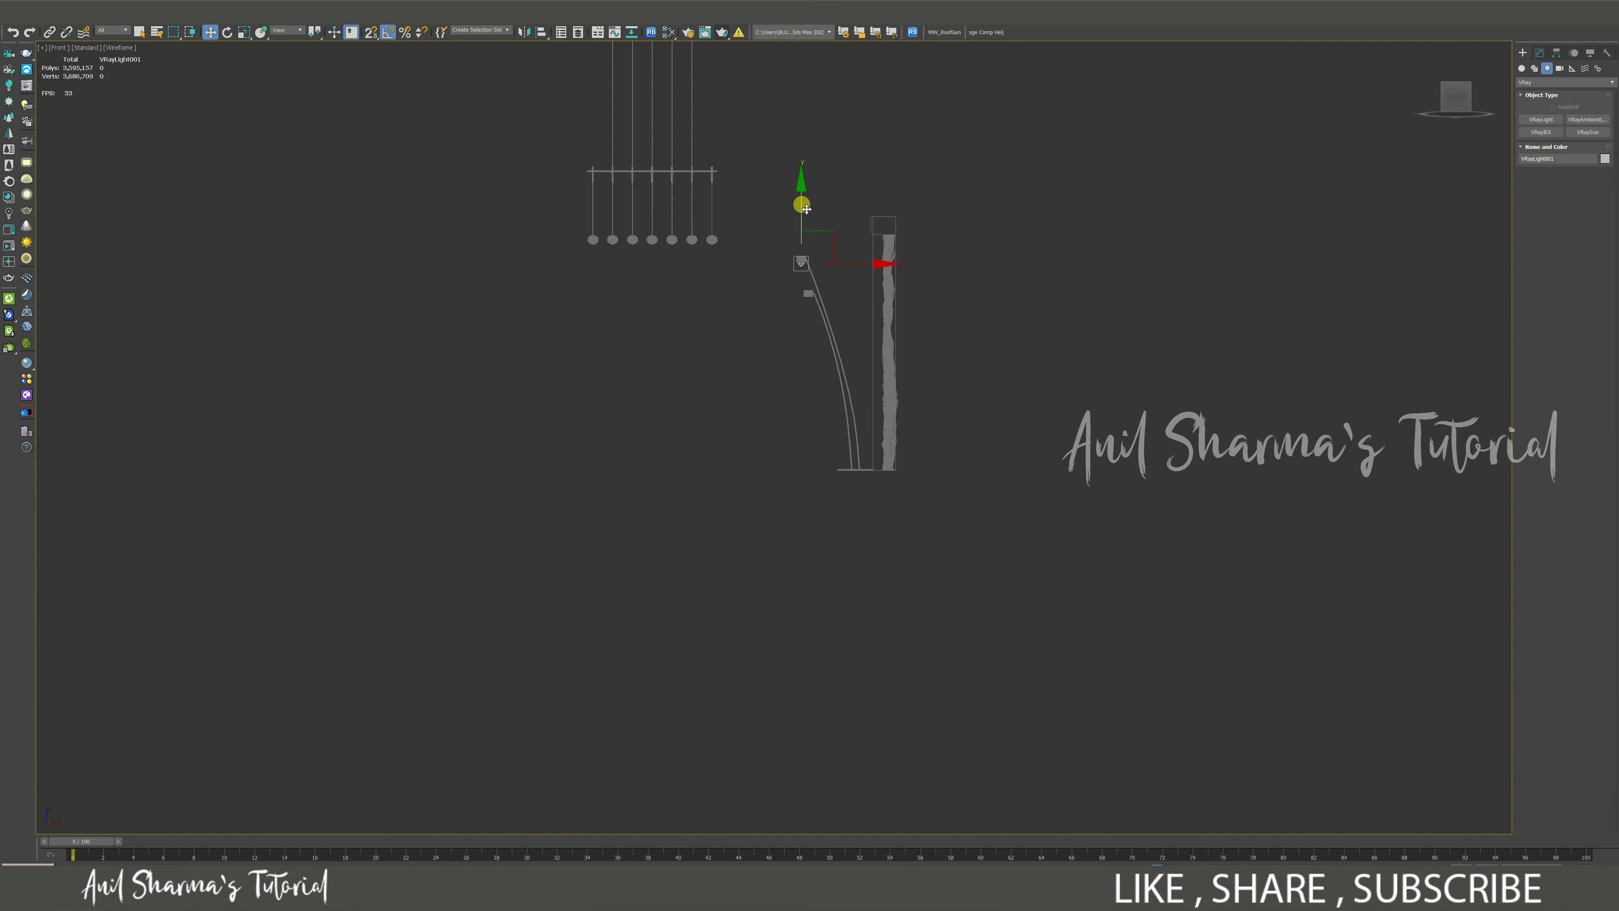
{"action": "scroll", "coordinate": [806, 209], "scroll_direction": "up", "scroll_amount": 10}
{"action": "key", "text": "F3"}
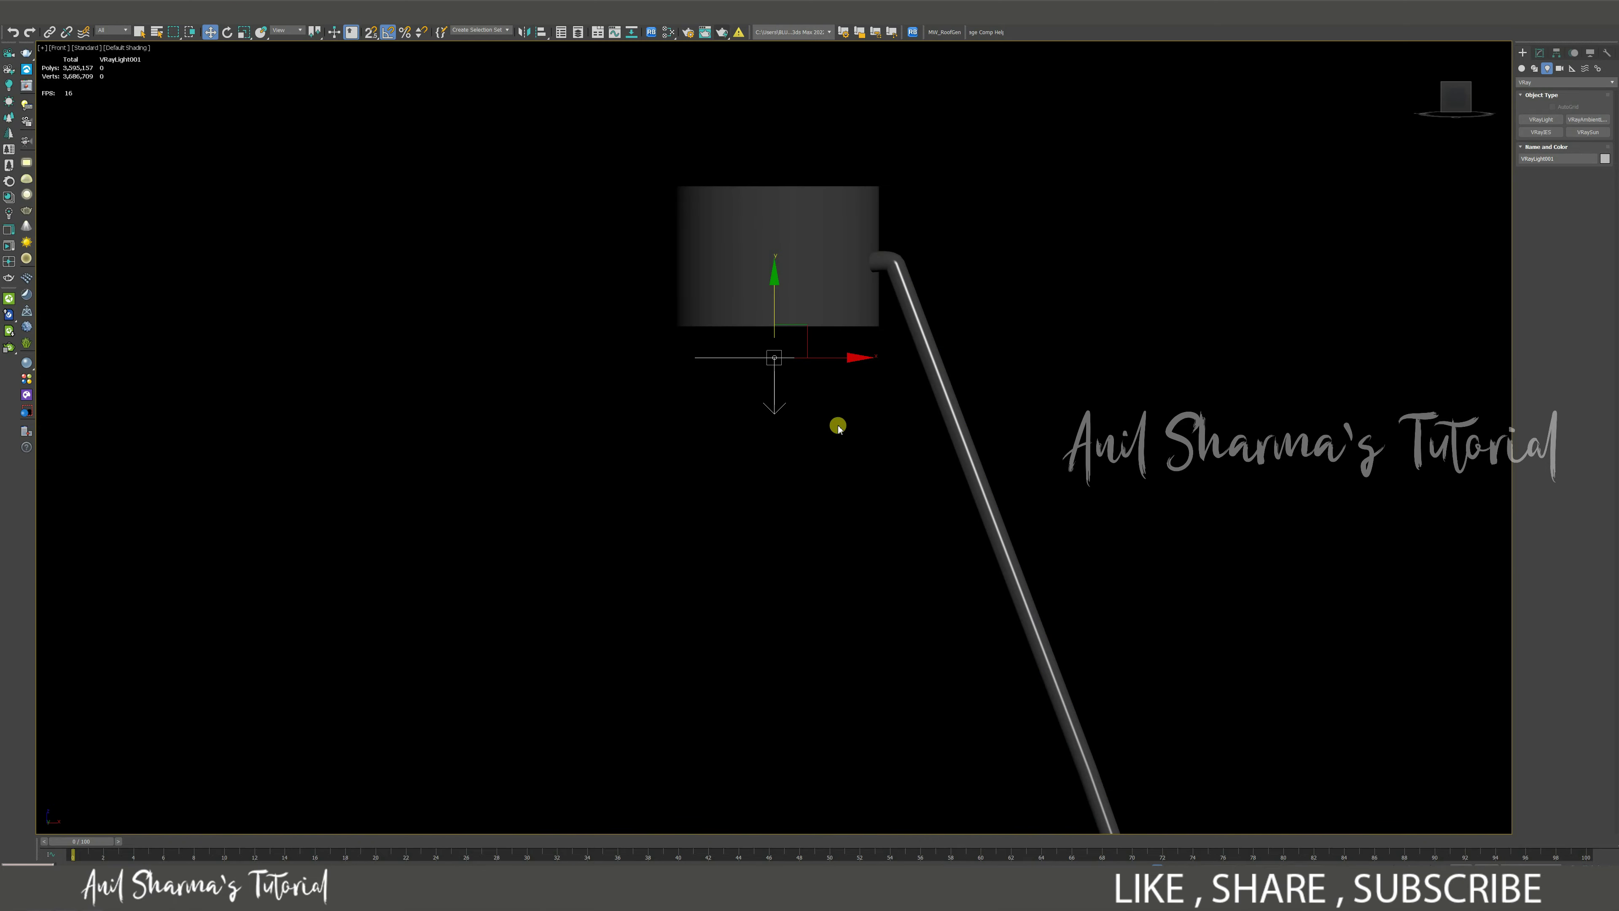
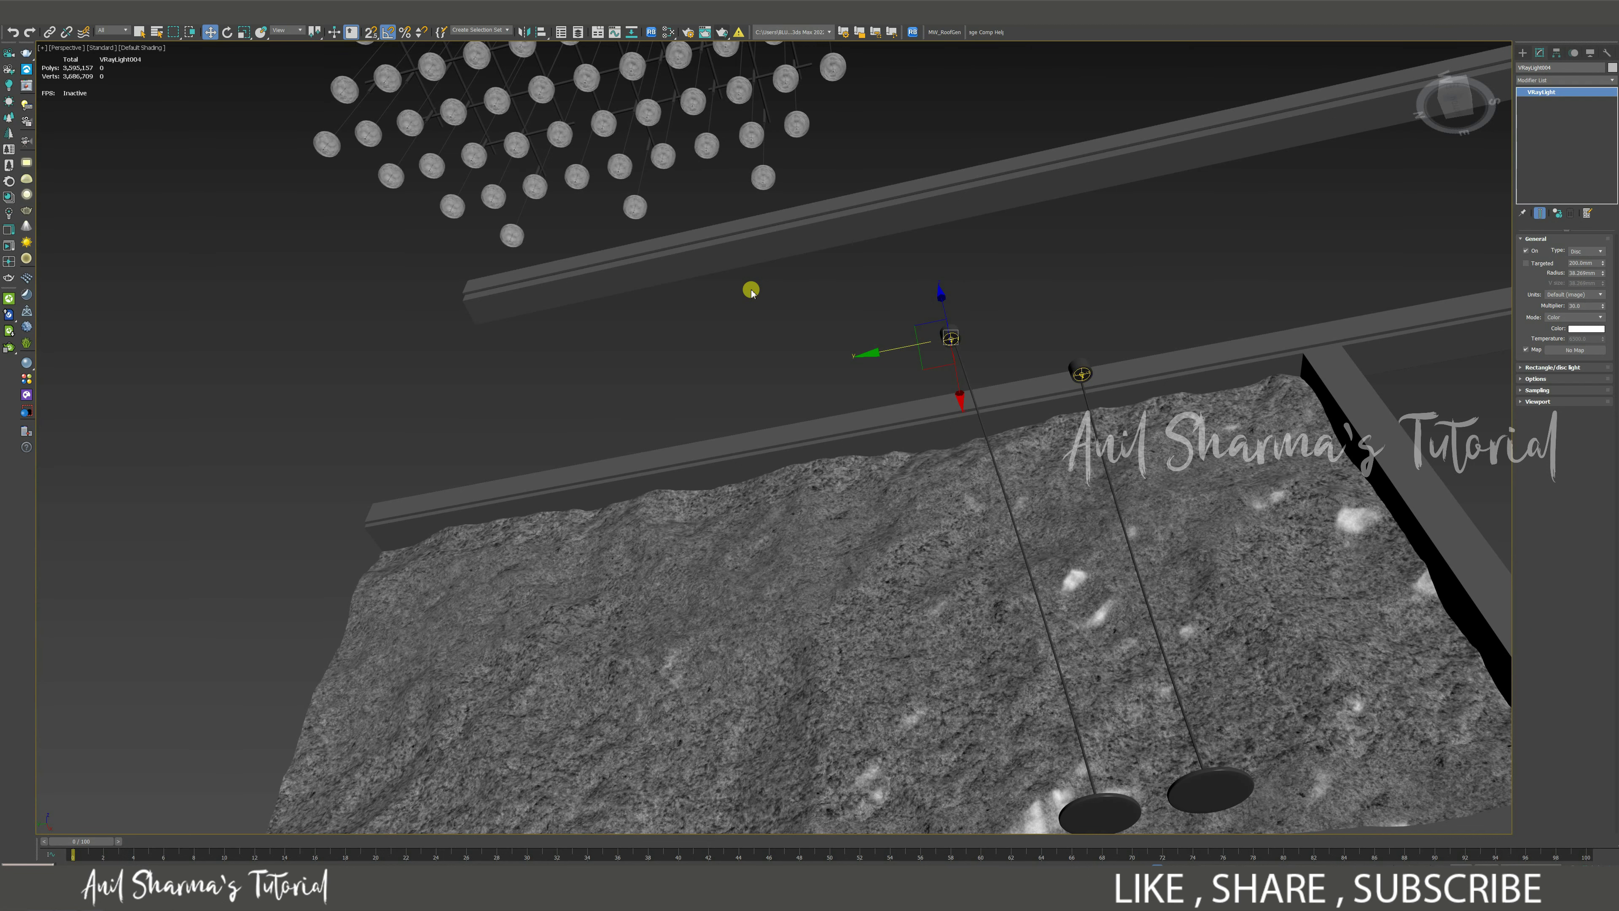
Step: Draw a narrow plane-type VRayLight in the top view, inside the gap in front of the stone wall
{"action": "key", "text": "t"}
{"action": "key", "text": "z"}
{"action": "key", "text": "F3"}
{"action": "key", "text": "F3"}
{"action": "scroll", "coordinate": [811, 344], "scroll_direction": "down", "scroll_amount": 10}
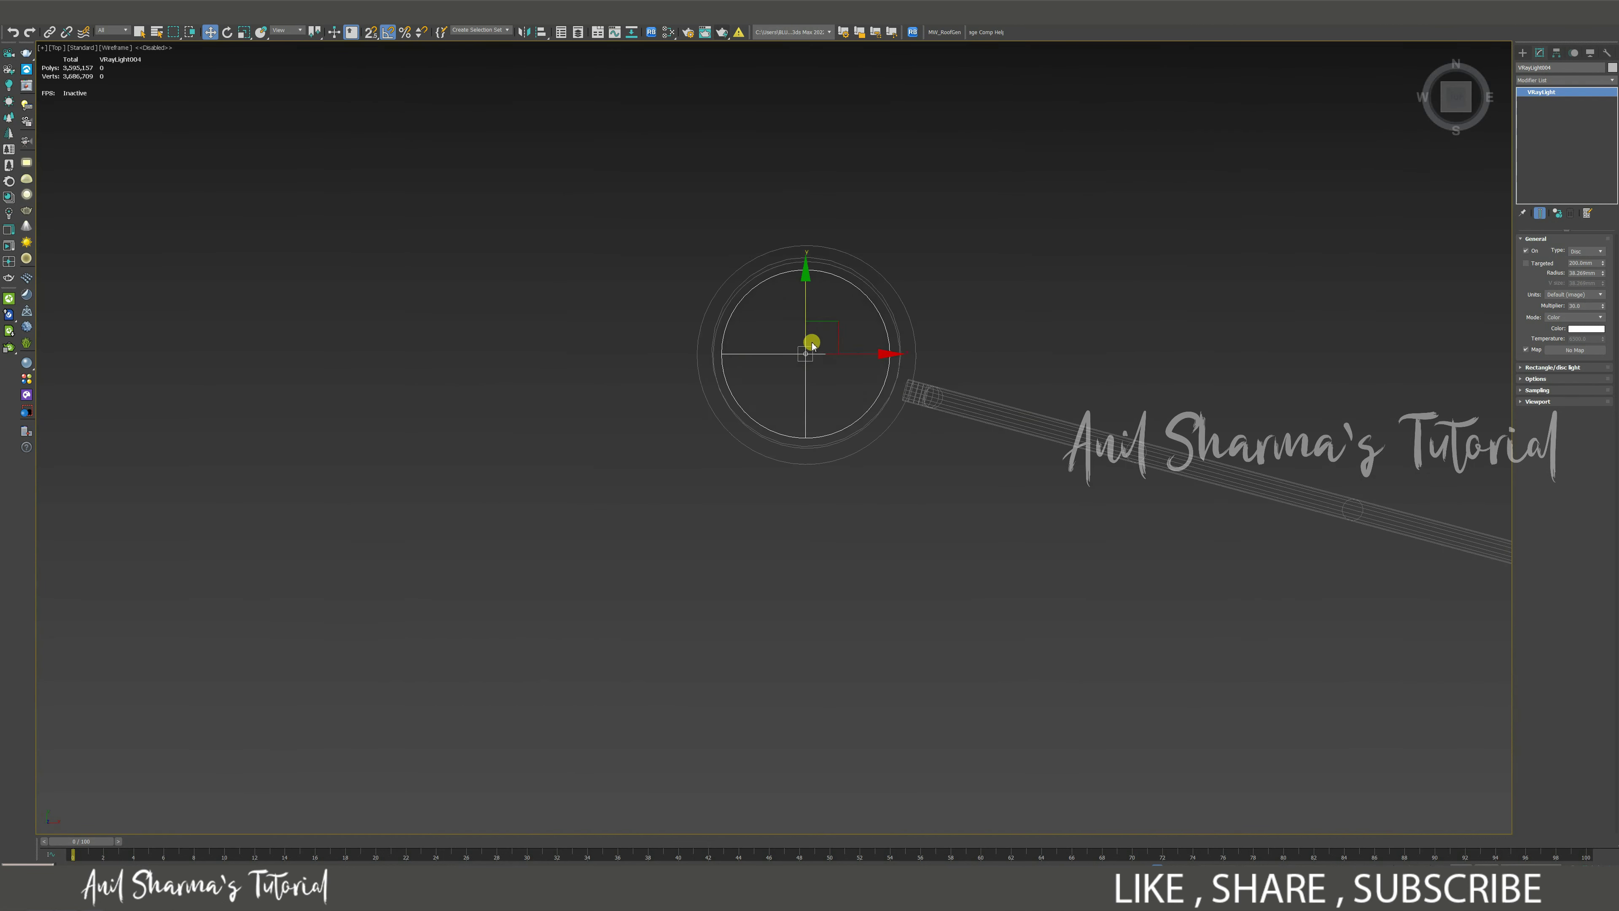
{"action": "left_click", "coordinate": [926, 289]}
{"action": "scroll", "coordinate": [924, 287], "scroll_direction": "down", "scroll_amount": 5}
{"action": "middle_click_drag", "start_coordinate": [914, 287], "coordinate": [843, 326]}
{"action": "scroll", "coordinate": [856, 319], "scroll_direction": "down", "scroll_amount": 4}
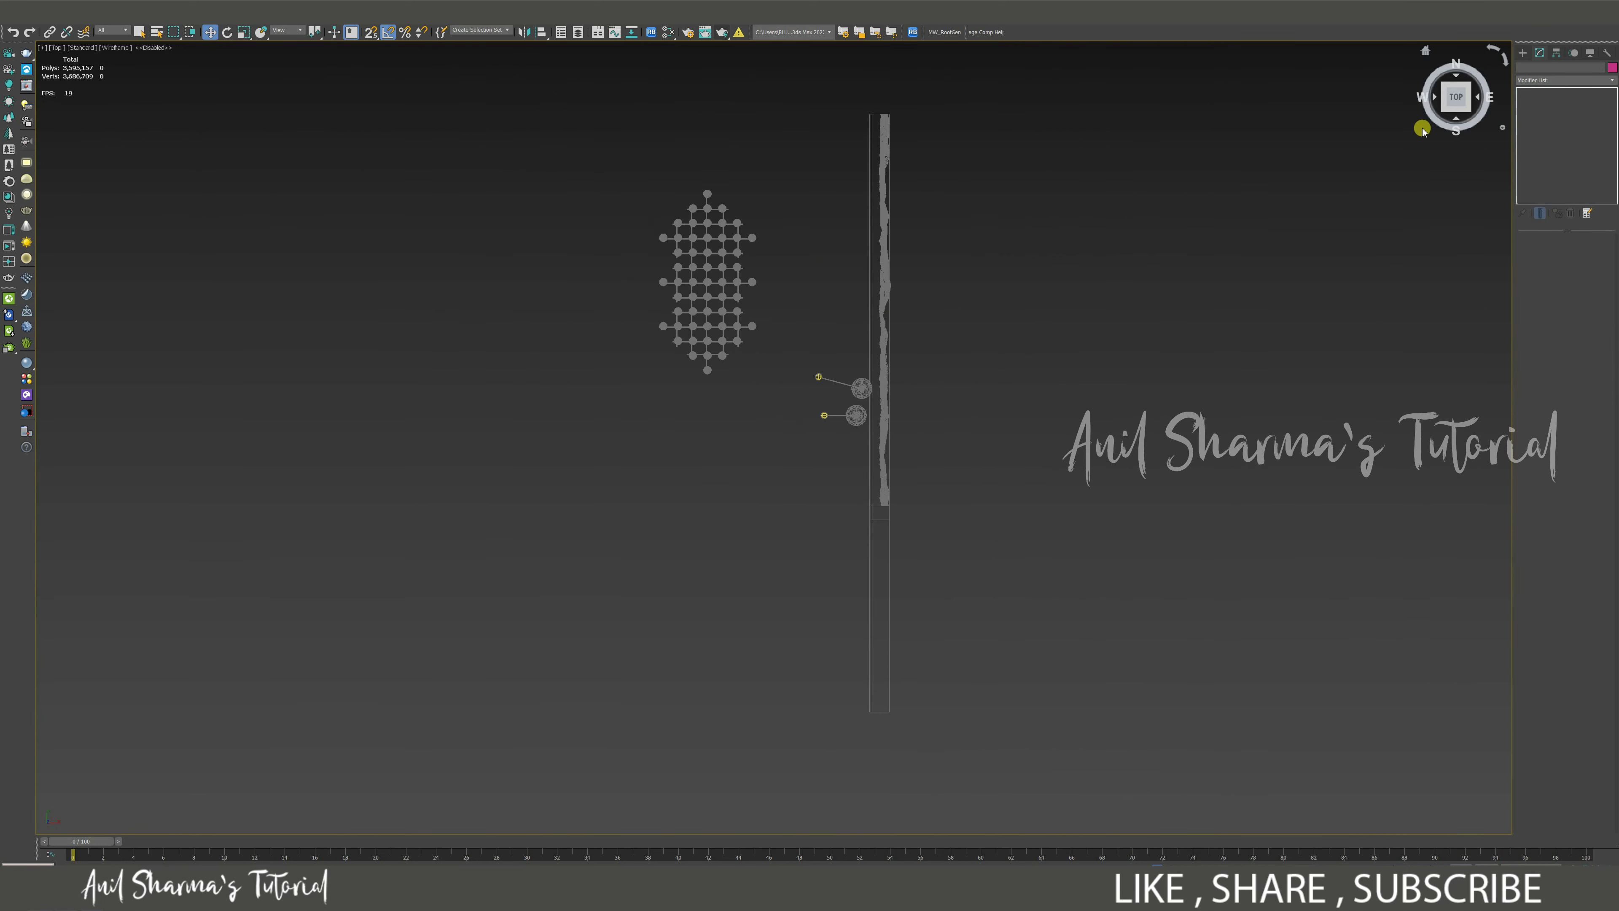
{"action": "left_click", "coordinate": [1522, 53]}
{"action": "left_click", "coordinate": [1541, 119]}
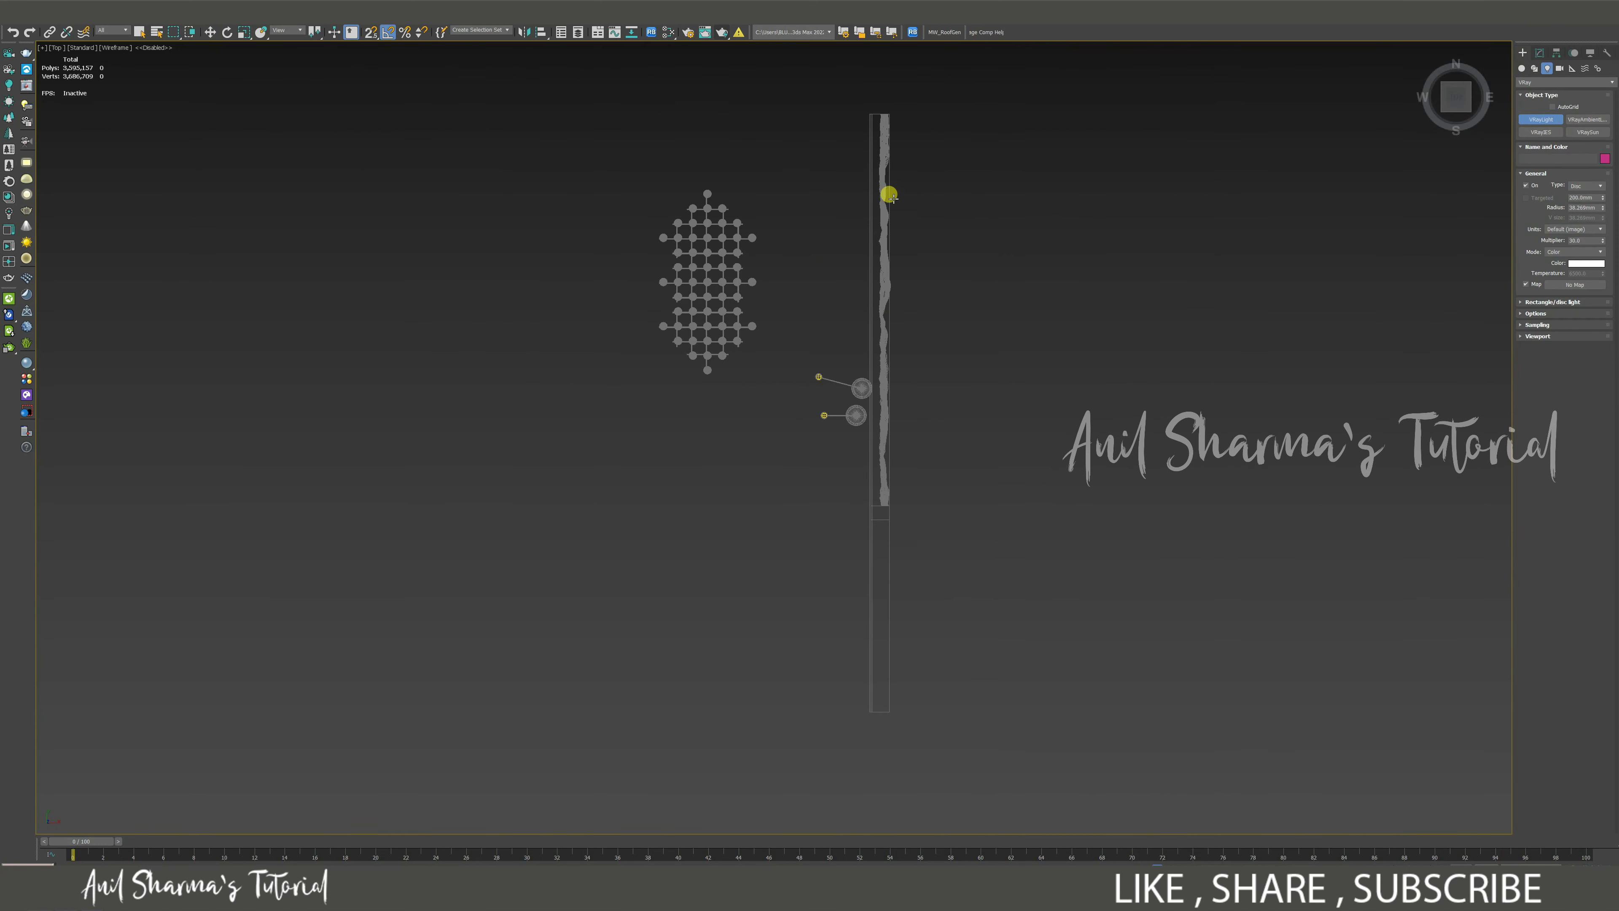
{"action": "left_click", "coordinate": [1602, 185]}
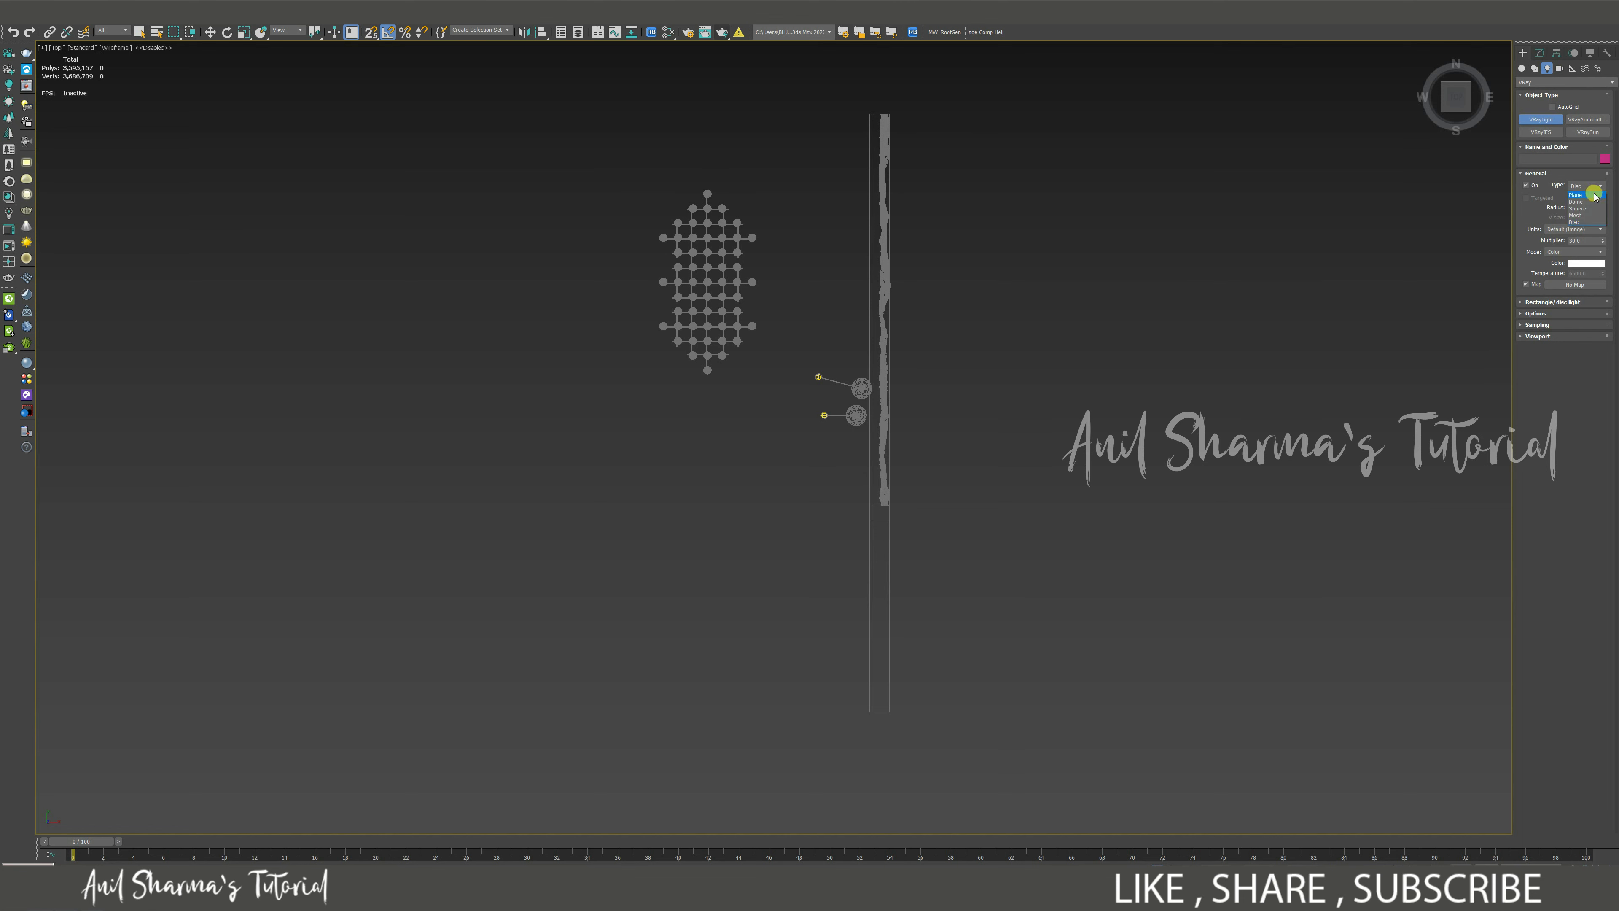
{"action": "left_click", "coordinate": [1594, 195]}
{"action": "scroll", "coordinate": [884, 274], "scroll_direction": "up", "scroll_amount": 10}
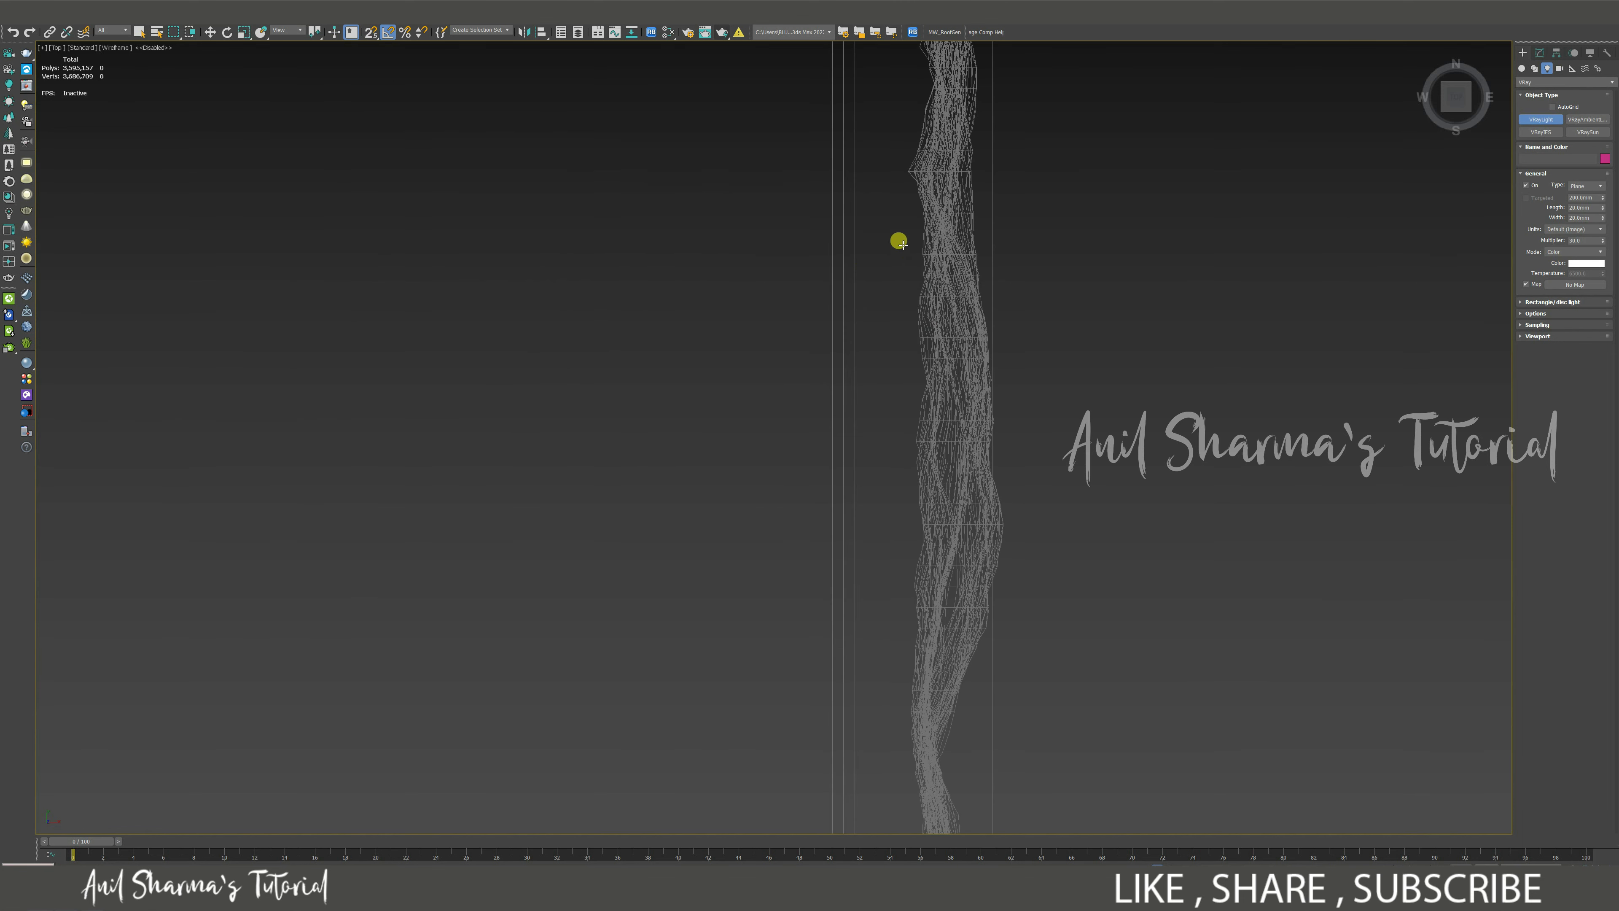
{"action": "left_click_drag", "start_coordinate": [903, 245], "coordinate": [877, 568]}
{"action": "right_click", "coordinate": [877, 569]}
{"action": "scroll", "coordinate": [867, 394], "scroll_direction": "down", "scroll_amount": 2}
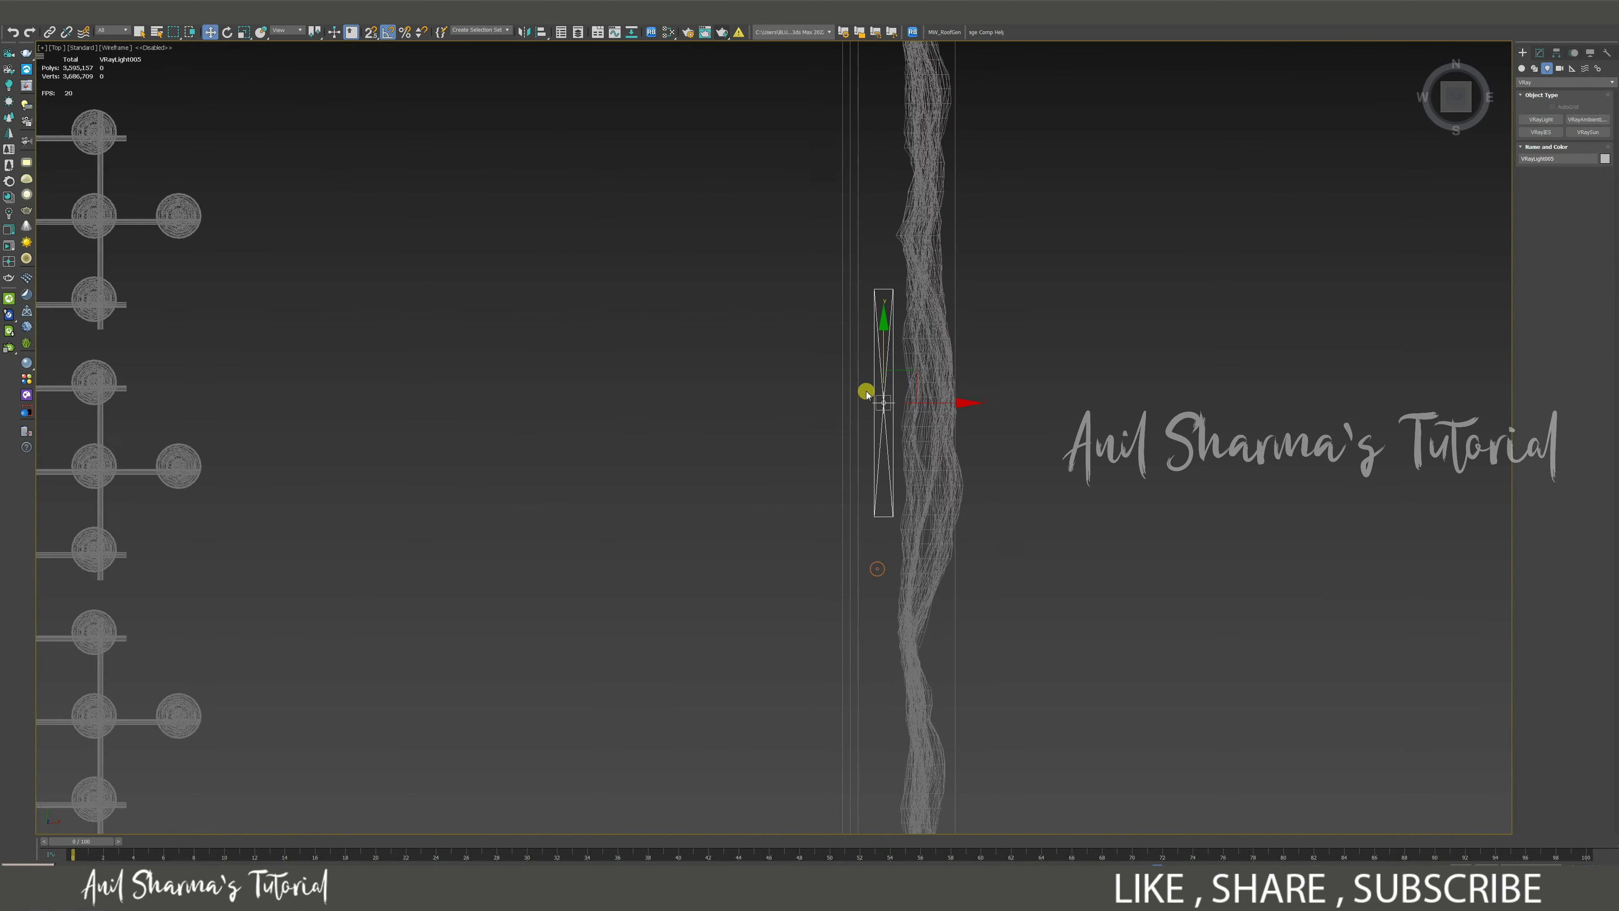
Step: Align the plane light with the gap beside the stone wall and widen it to span the wall's full length
{"action": "scroll", "coordinate": [867, 394], "scroll_direction": "down", "scroll_amount": 6}
{"action": "left_click_drag", "start_coordinate": [894, 343], "coordinate": [919, 376]}
{"action": "scroll", "coordinate": [902, 463], "scroll_direction": "up", "scroll_amount": 5}
{"action": "left_click", "coordinate": [1539, 52]}
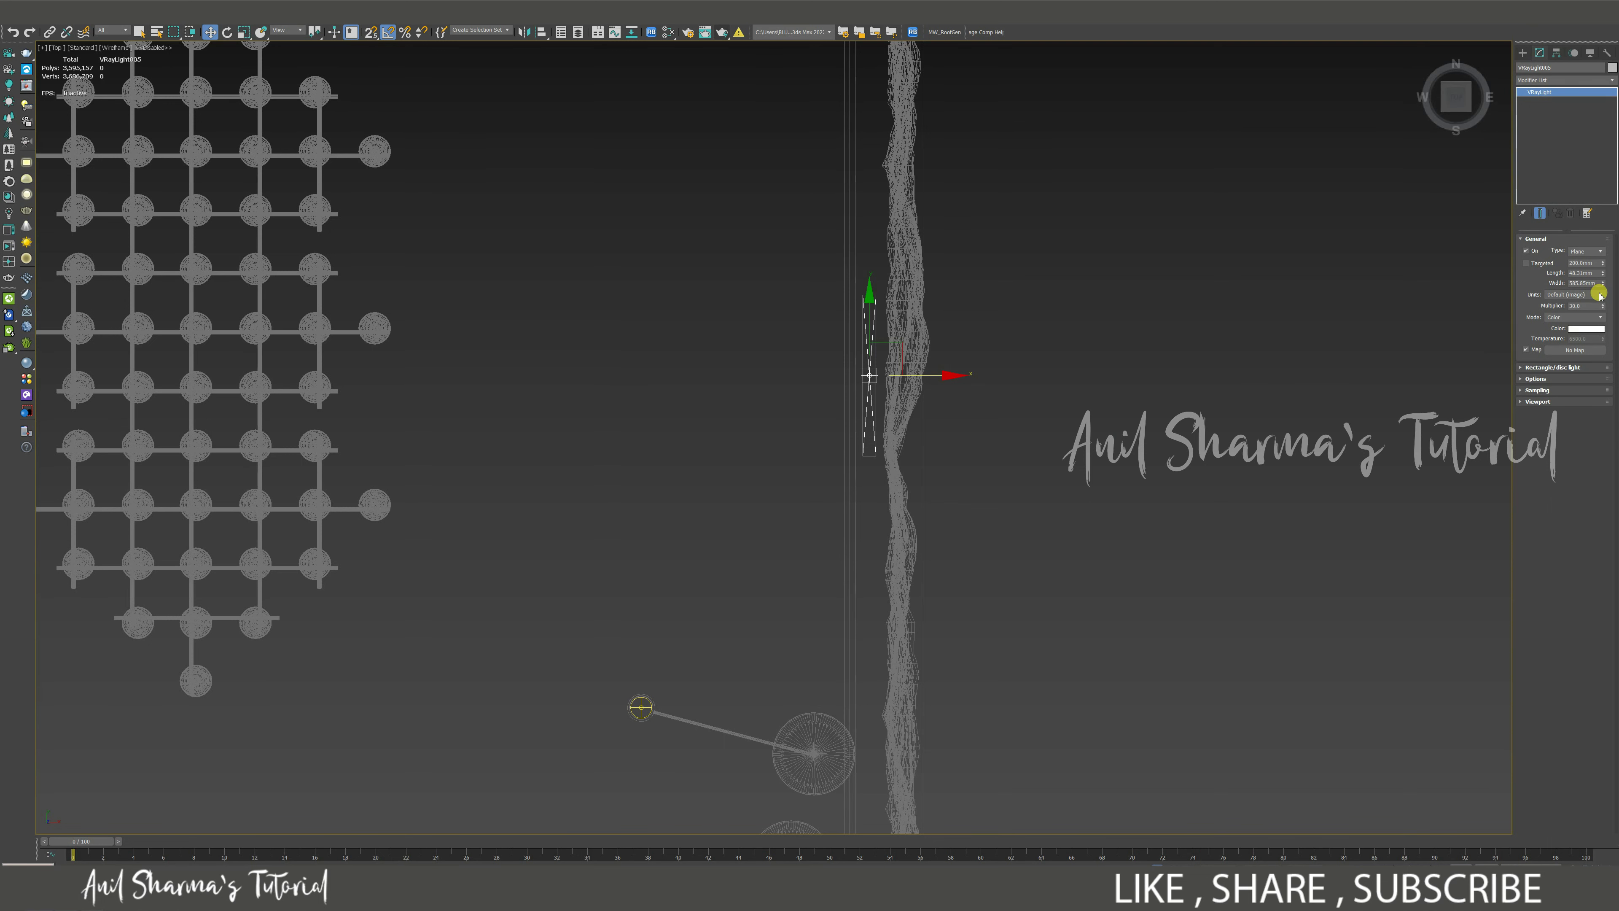
{"action": "left_click_drag", "start_coordinate": [1603, 285], "coordinate": [1602, 162]}
{"action": "scroll", "coordinate": [1181, 285], "scroll_direction": "down", "scroll_amount": 5}
{"action": "middle_click_drag", "start_coordinate": [1195, 318], "coordinate": [1100, 376]}
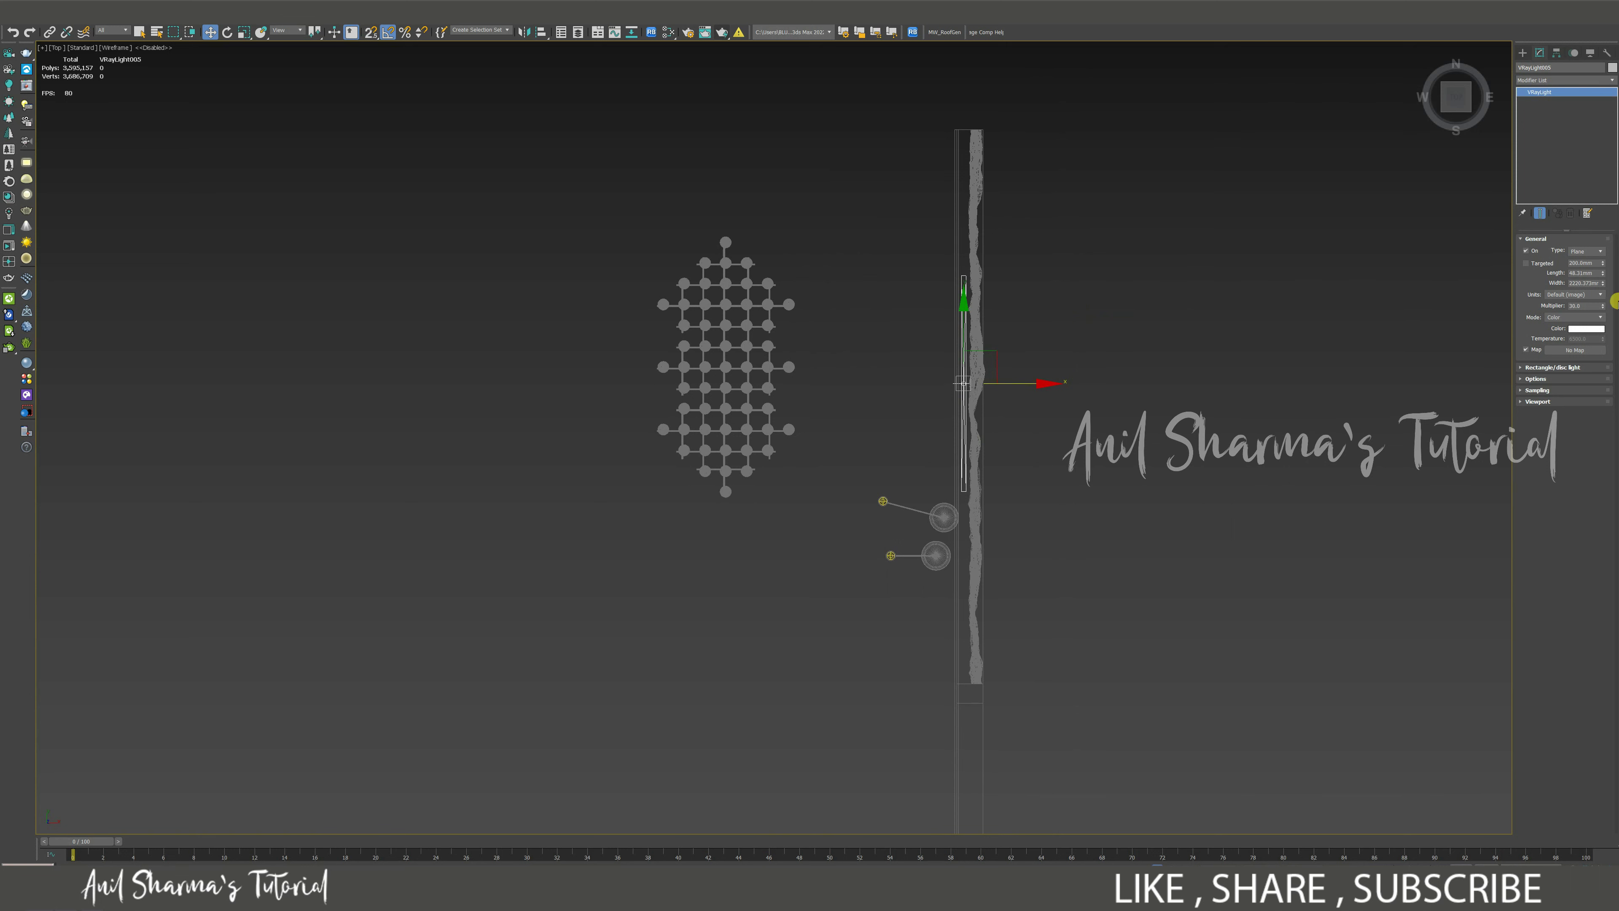
{"action": "left_click_drag", "start_coordinate": [1603, 284], "coordinate": [1584, 225]}
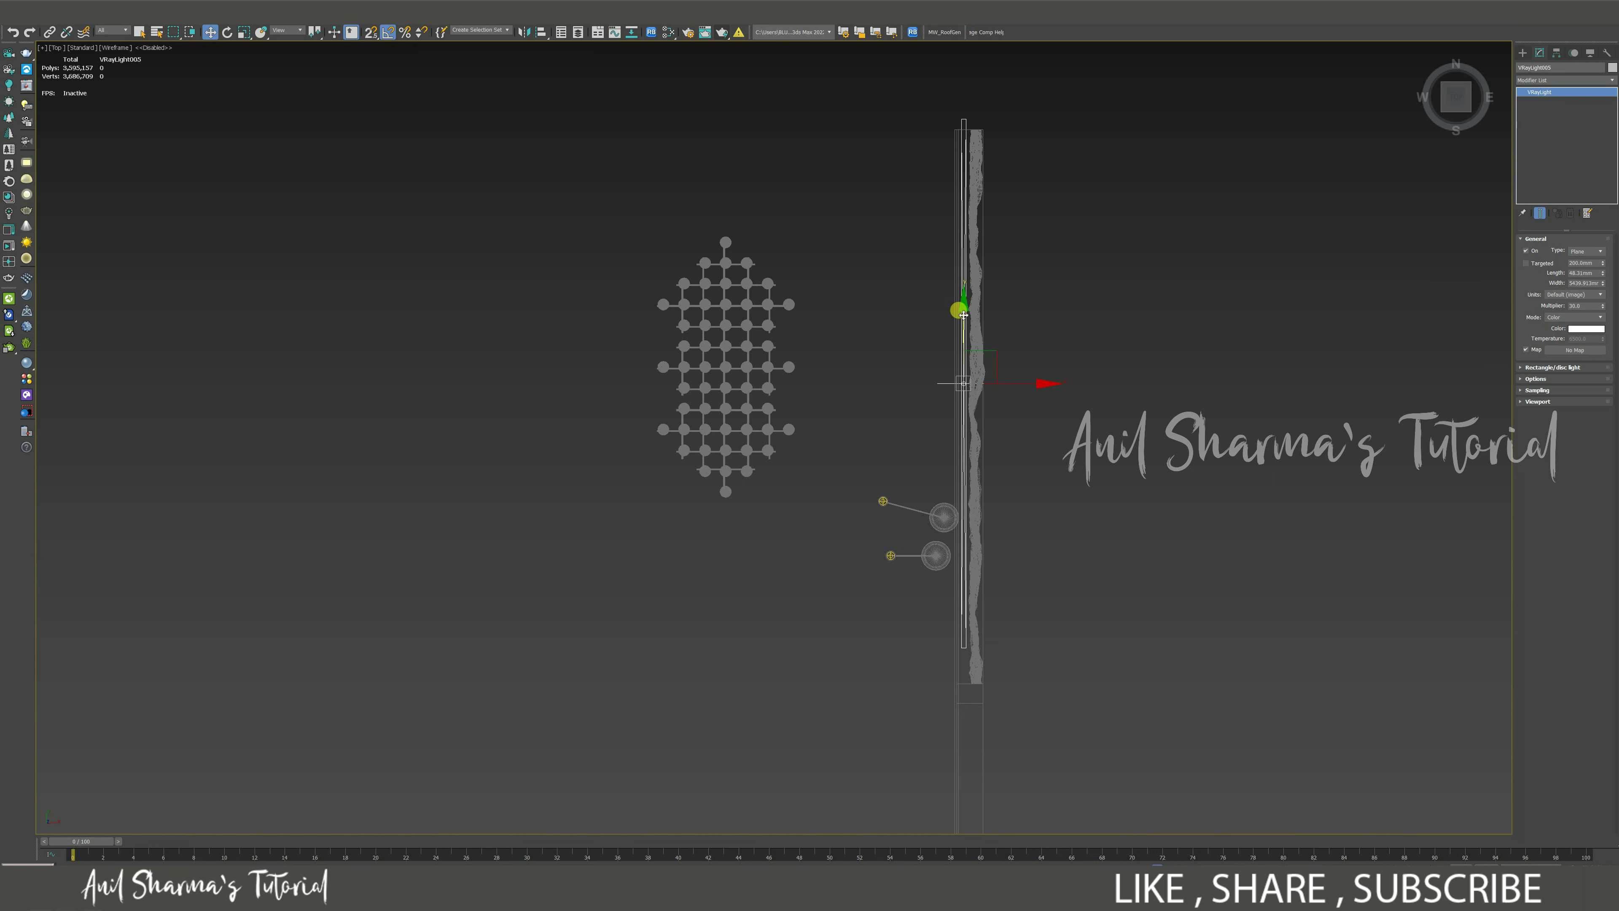
{"action": "left_click_drag", "start_coordinate": [961, 301], "coordinate": [975, 334]}
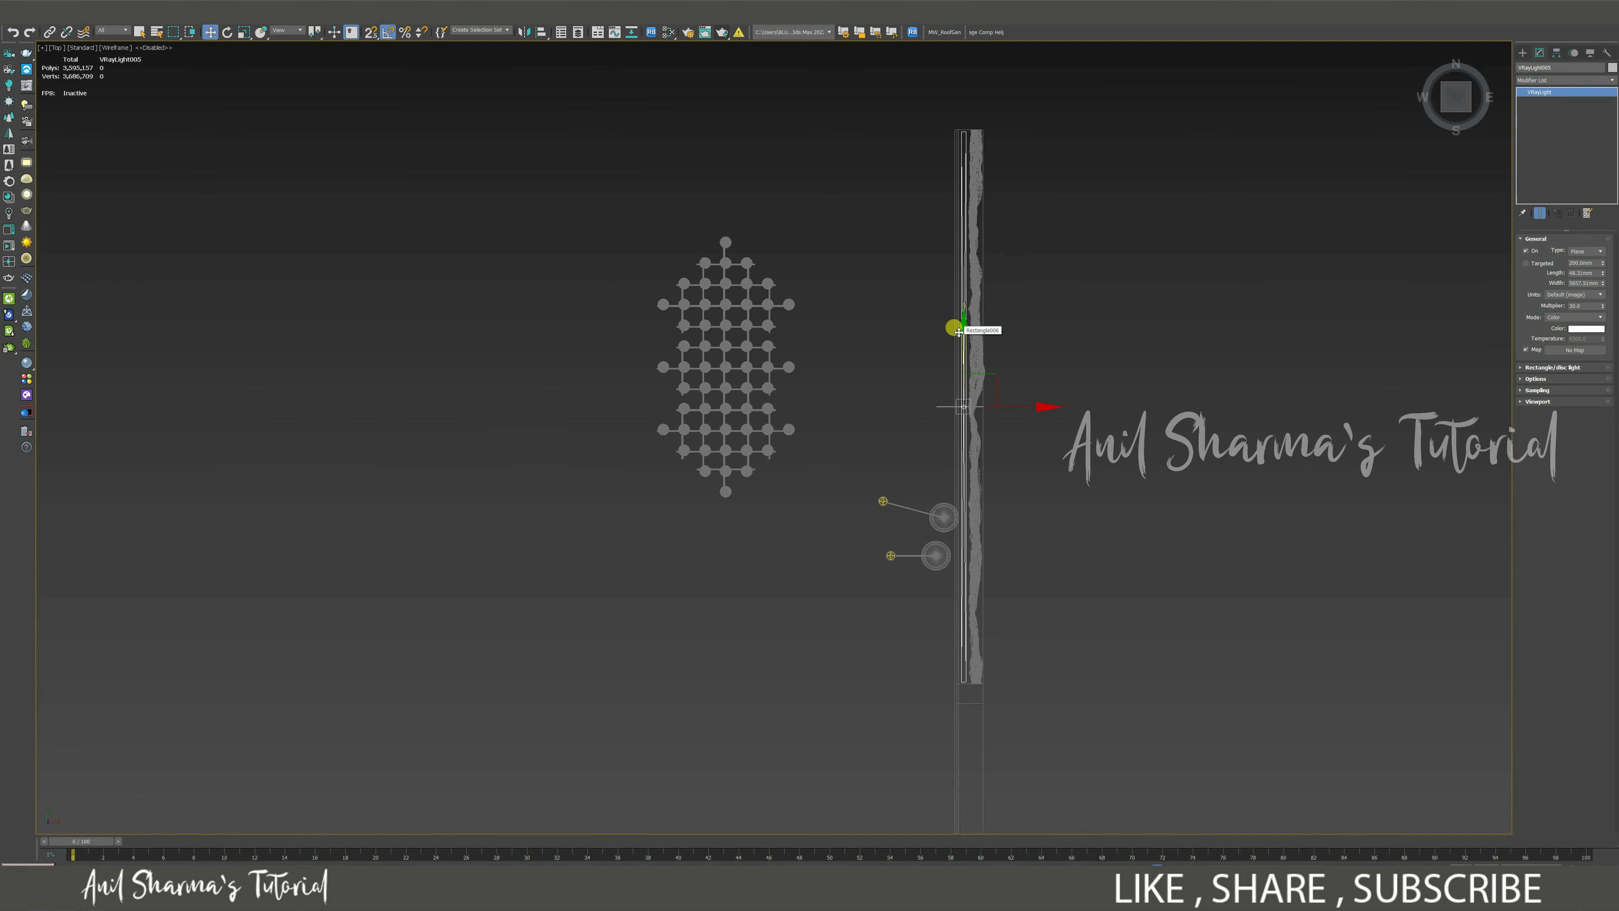
Step: Raise the plane light in the left view from mid-height to near the beam above the stone wall
{"action": "key", "text": "l"}
{"action": "scroll", "coordinate": [911, 514], "scroll_direction": "down", "scroll_amount": 4}
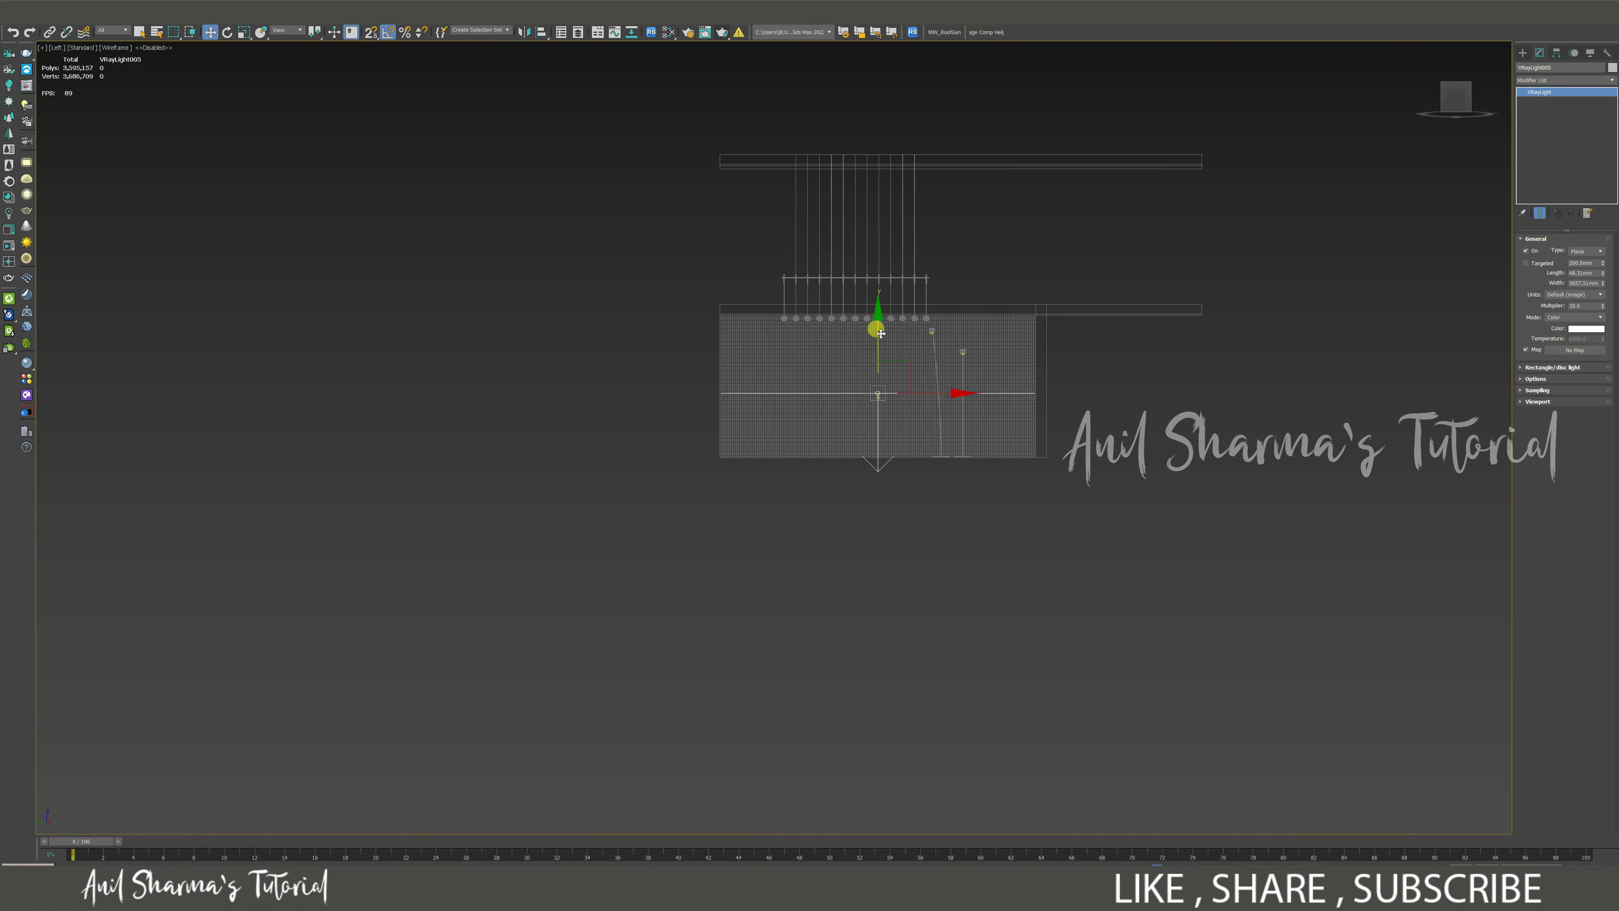
{"action": "left_click_drag", "start_coordinate": [880, 334], "coordinate": [879, 263]}
{"action": "scroll", "coordinate": [876, 273], "scroll_direction": "up", "scroll_amount": 4}
Step: Fit the plane light just beneath the beam in front of the stone wall in the front view, and check it in perspective
{"action": "key", "text": "f"}
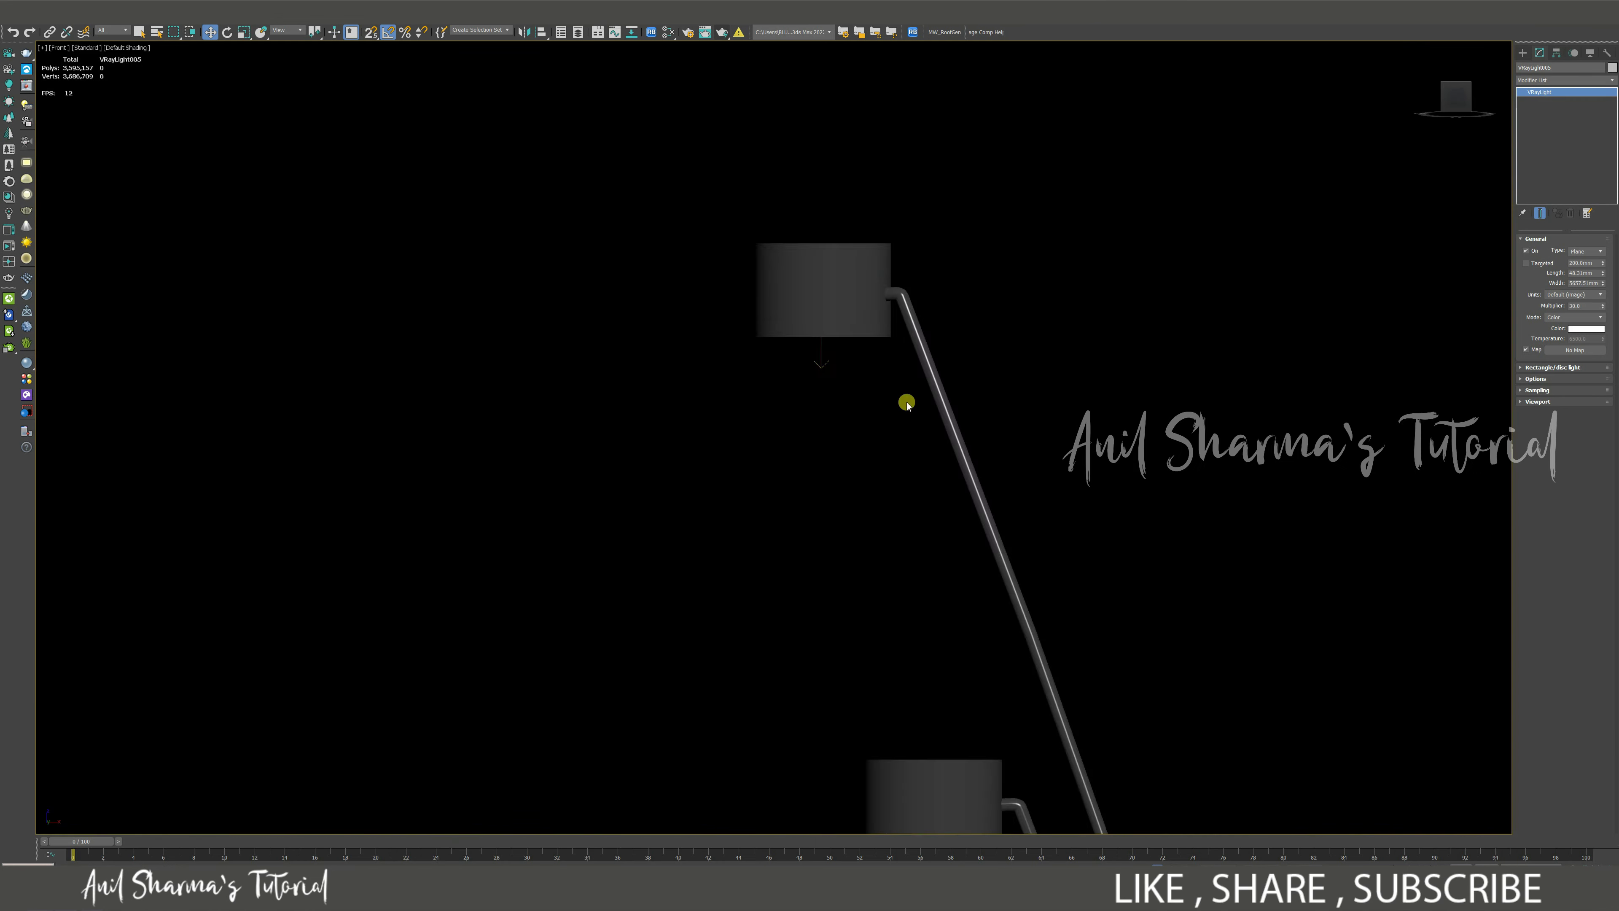
{"action": "scroll", "coordinate": [893, 408], "scroll_direction": "down", "scroll_amount": 4}
{"action": "key", "text": "F3"}
{"action": "scroll", "coordinate": [842, 307], "scroll_direction": "up", "scroll_amount": 6}
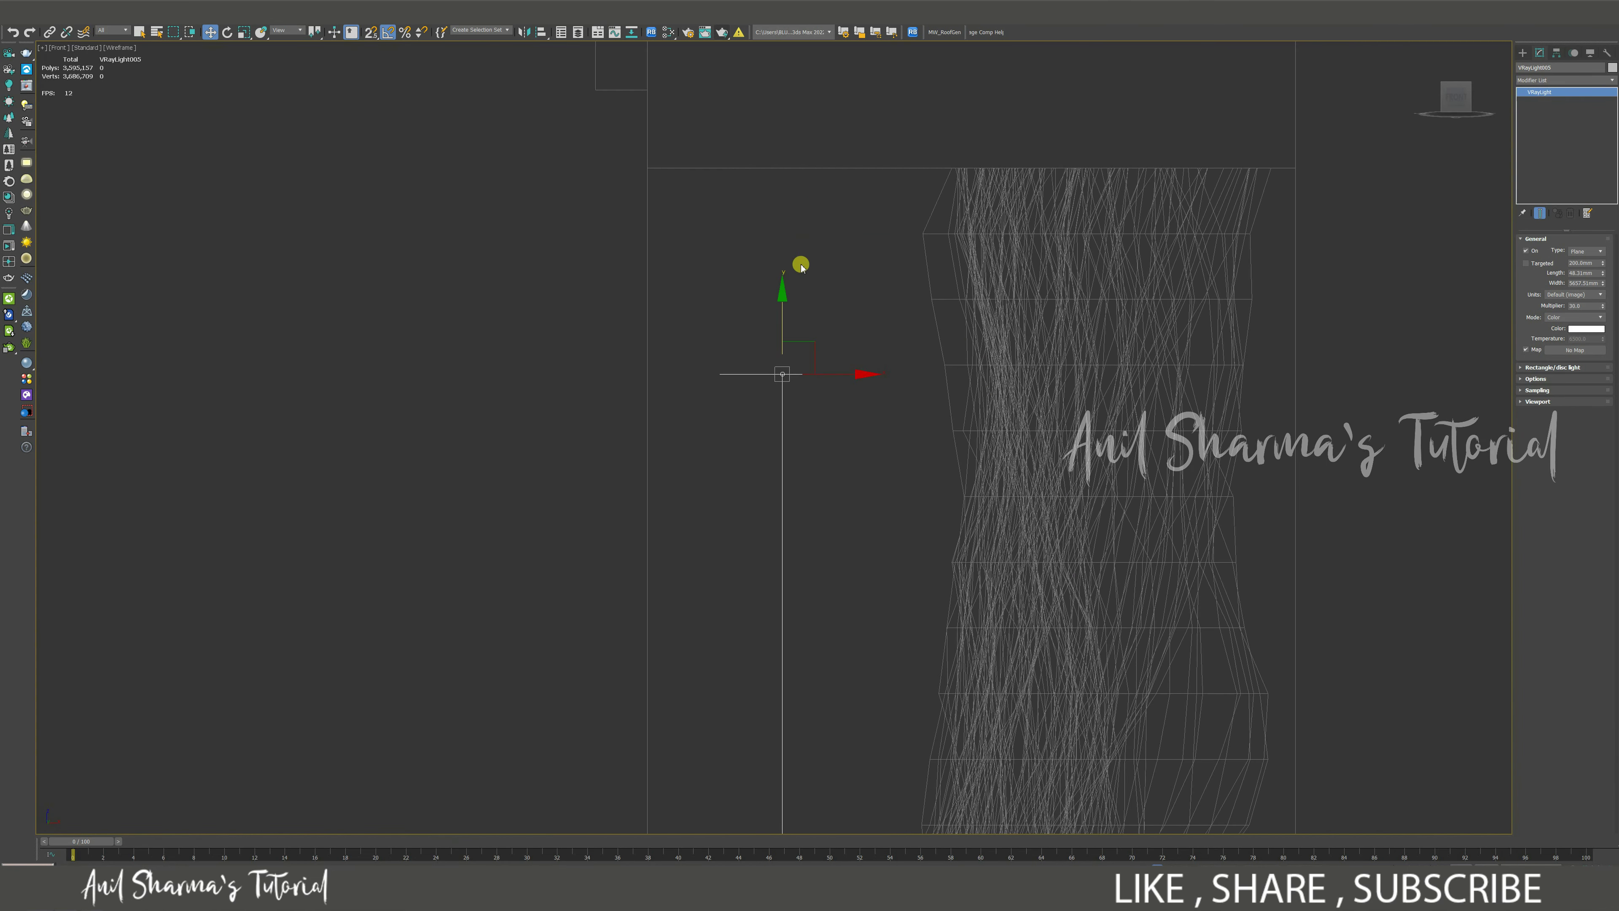
{"action": "left_click_drag", "start_coordinate": [785, 298], "coordinate": [825, 101]}
{"action": "scroll", "coordinate": [791, 198], "scroll_direction": "up", "scroll_amount": 3}
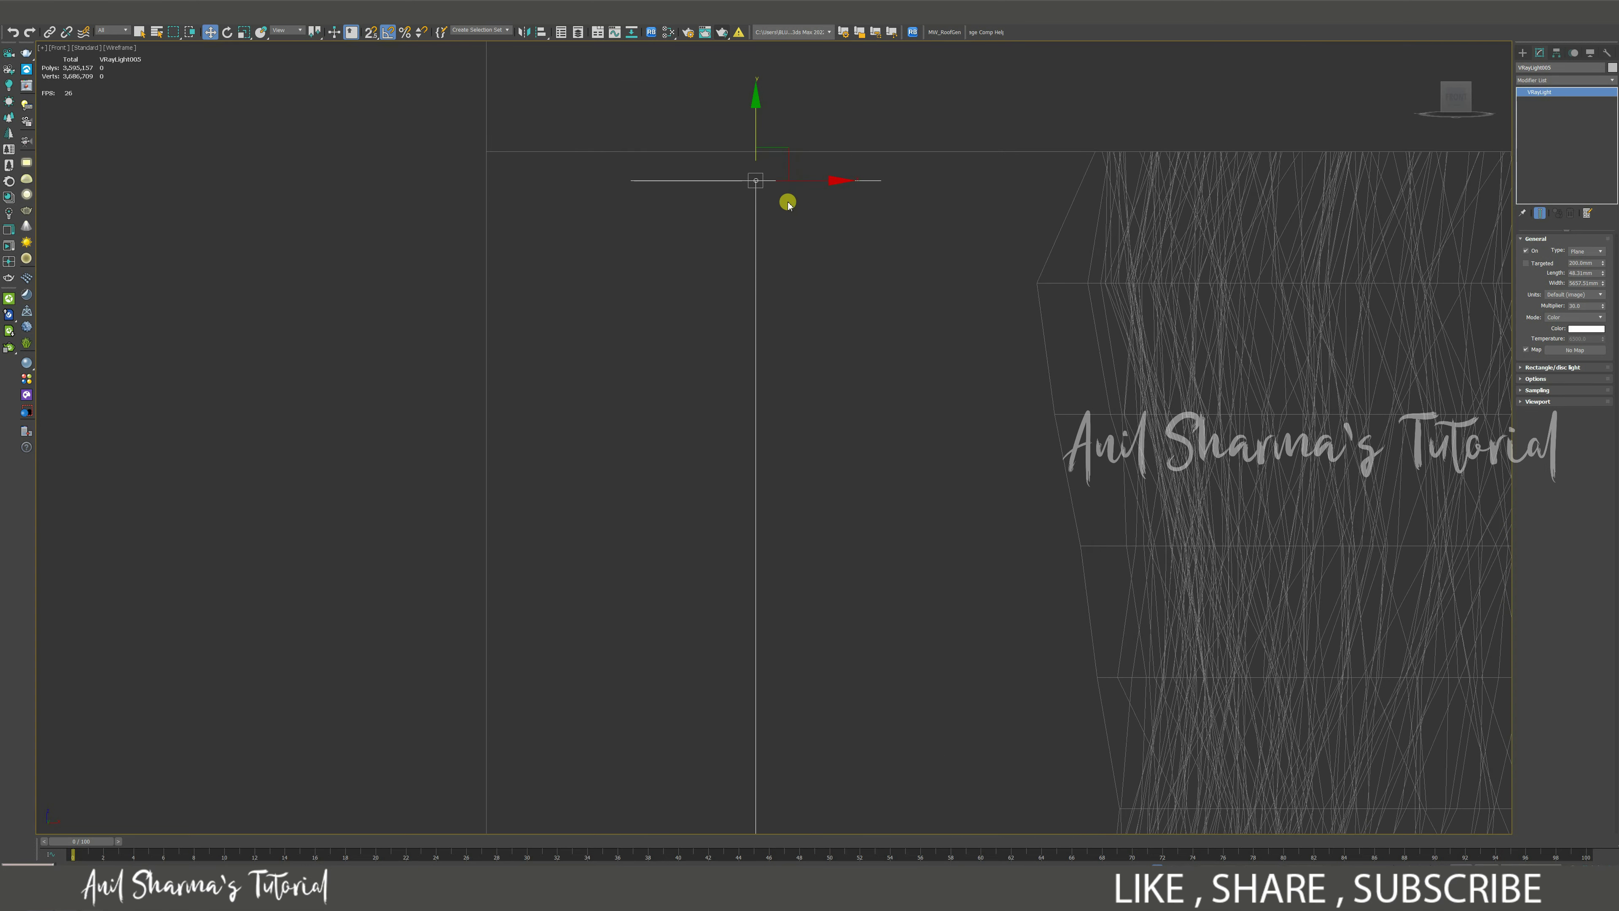
{"action": "left_click_drag", "start_coordinate": [795, 170], "coordinate": [813, 152]}
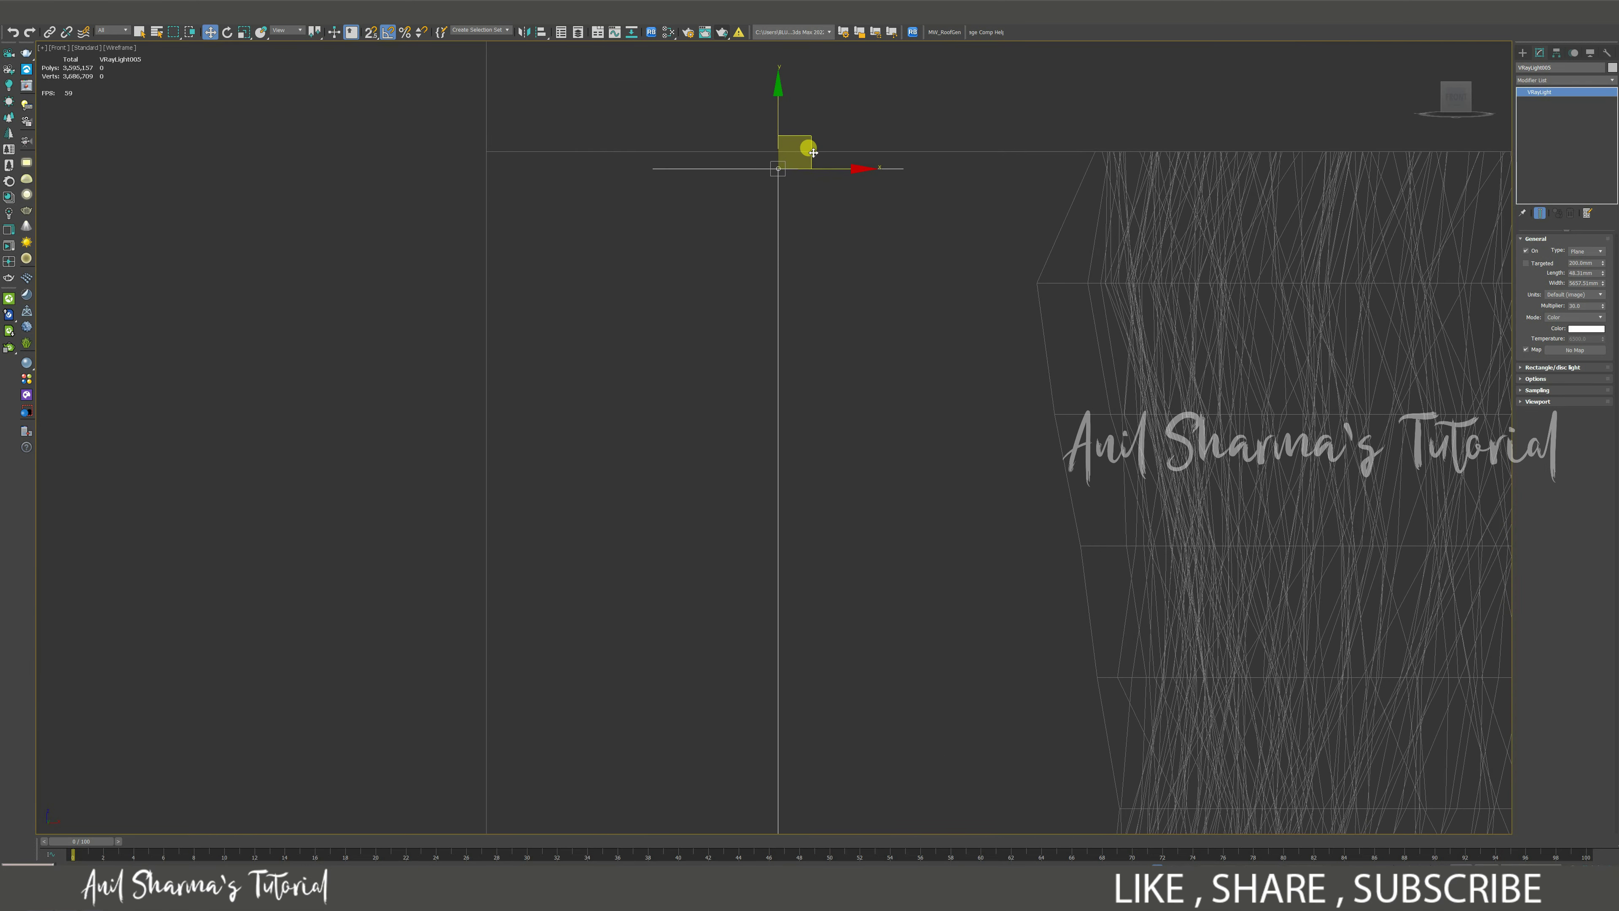
{"action": "key", "text": "F3"}
{"action": "key", "text": "p"}
{"action": "scroll", "coordinate": [771, 359], "scroll_direction": "up", "scroll_amount": 5}
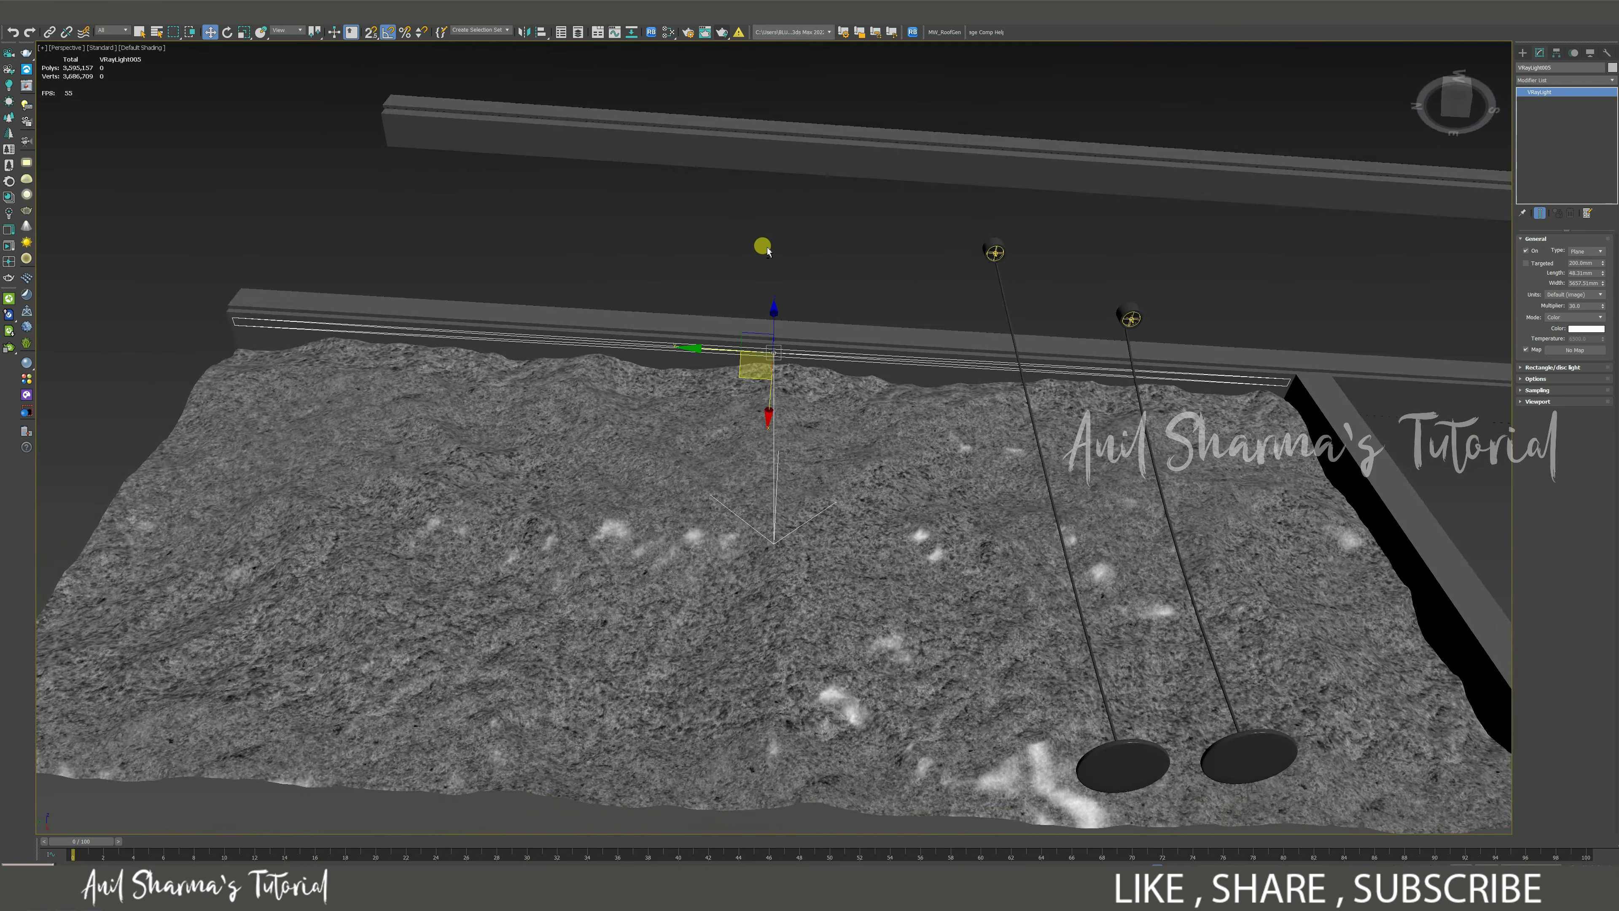
Step: Set the plane light's length to 80 mm while viewing its gap in the front wireframe view
{"action": "key", "text": "f"}
{"action": "scroll", "coordinate": [767, 354], "scroll_direction": "down", "scroll_amount": 6}
{"action": "key", "text": "F3"}
{"action": "middle_click_drag", "start_coordinate": [783, 171], "coordinate": [787, 405]}
{"action": "scroll", "coordinate": [787, 355], "scroll_direction": "up", "scroll_amount": 6}
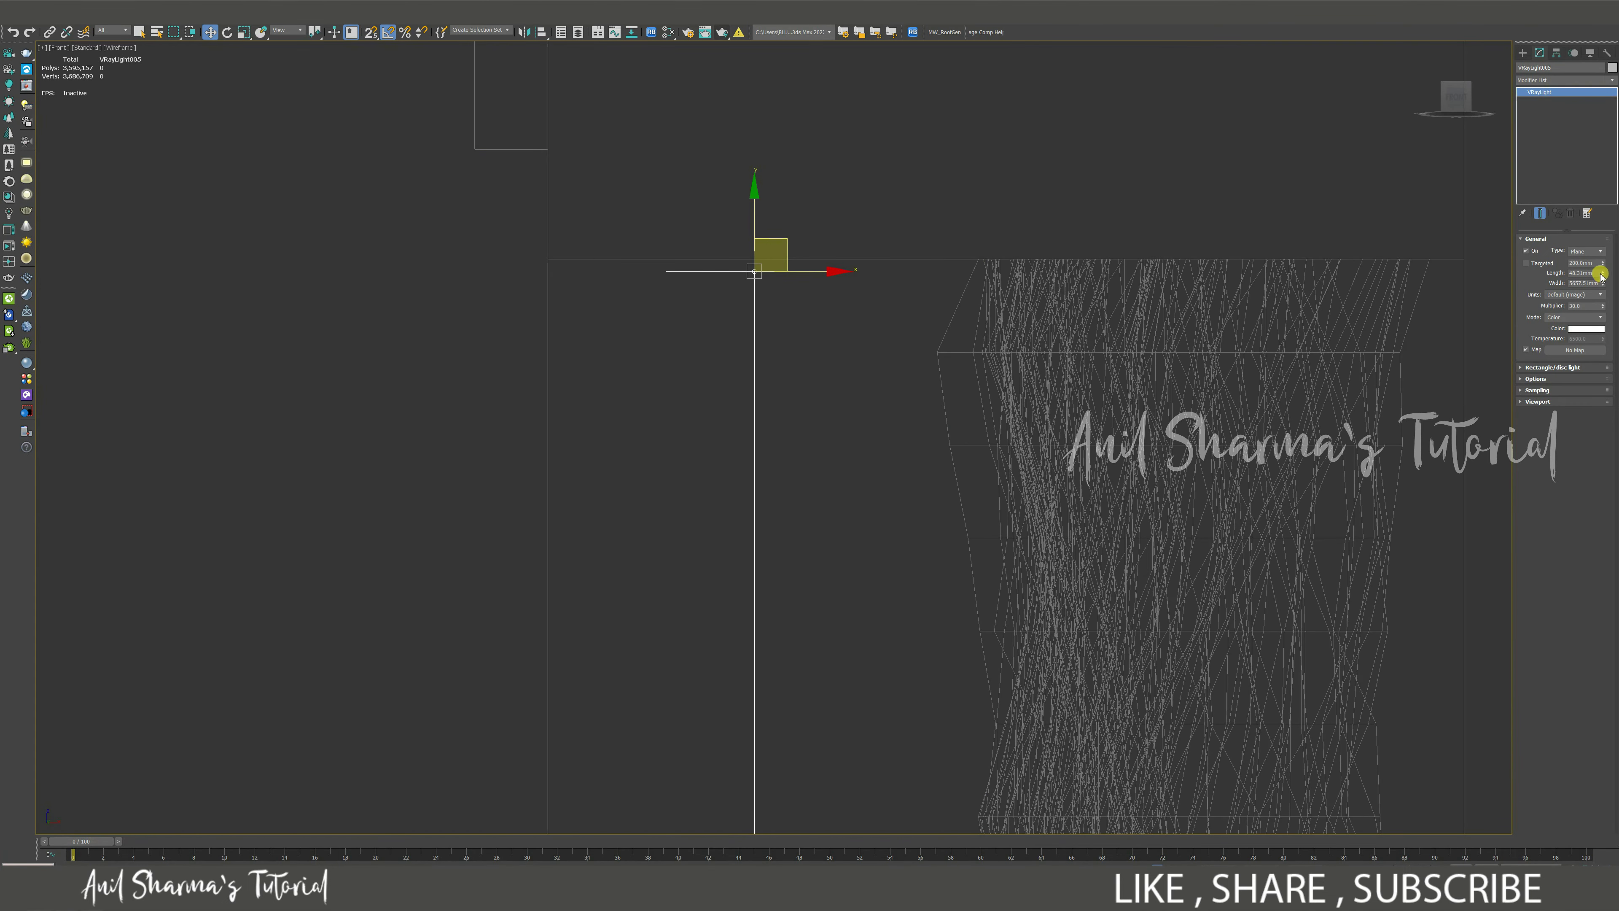
{"action": "left_click_drag", "start_coordinate": [1594, 273], "coordinate": [1550, 278]}
{"action": "middle_click_drag", "start_coordinate": [791, 251], "coordinate": [794, 285]}
Step: Rotate the plane light a few degrees in the front view so it aims towards the stone wall, and check it in perspective
{"action": "key", "text": "e"}
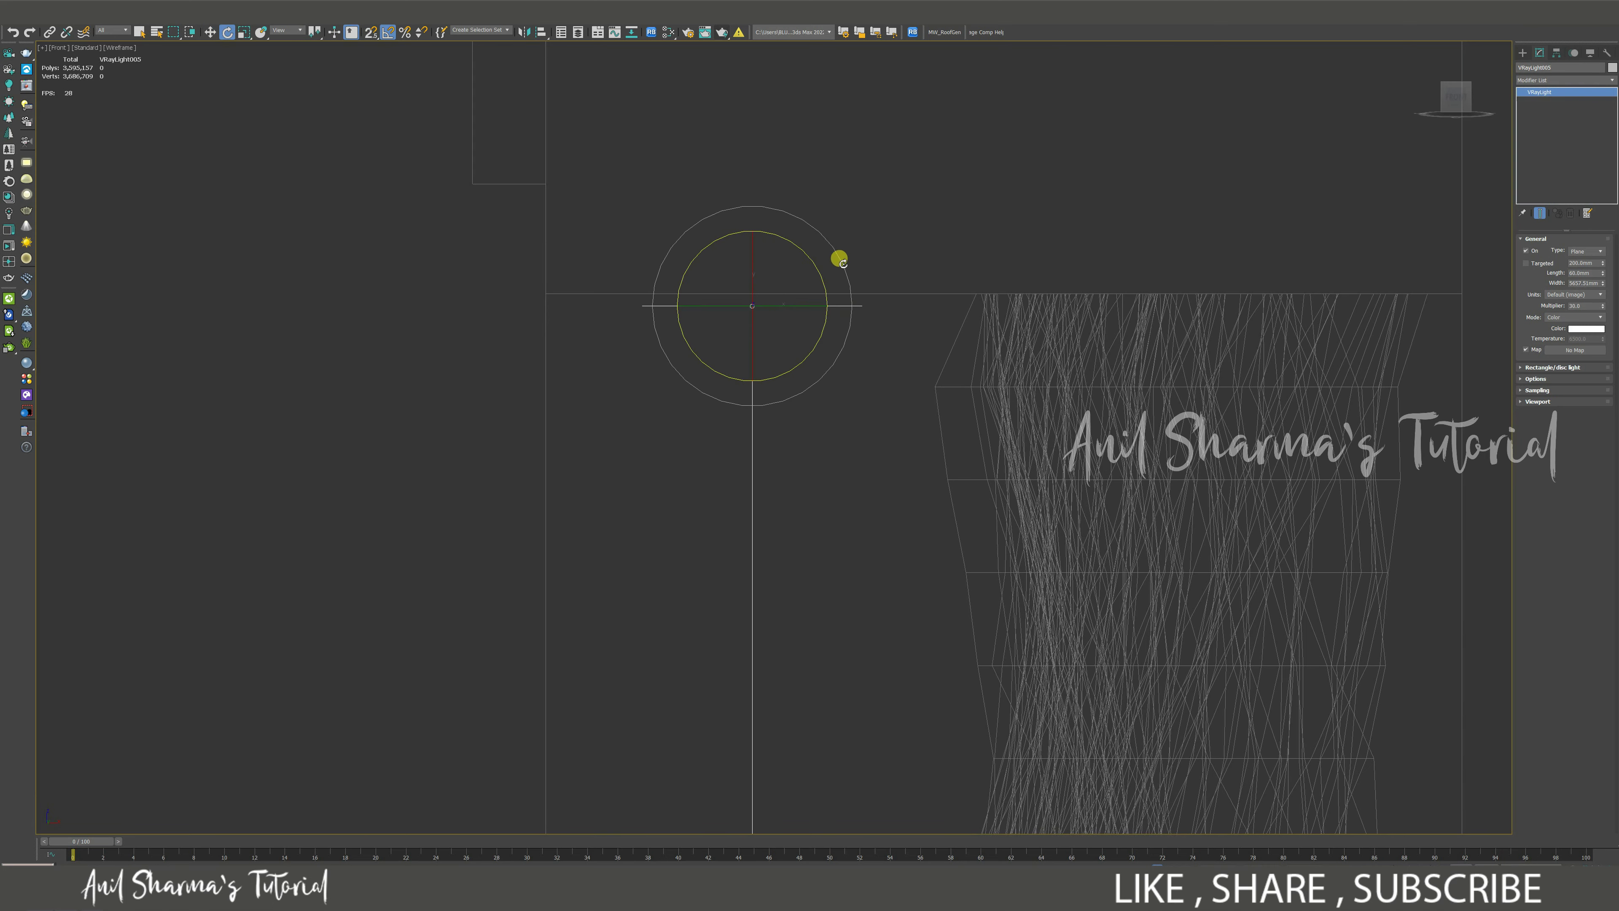
{"action": "left_click_drag", "start_coordinate": [842, 262], "coordinate": [838, 256]}
{"action": "key", "text": "w"}
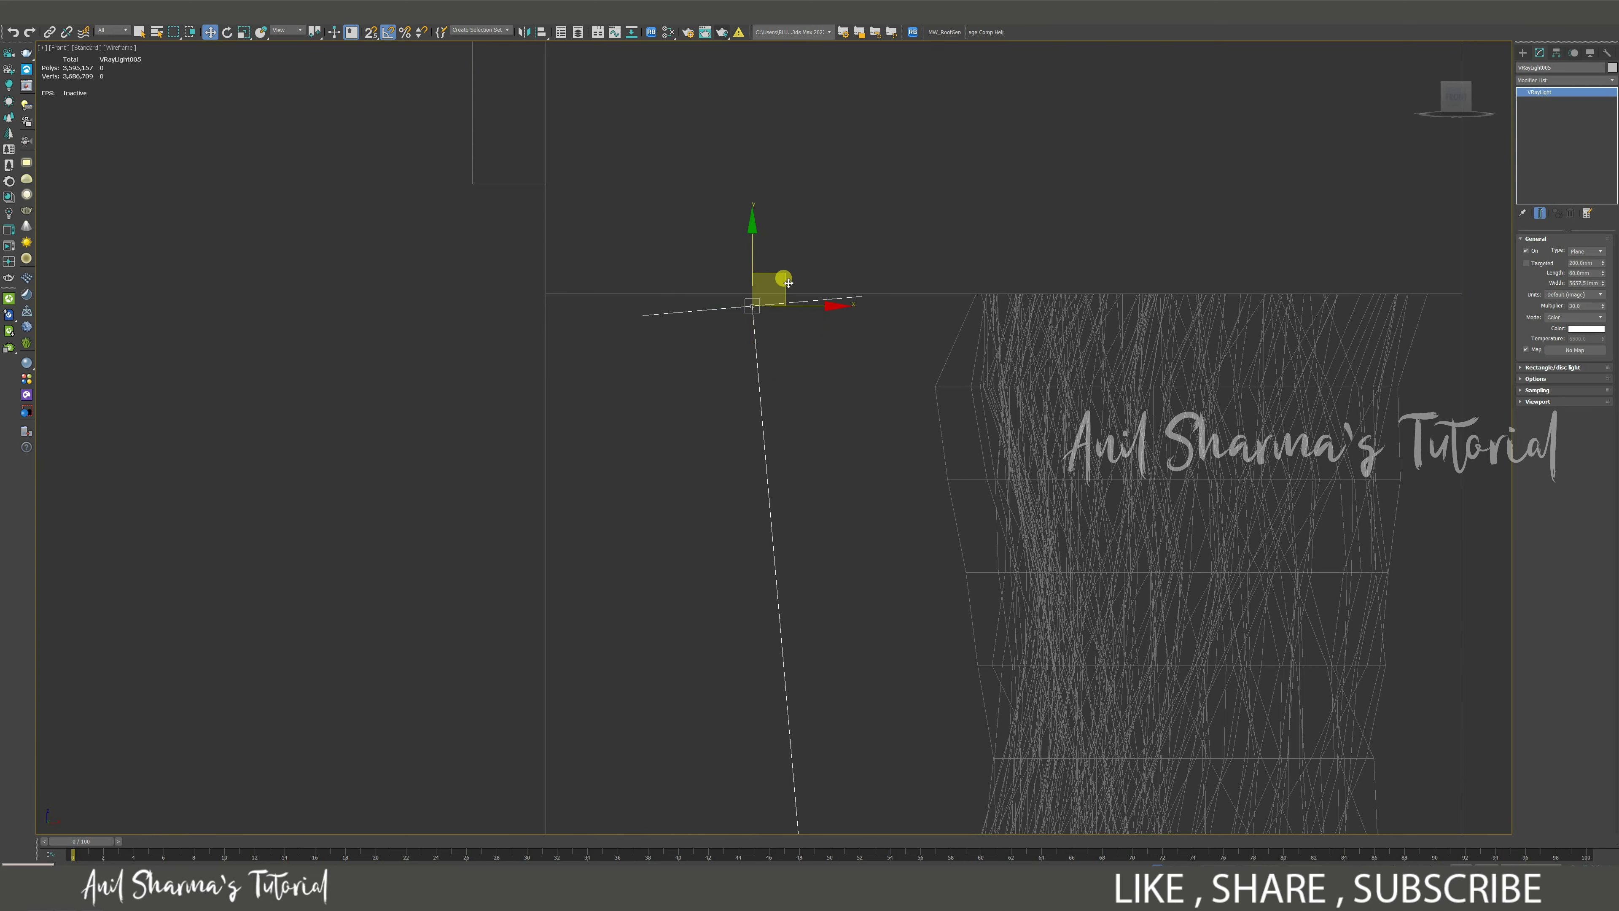
{"action": "key", "text": "p"}
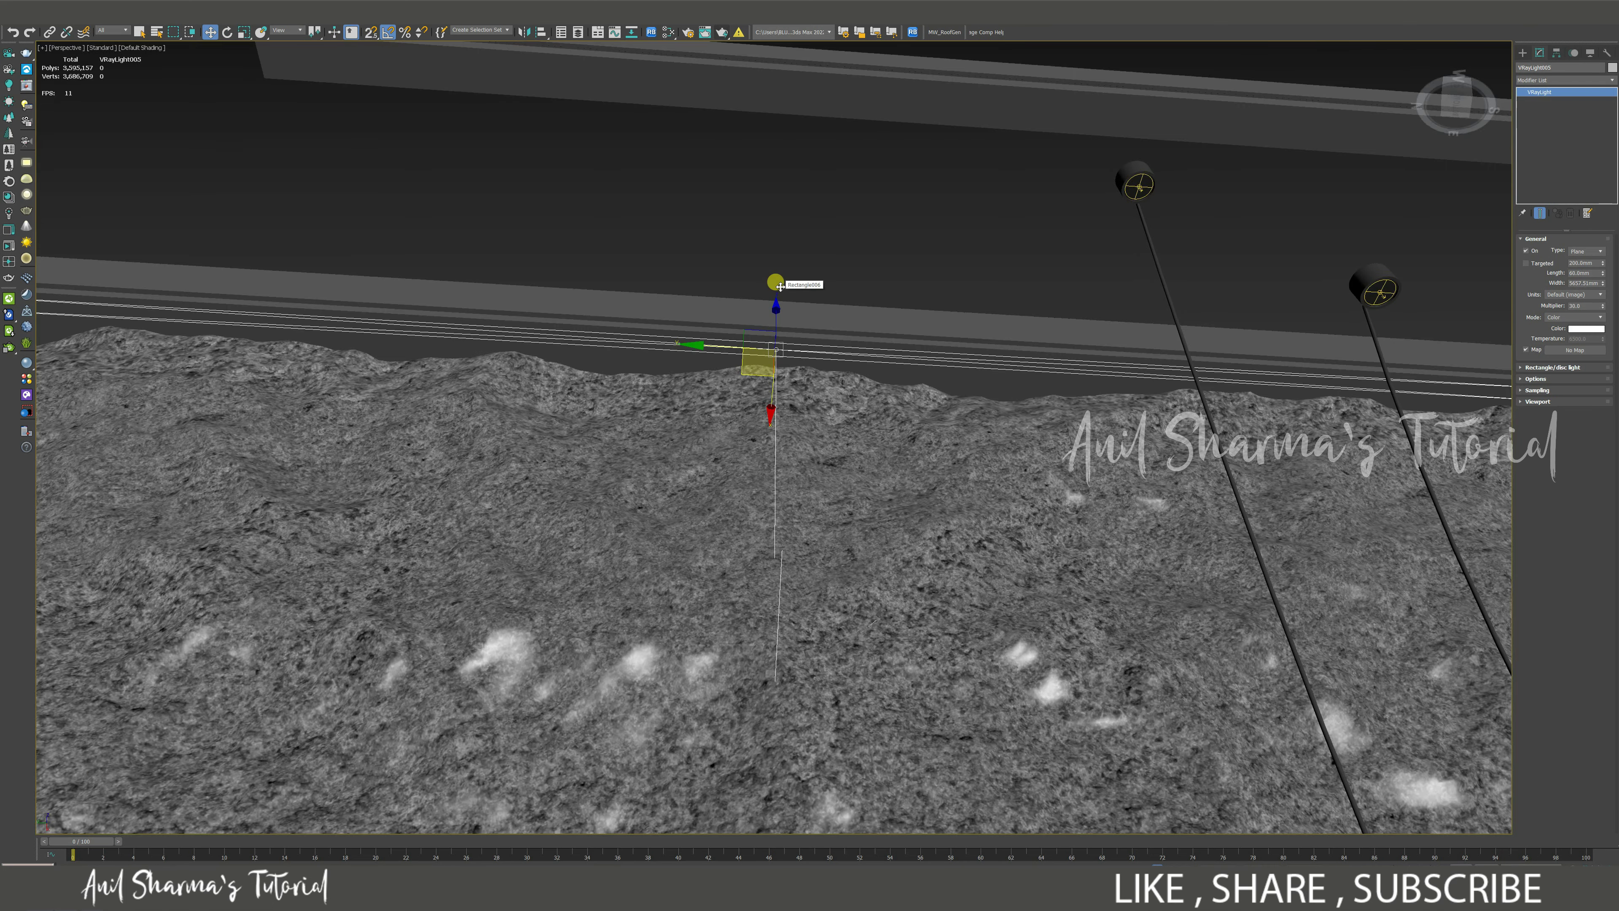
{"action": "scroll", "coordinate": [780, 287], "scroll_direction": "down", "scroll_amount": 6}
{"action": "middle_click_drag", "start_coordinate": [829, 287], "coordinate": [789, 338], "text": "alt"}
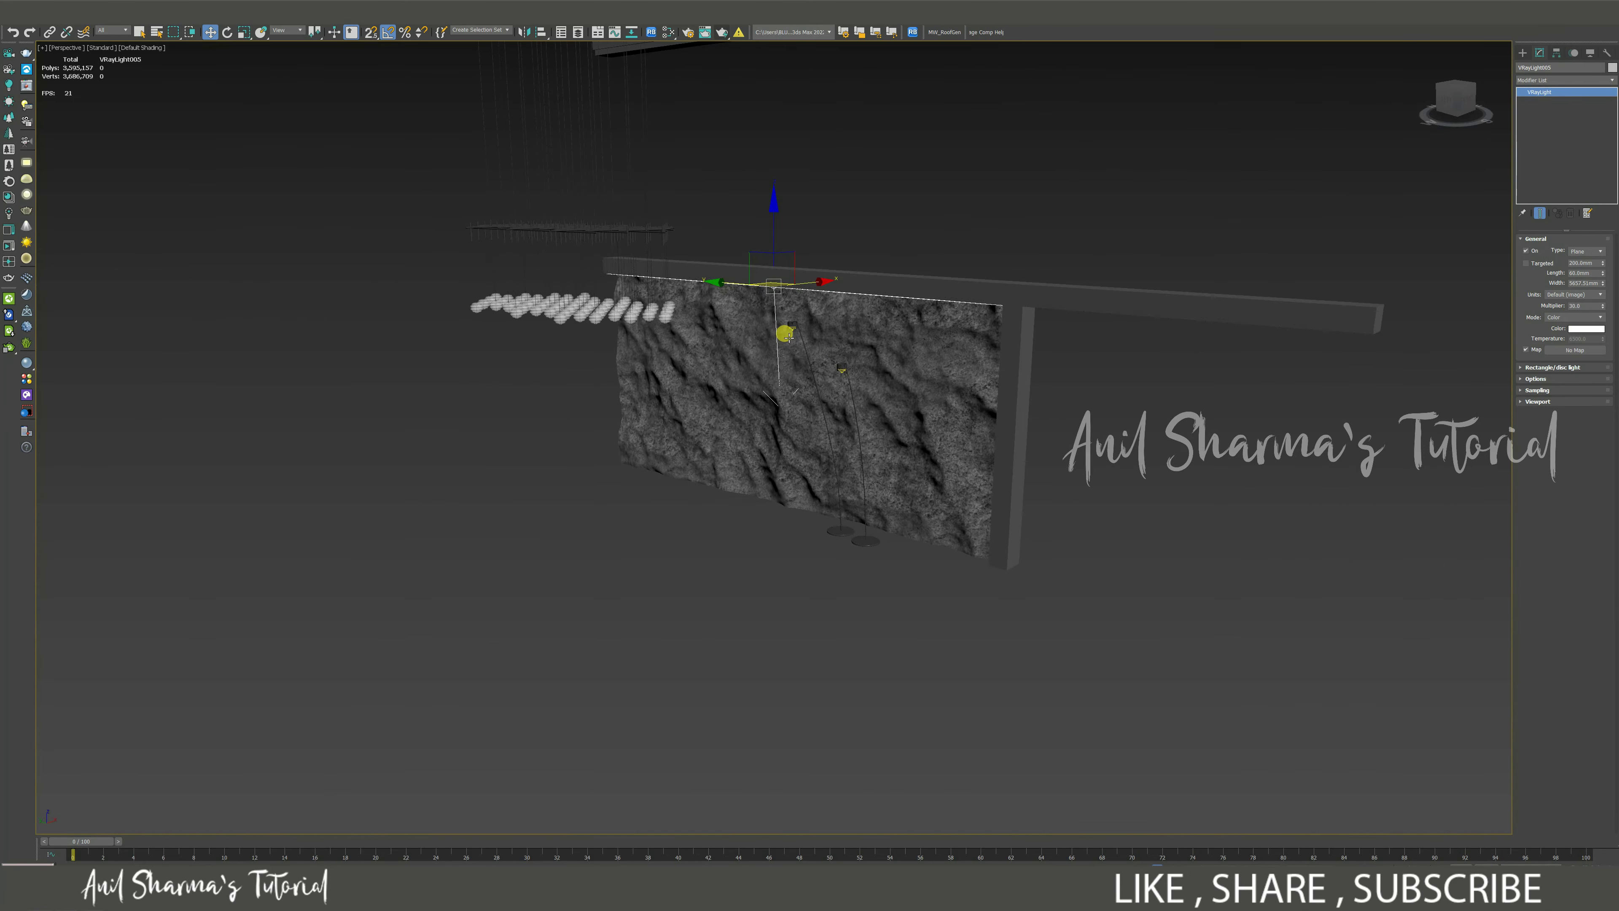
Step: Make the plane light invisible in its options and render the camera view
{"action": "key", "text": "c"}
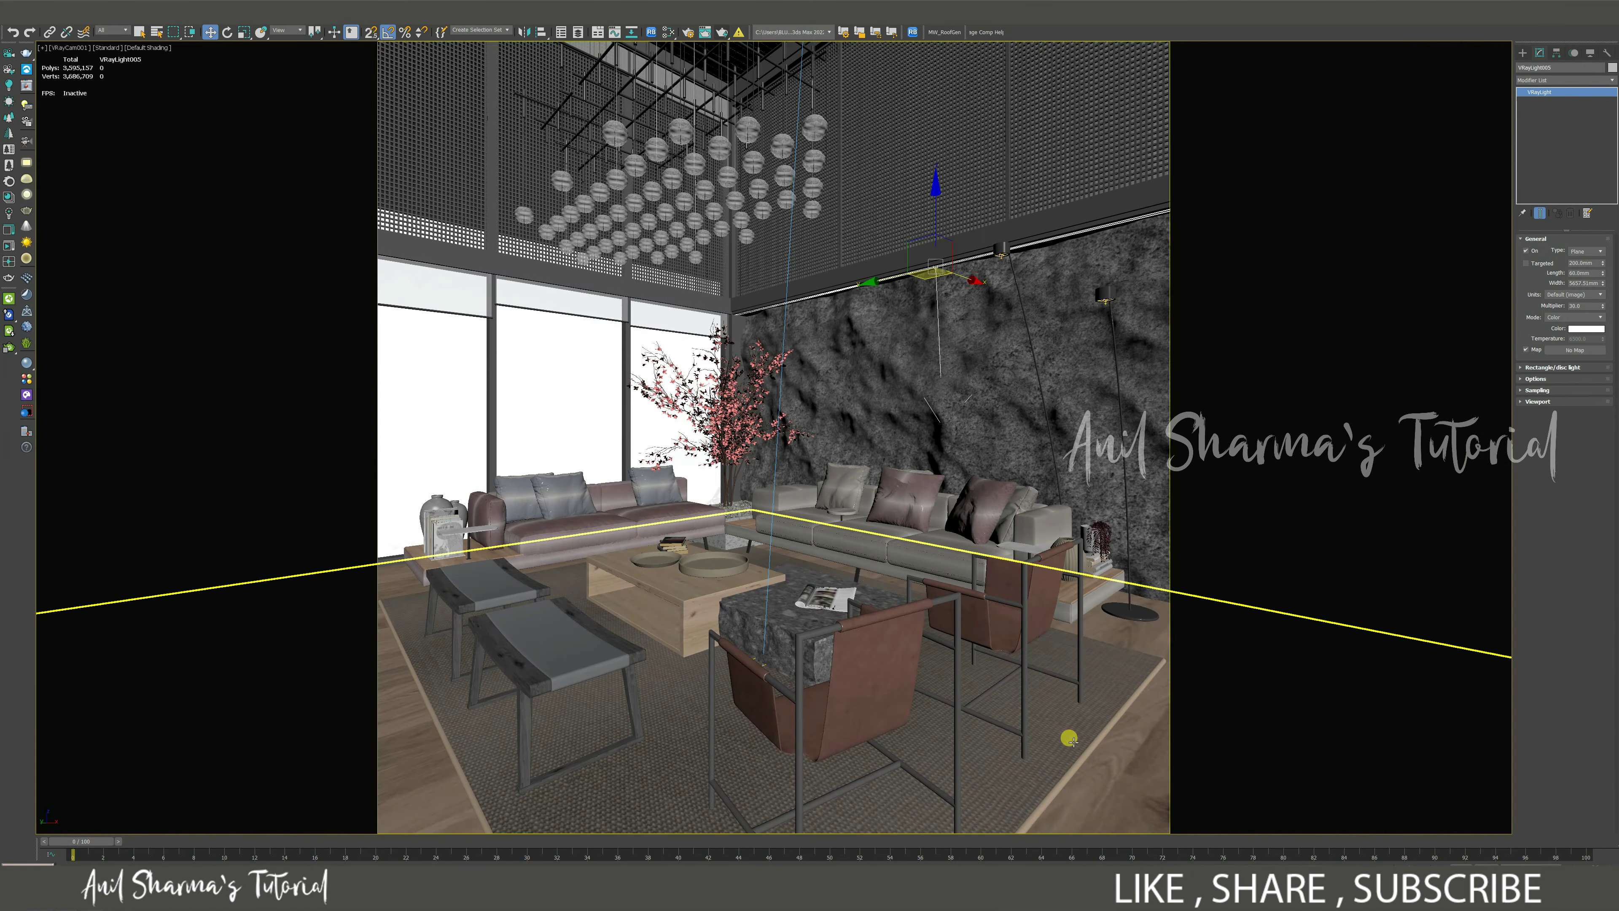
{"action": "left_click", "coordinate": [1537, 379]}
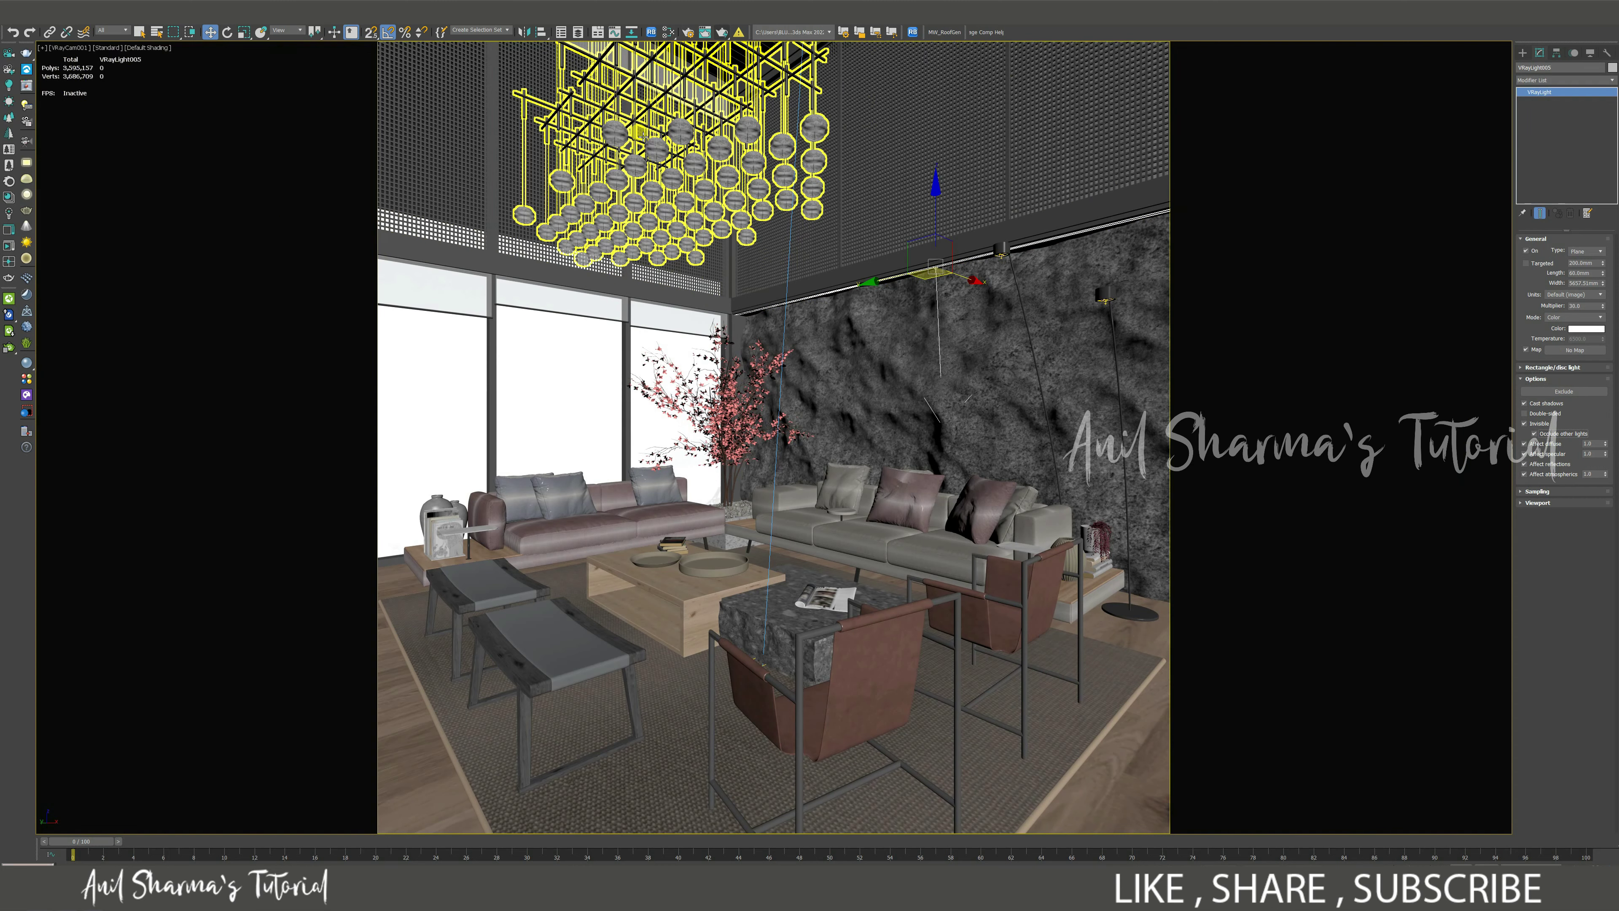
{"action": "left_click", "coordinate": [723, 33]}
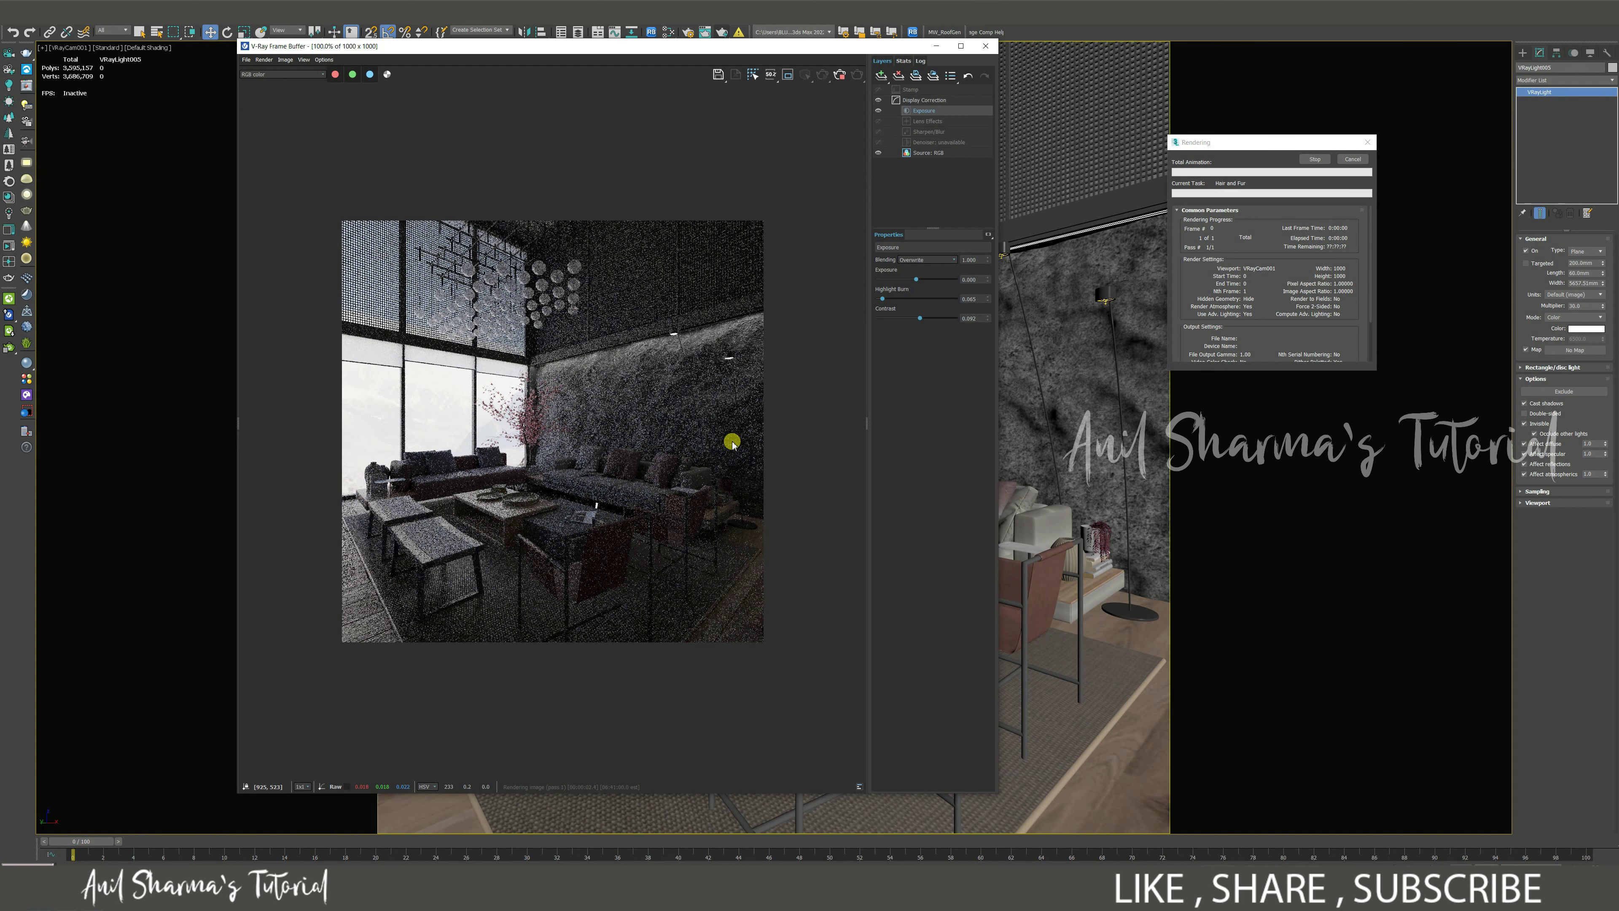
{"action": "left_click_drag", "start_coordinate": [795, 46], "coordinate": [673, 56]}
Step: Set the plane light's units to Radiant power (W) and its mode to Temperature with a warm value
{"action": "left_click", "coordinate": [1578, 295]}
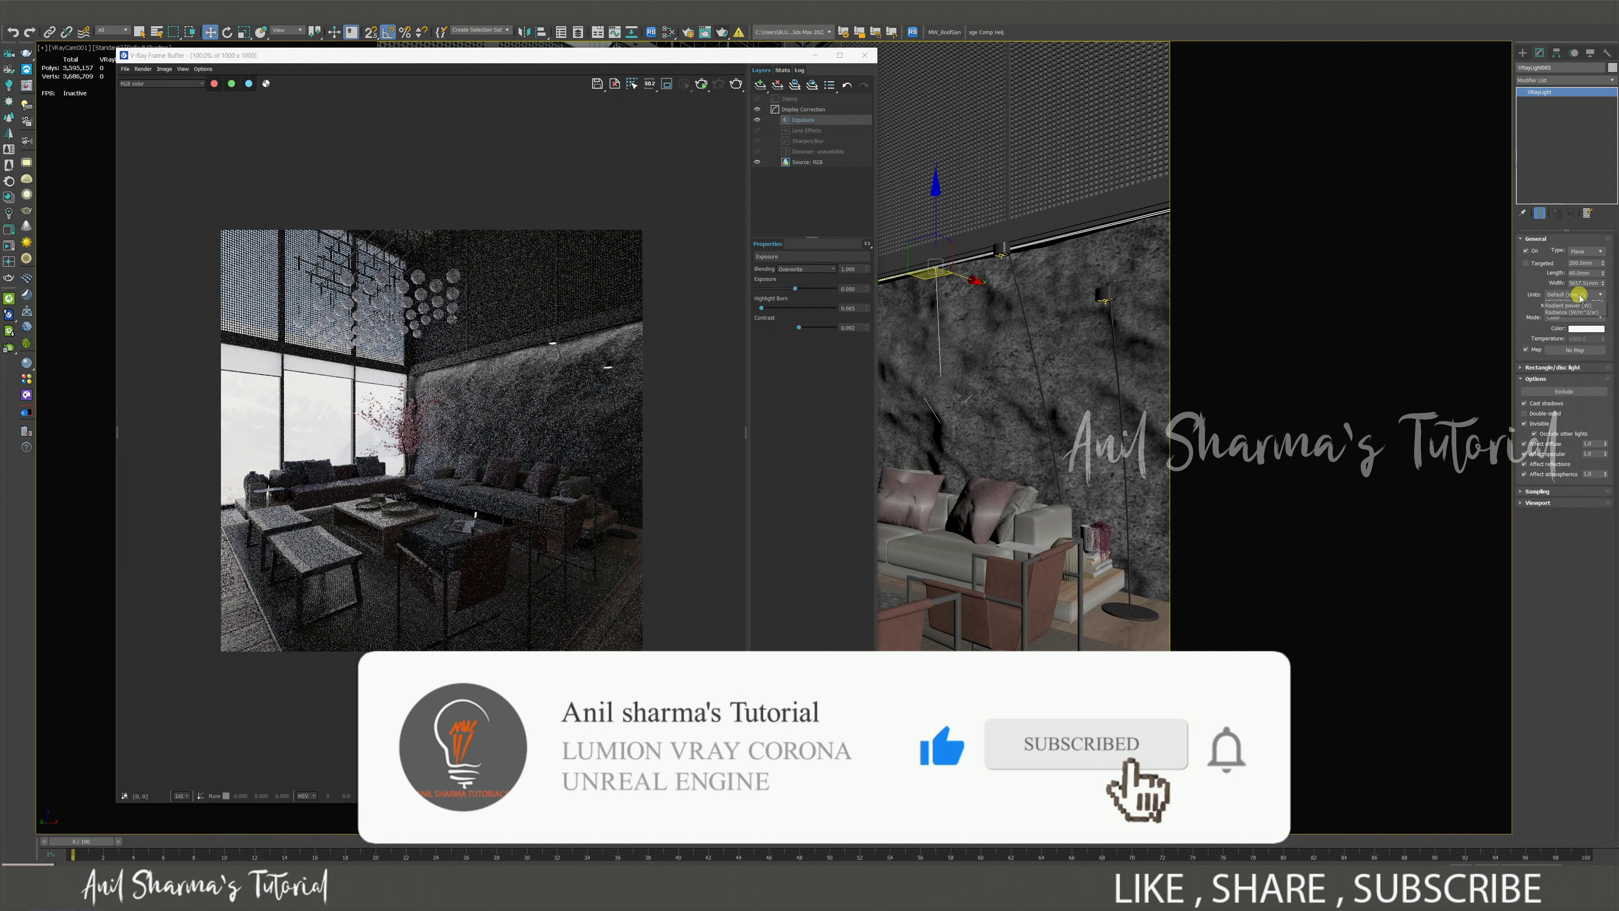
{"action": "left_click", "coordinate": [1579, 295]}
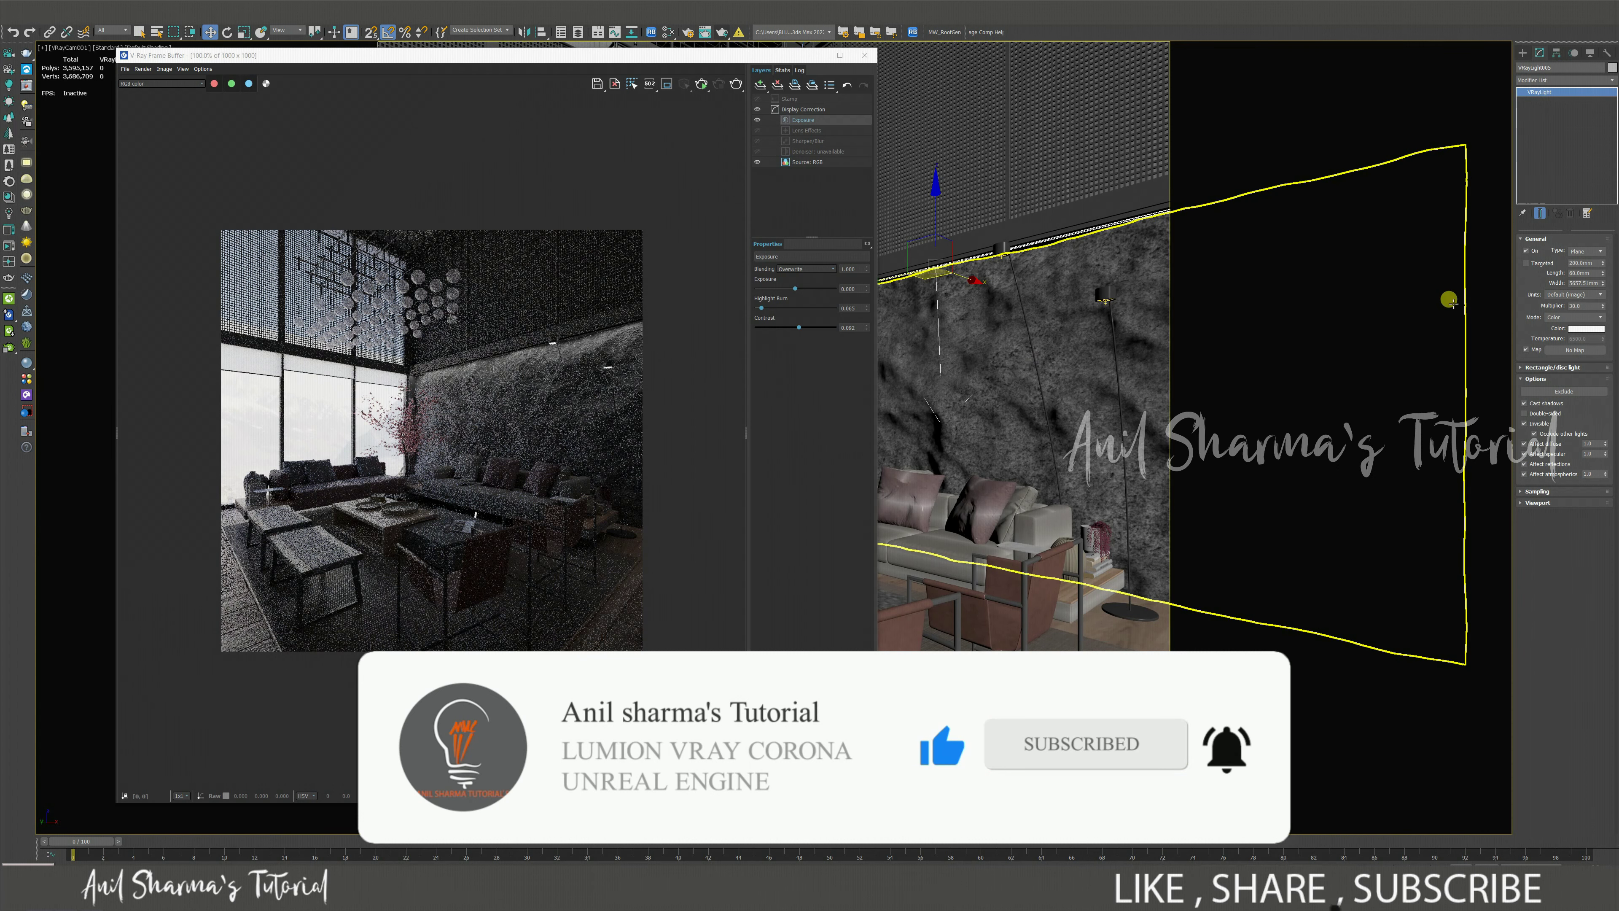
{"action": "left_click", "coordinate": [1568, 294]}
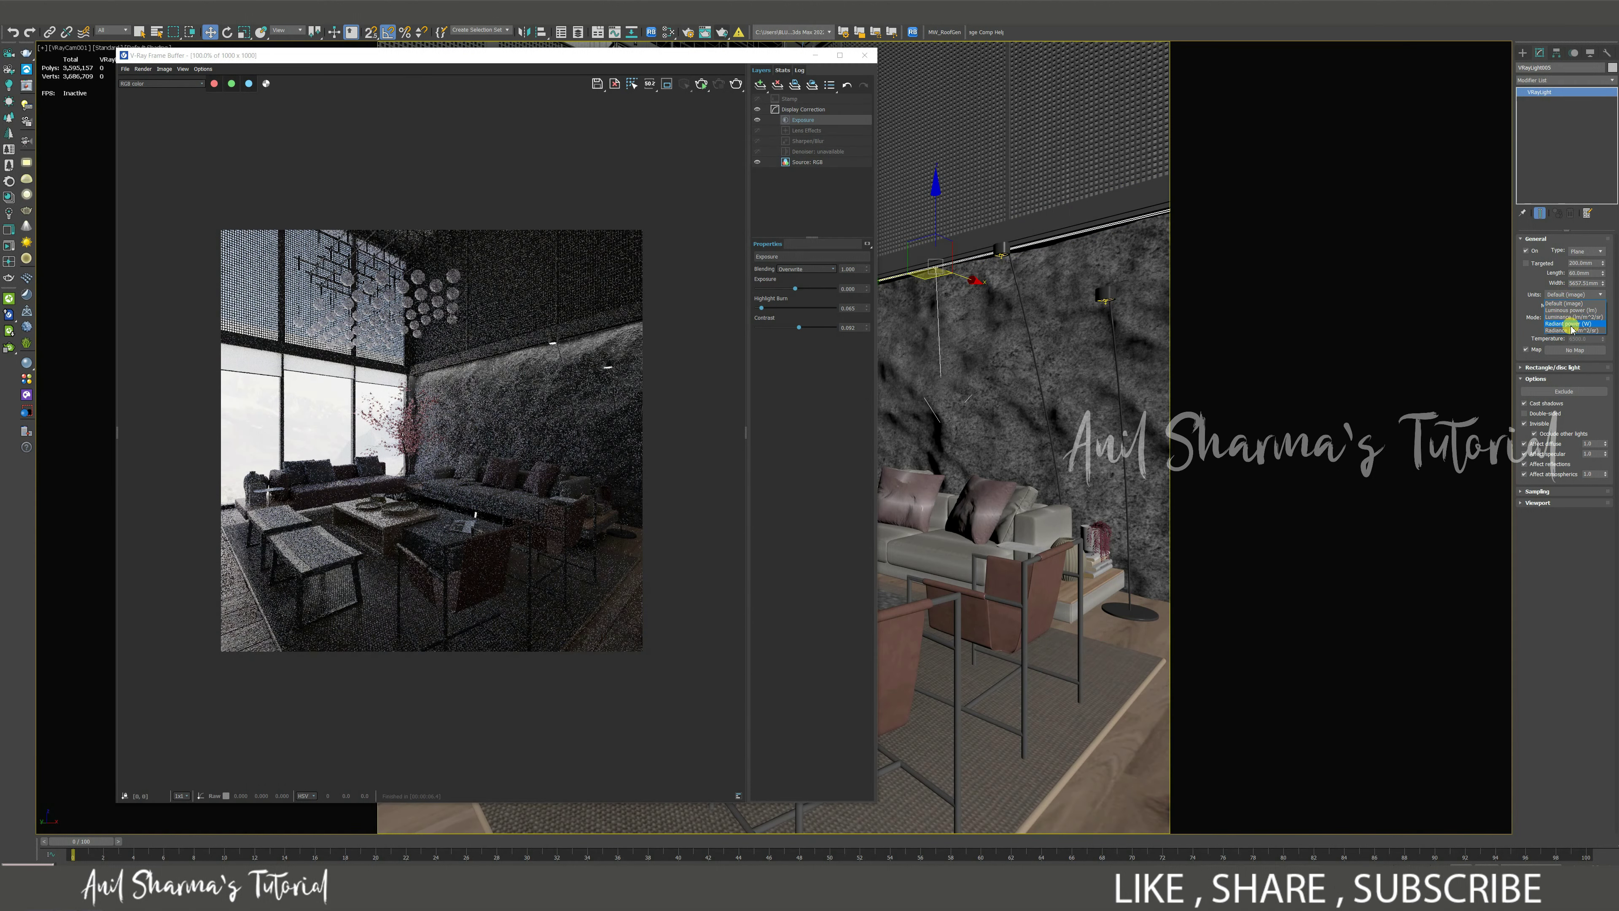
{"action": "left_click", "coordinate": [1572, 325]}
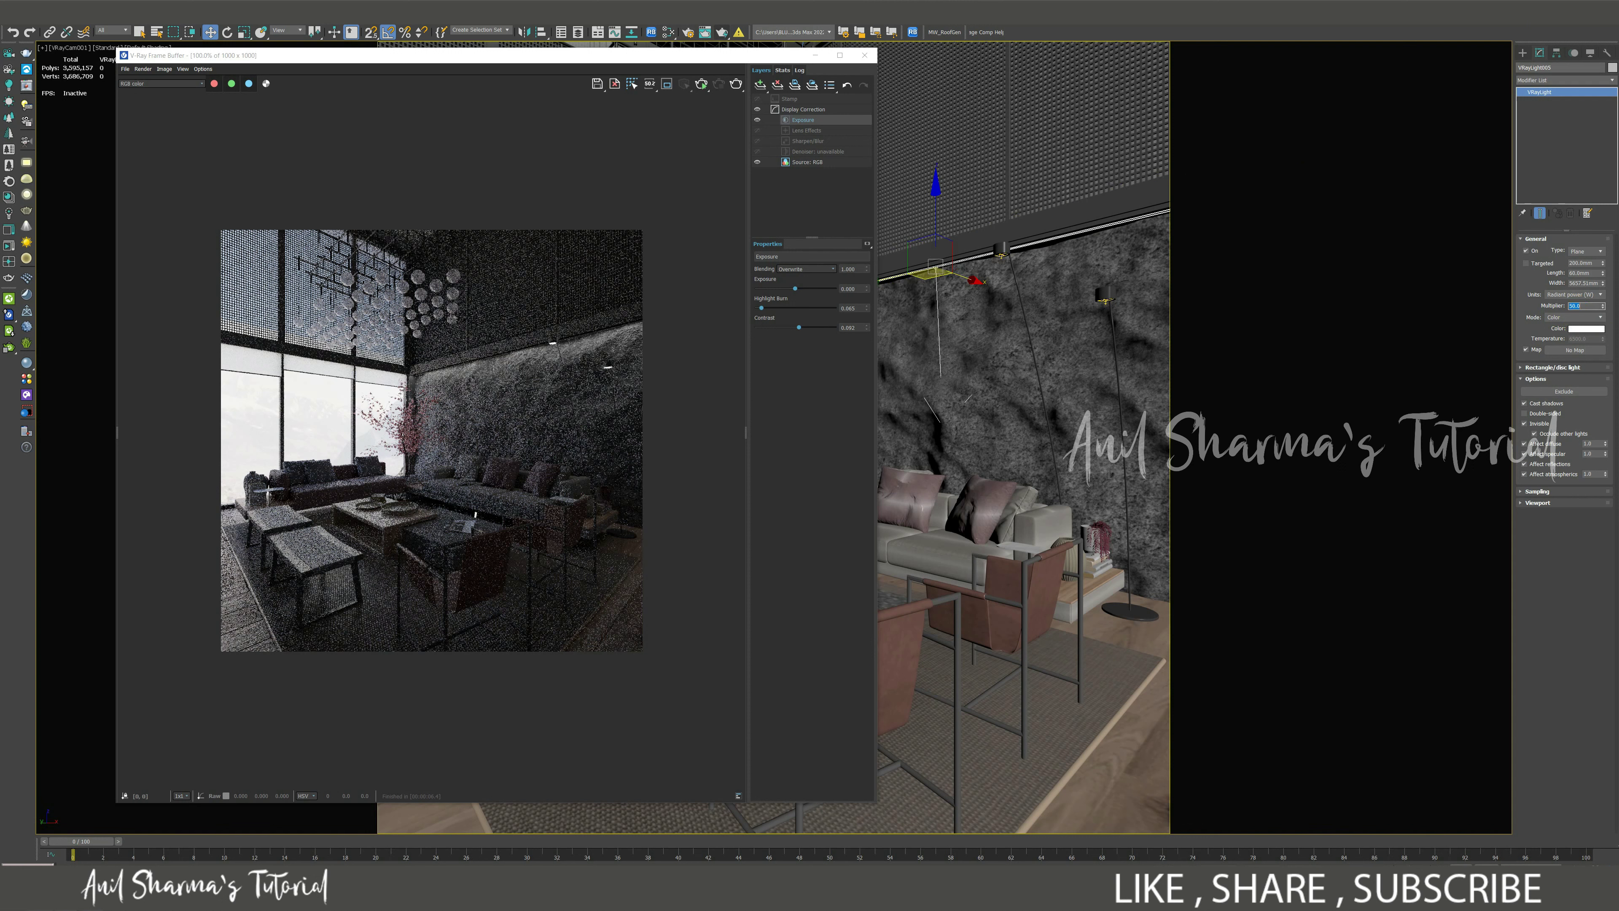
{"action": "left_click", "coordinate": [1578, 317]}
{"action": "left_click", "coordinate": [1585, 338]}
Step: Start an interactive render of the camera view and move the frame buffer clear of the stone wall
{"action": "left_click", "coordinate": [529, 432]}
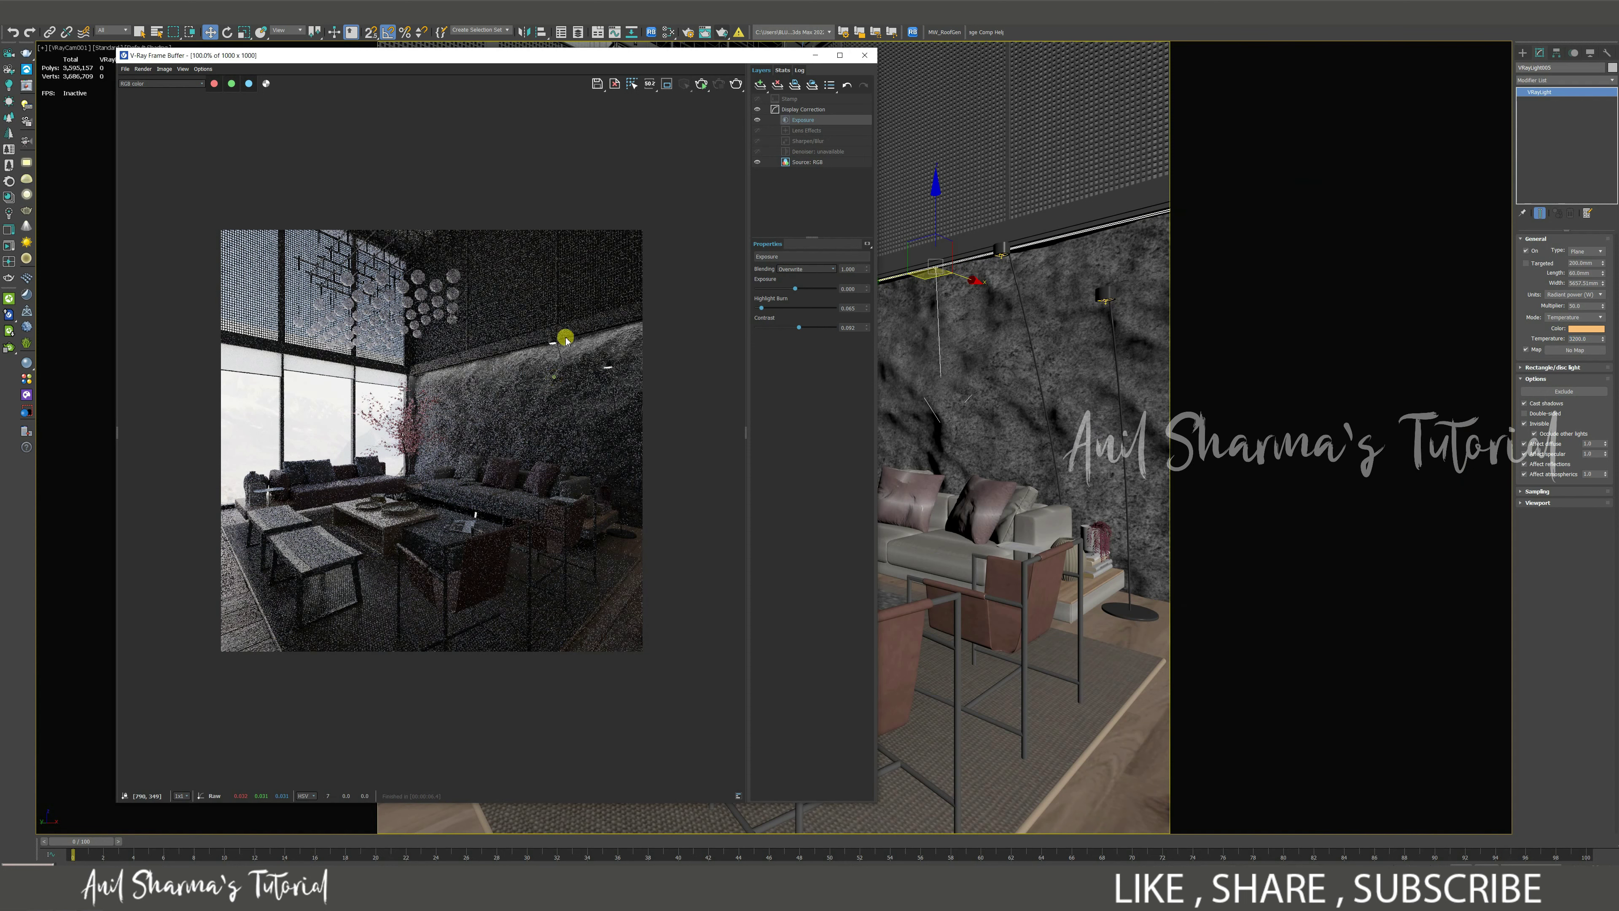
{"action": "left_click", "coordinate": [697, 87]}
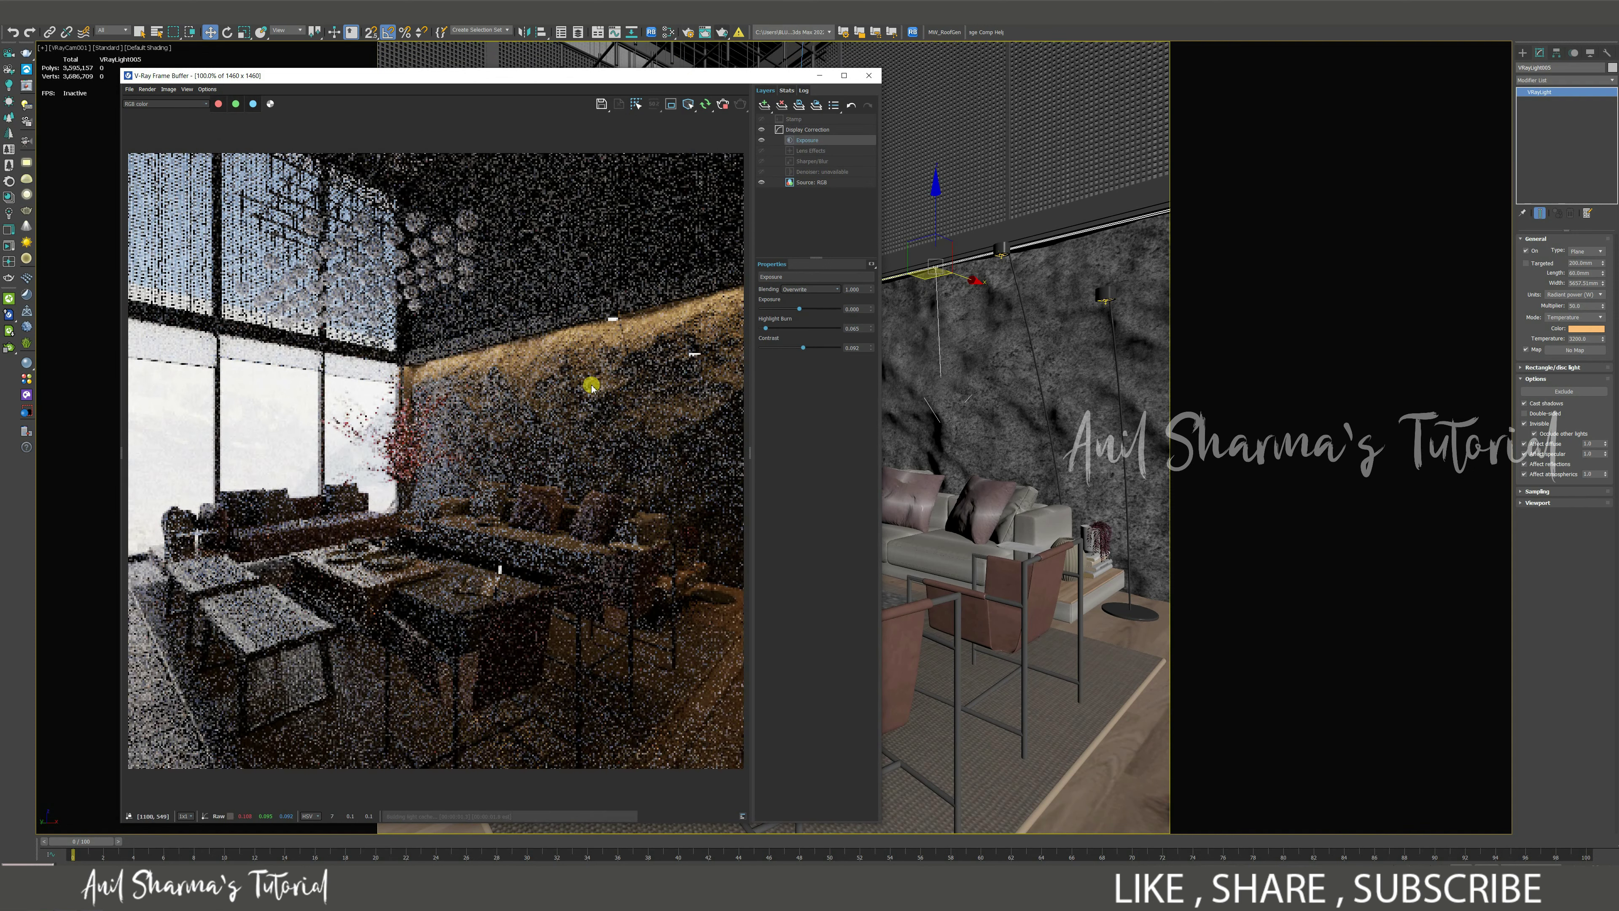
{"action": "left_click_drag", "start_coordinate": [663, 78], "coordinate": [606, 79]}
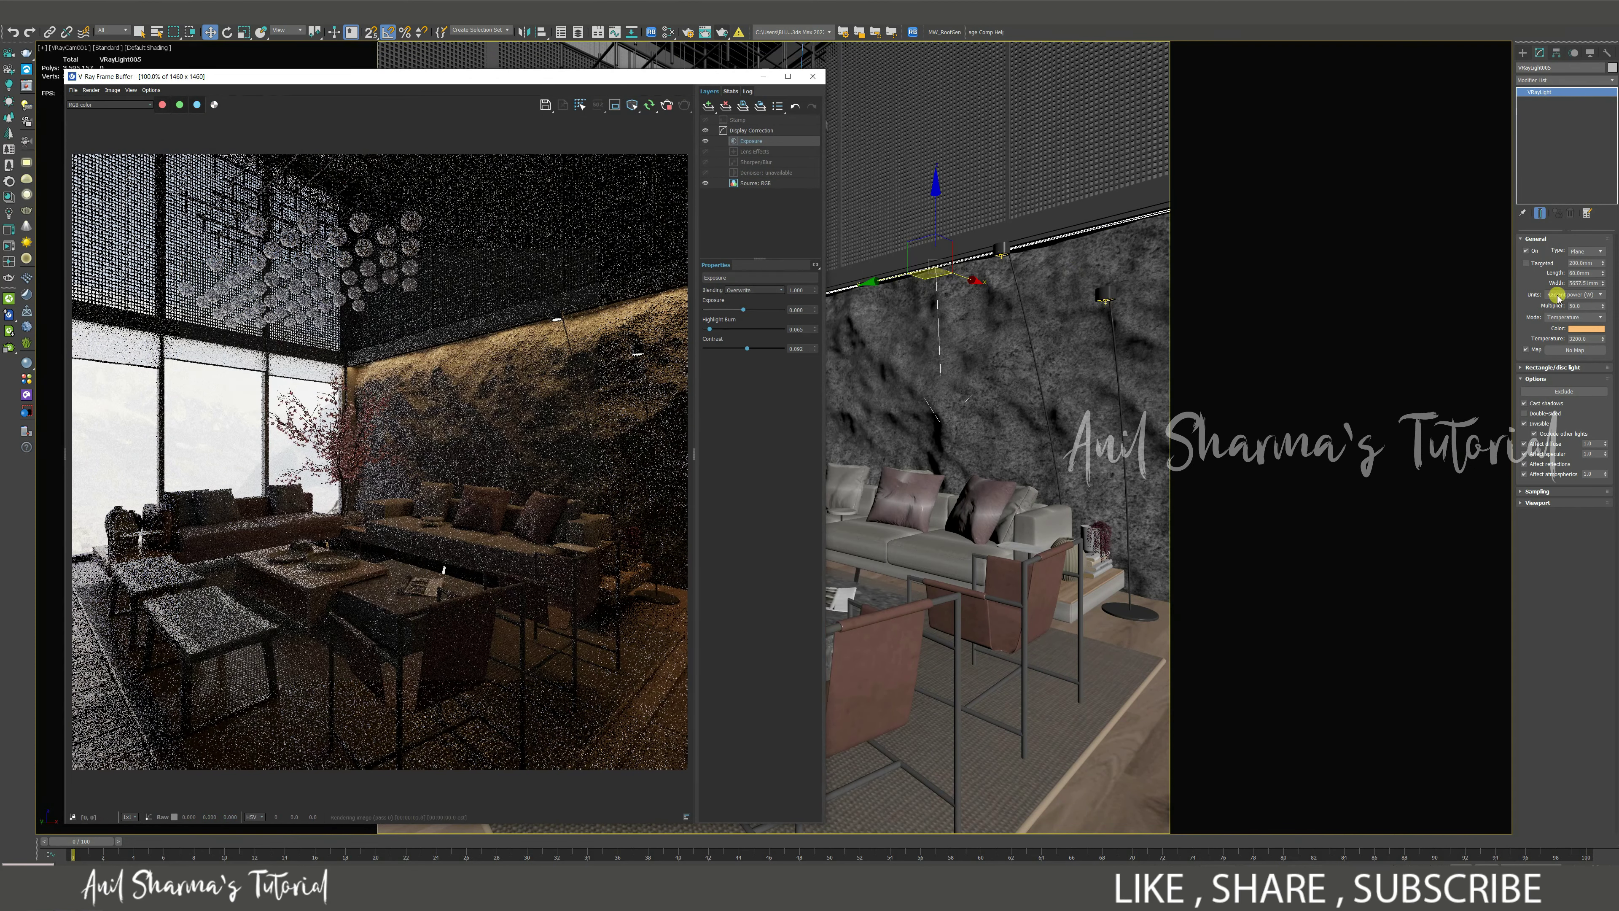
Step: Try multipliers of 20 and 30 on the plane light, and settle on 15
{"action": "left_click", "coordinate": [1591, 305]}
{"action": "type", "text": "2"}
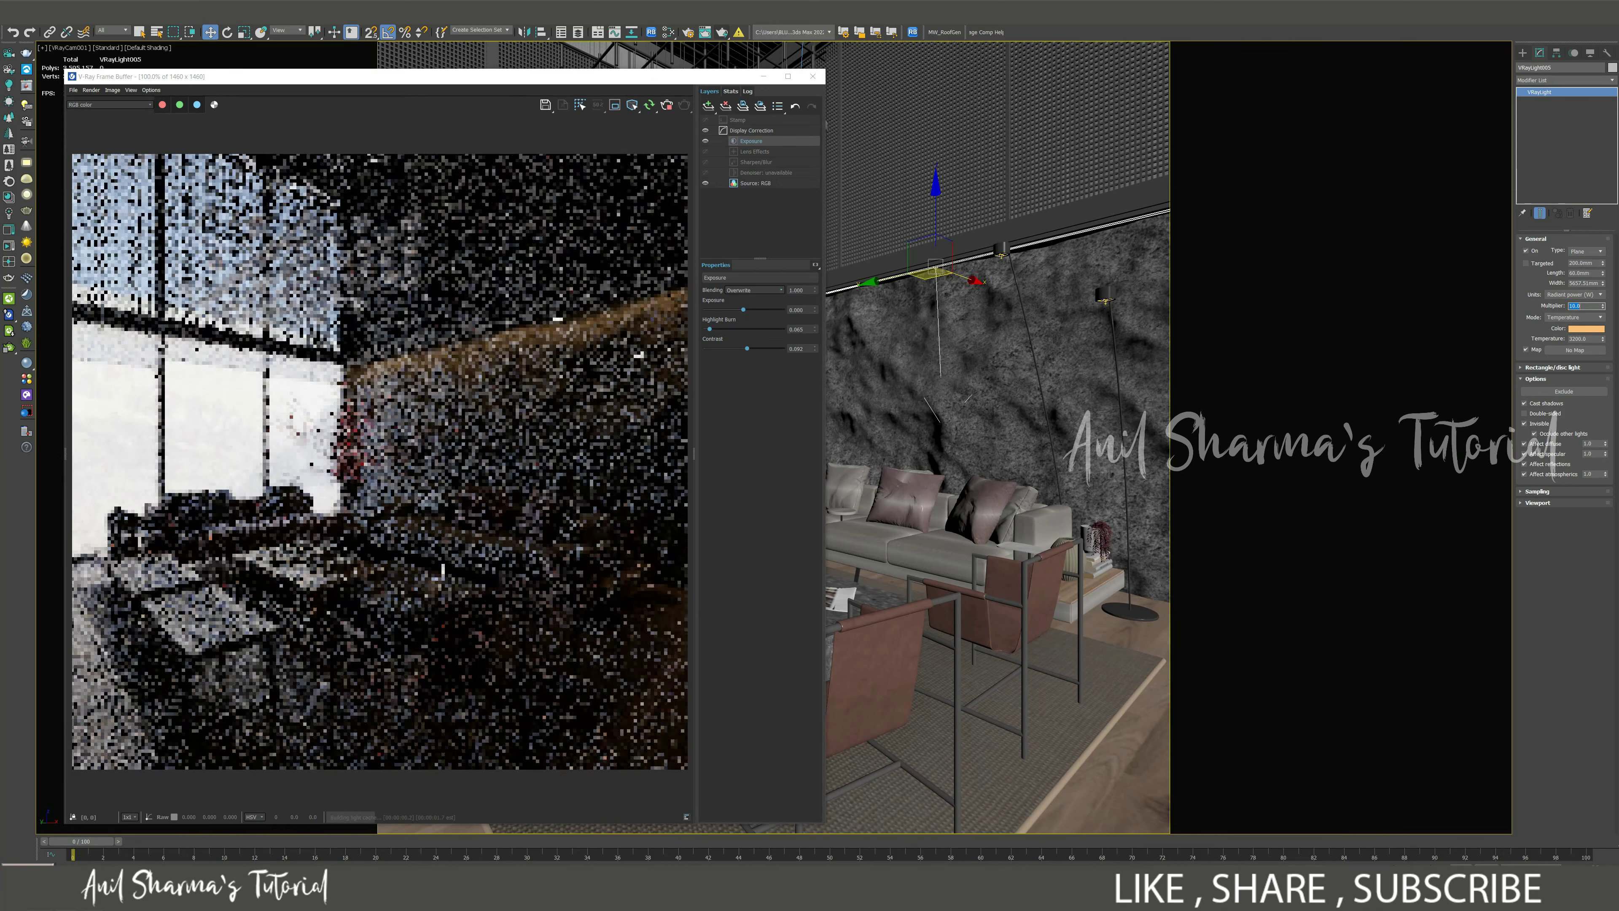
{"action": "type", "text": "0"}
{"action": "key", "text": "Return"}
{"action": "type", "text": "30"}
{"action": "key", "text": "Return"}
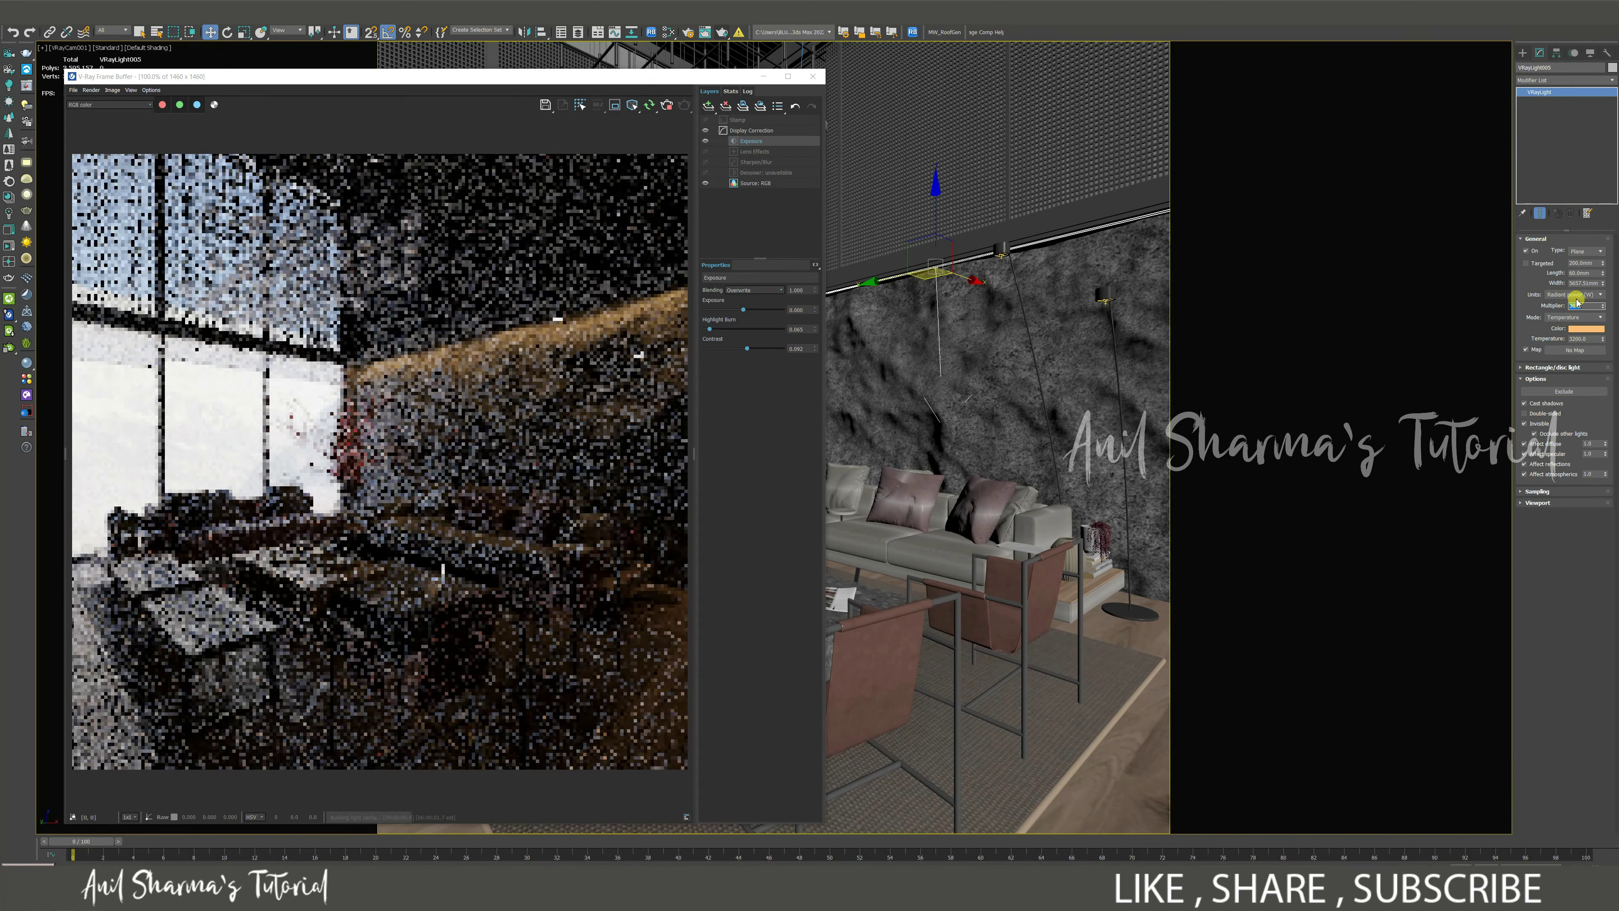
{"action": "type", "text": "15.0"}
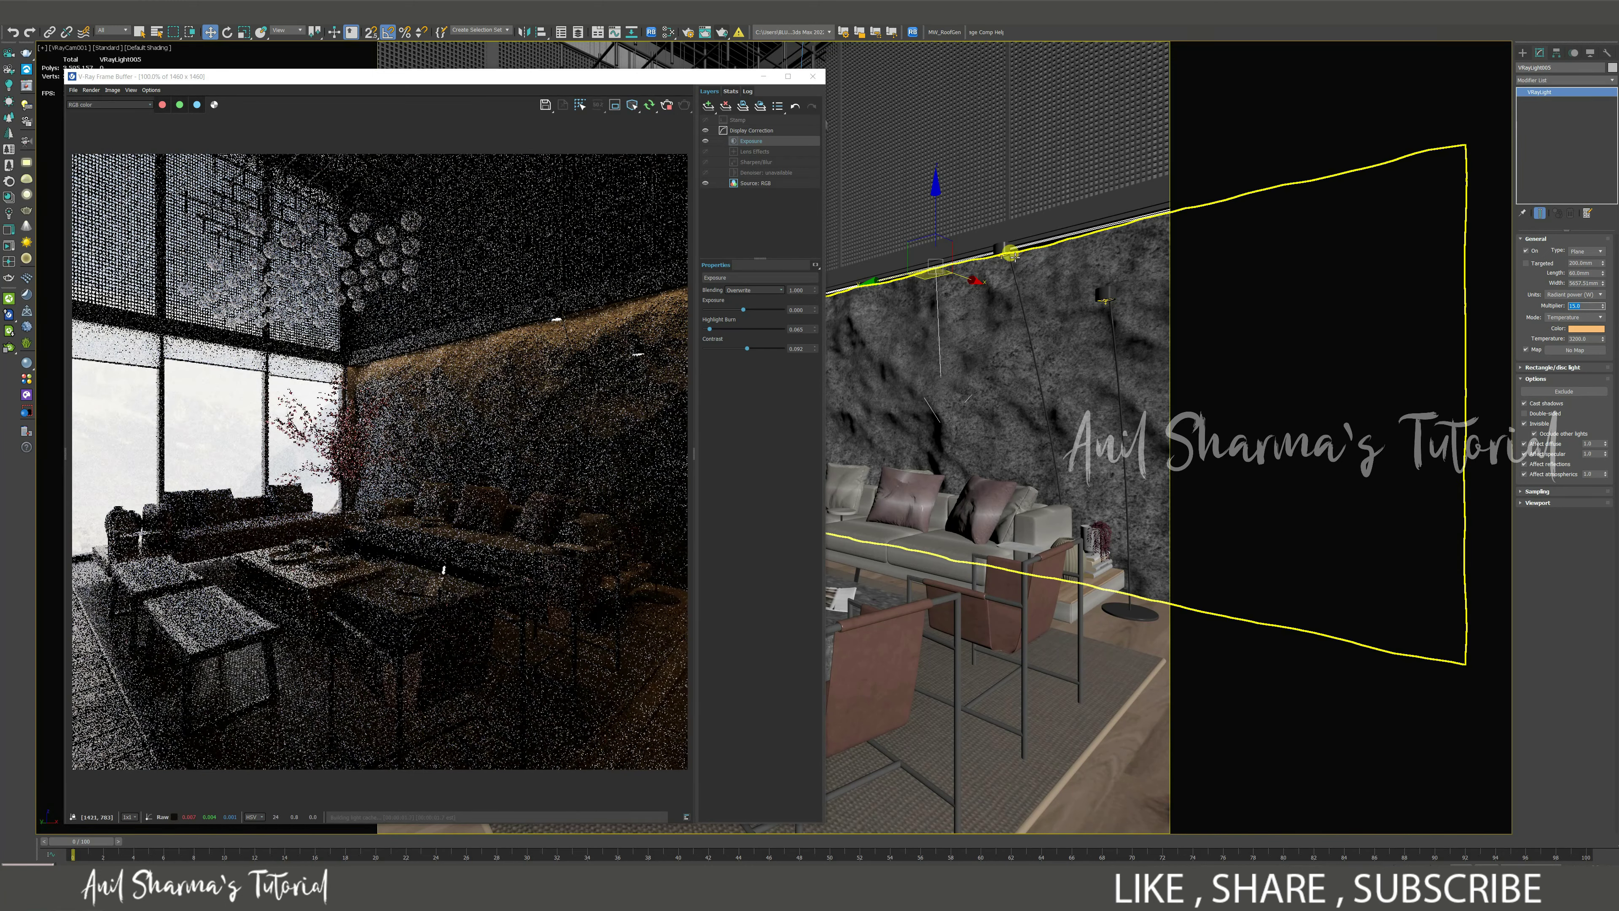
Step: Restrict selection to lights and set the farther floor lamp's disc light to Radiant power (W) units
{"action": "left_click", "coordinate": [998, 257]}
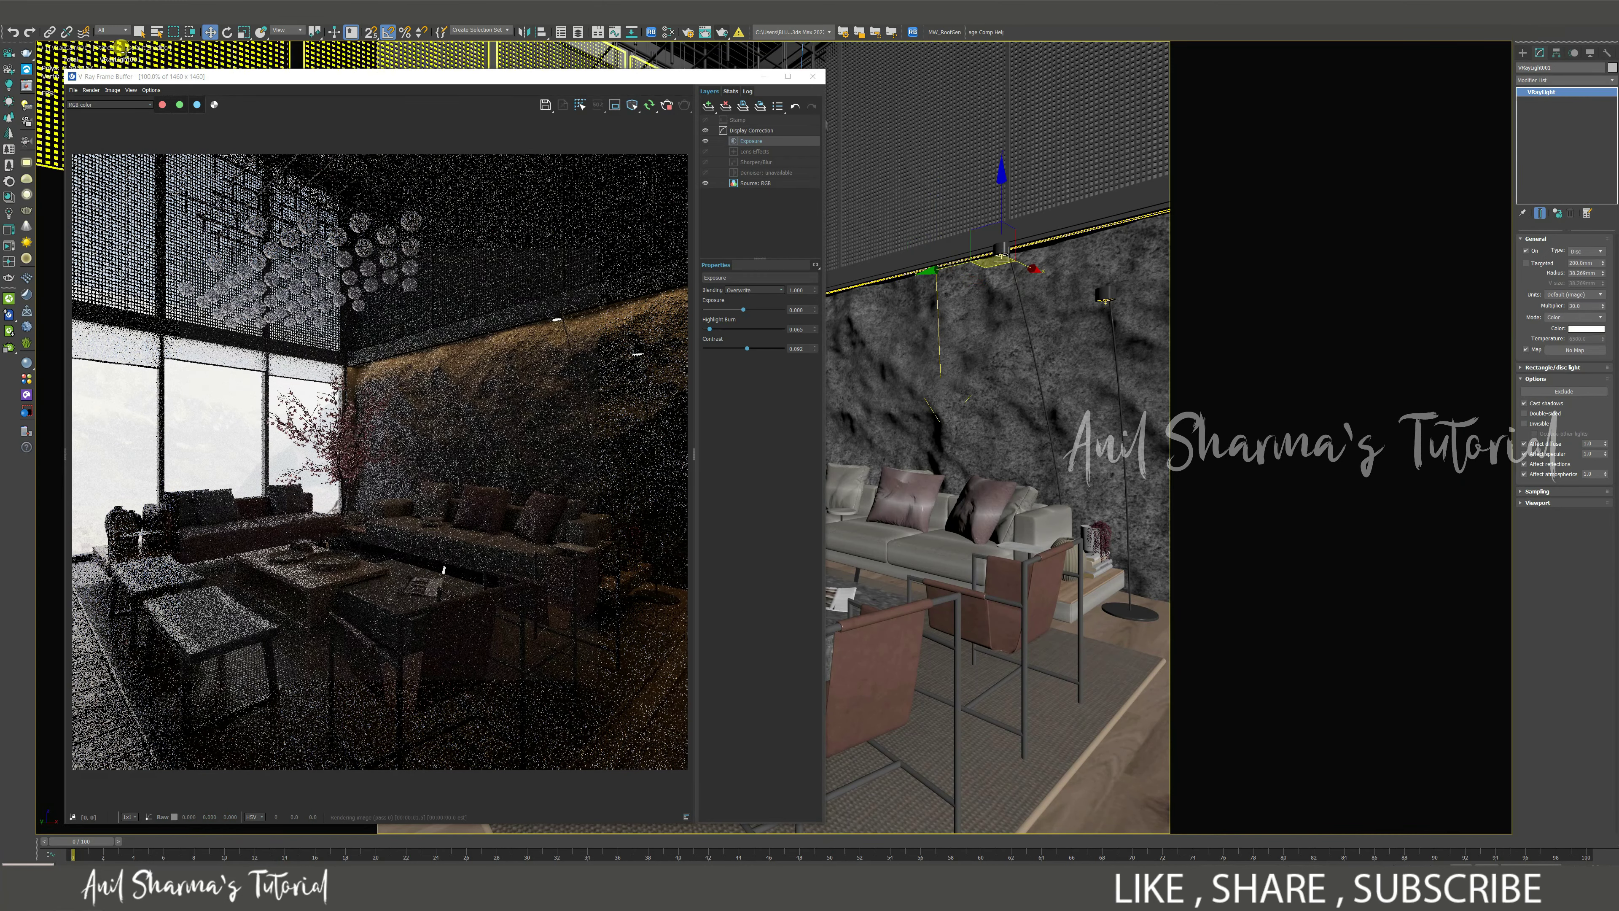
{"action": "left_click", "coordinate": [110, 30]}
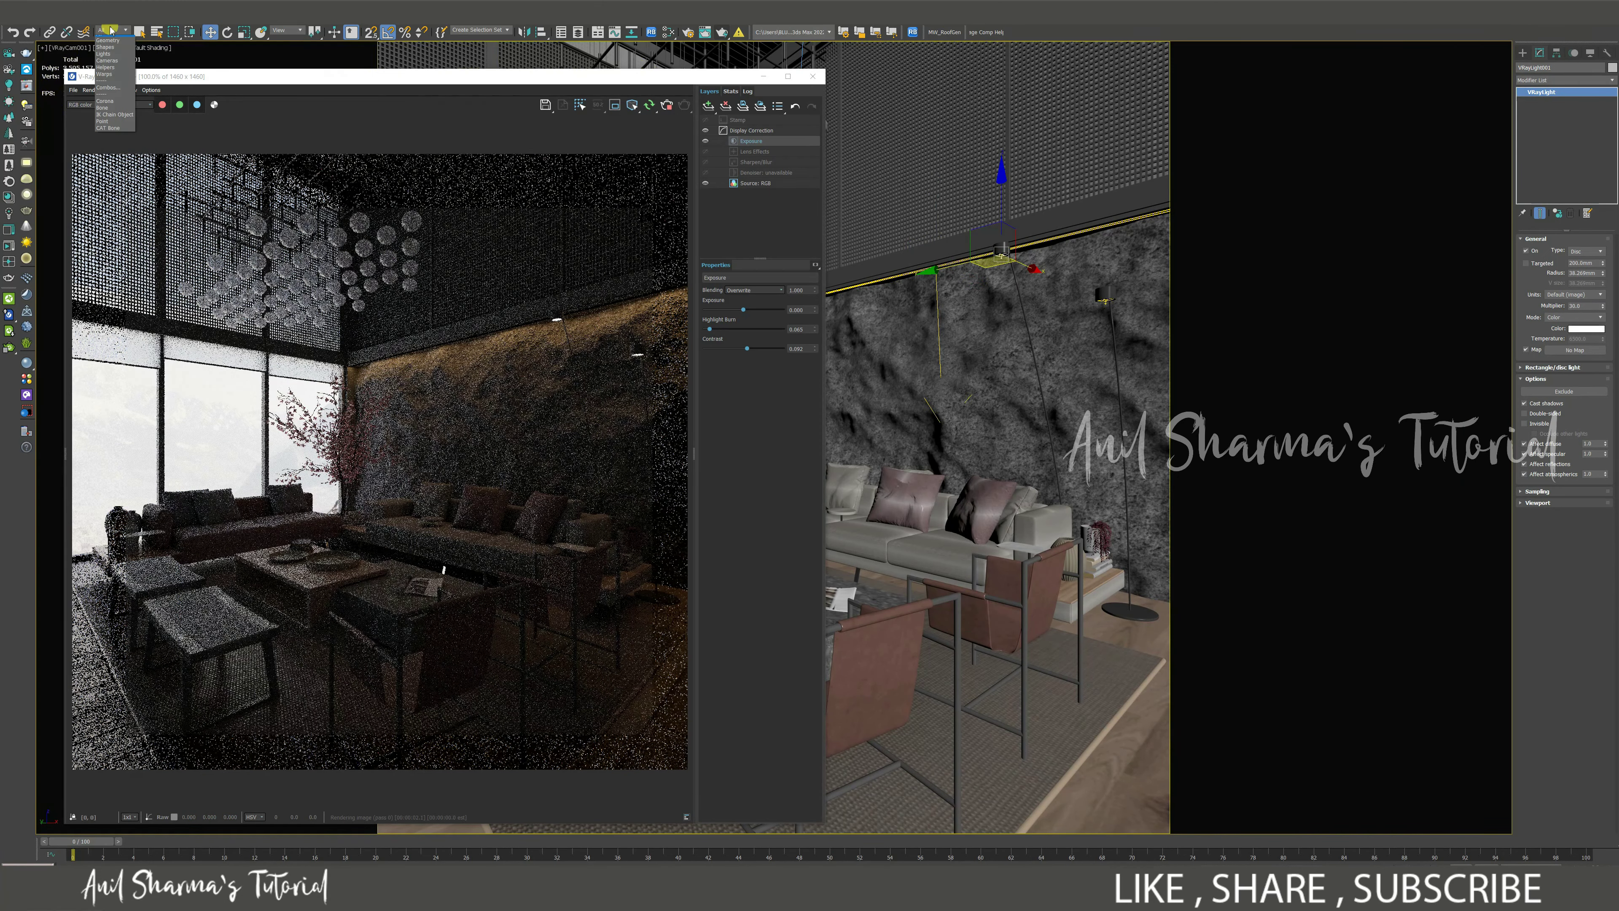
{"action": "left_click", "coordinate": [103, 53]}
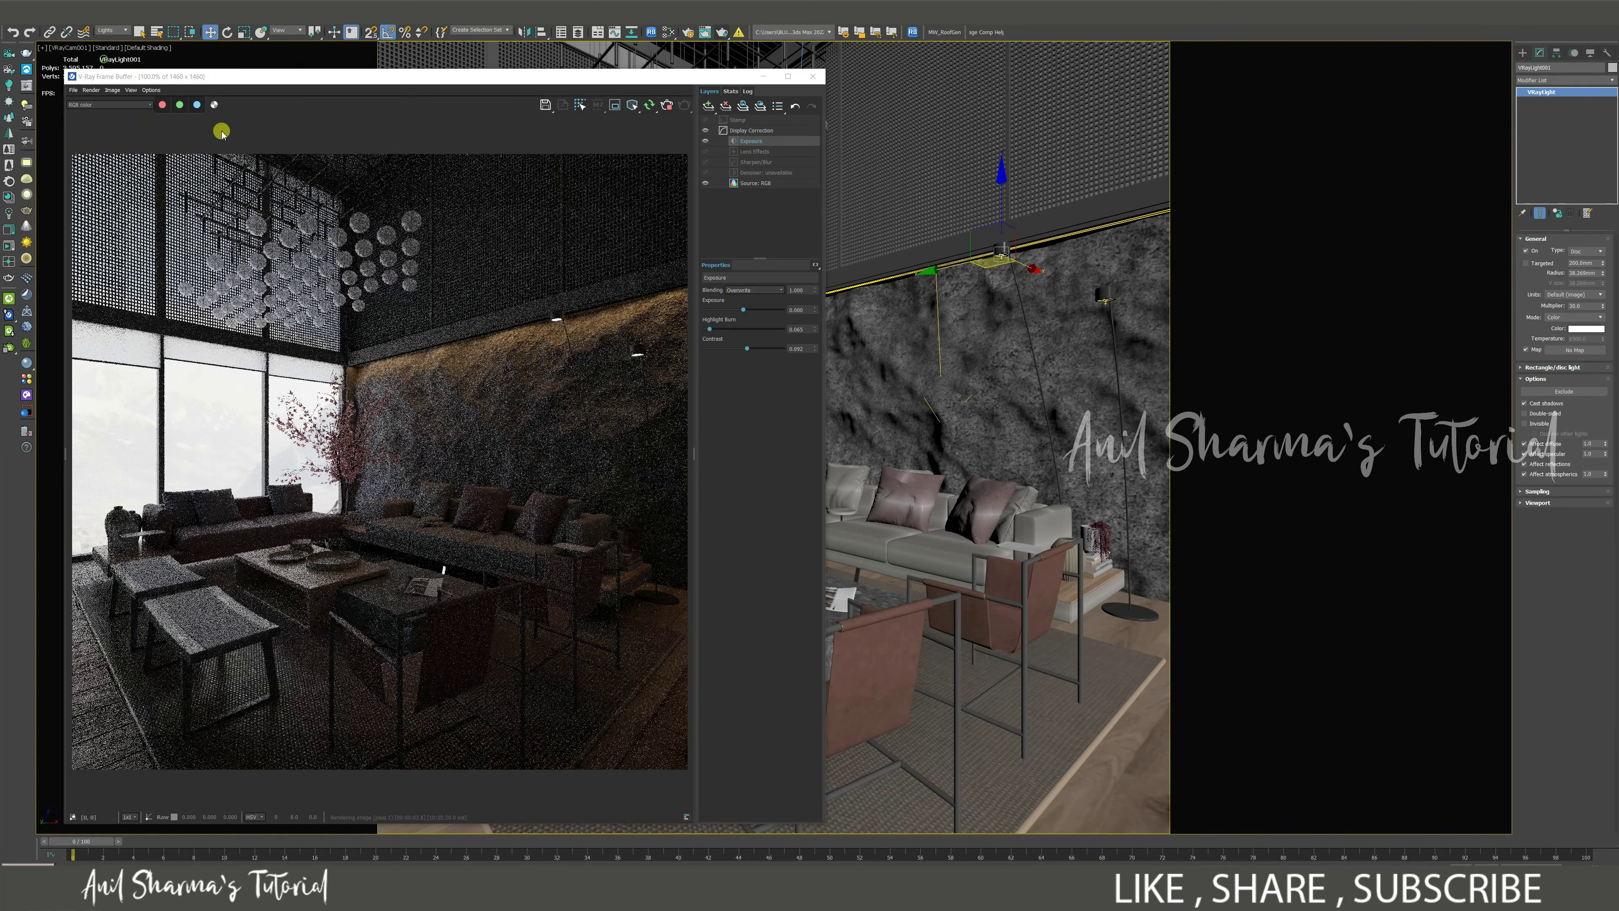
{"action": "left_click", "coordinate": [1584, 294]}
{"action": "left_click", "coordinate": [1572, 324]}
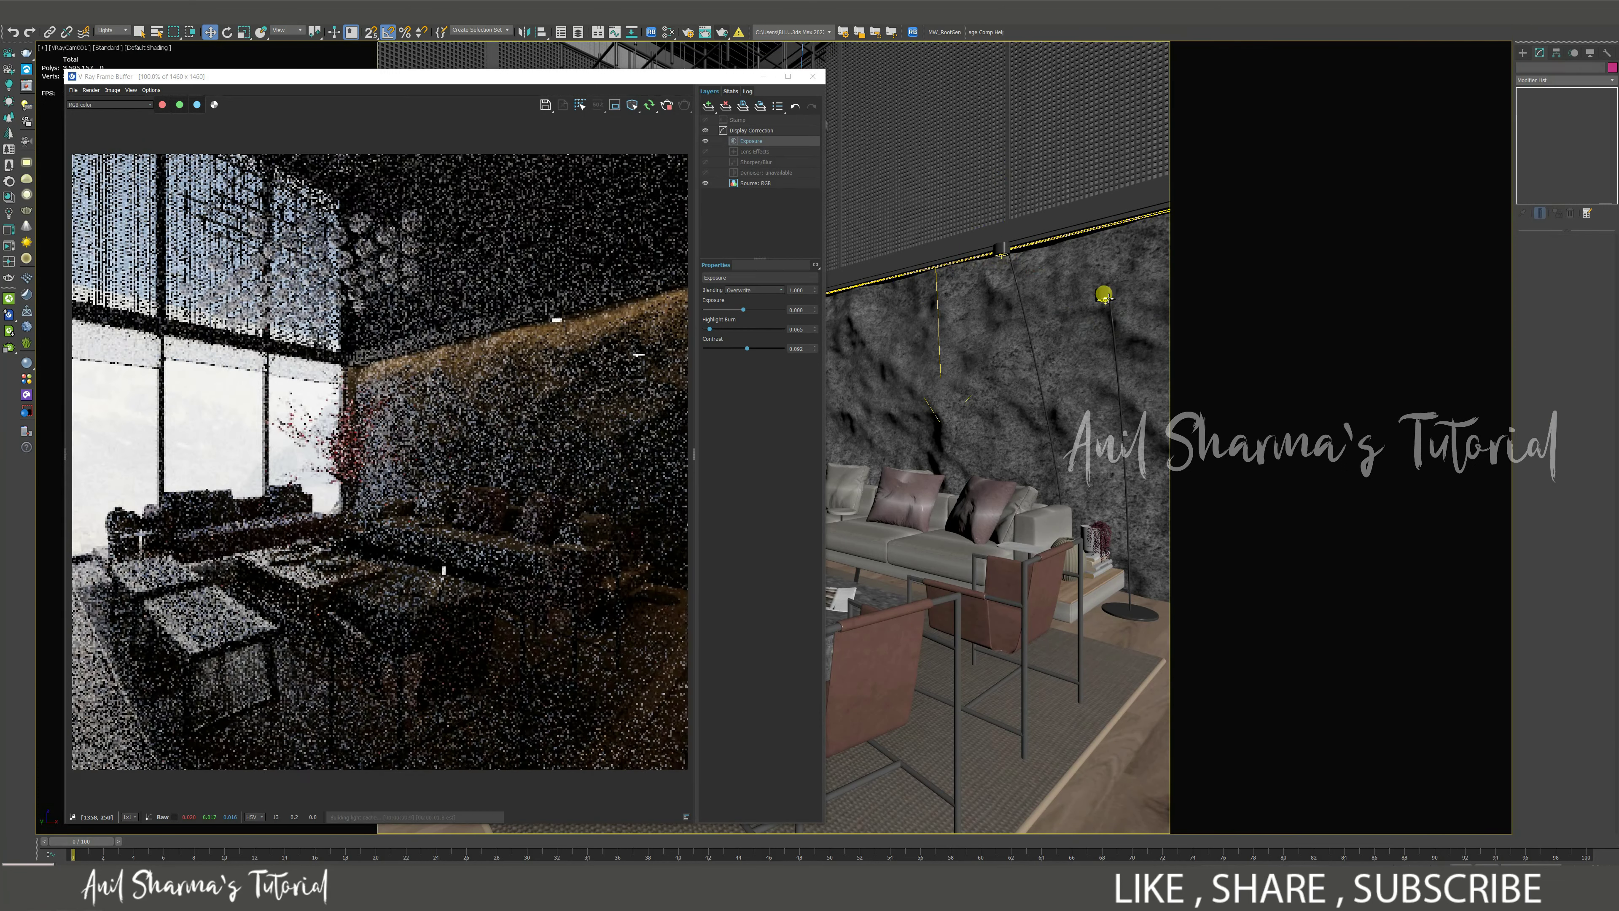
Step: Set the nearer floor lamp's disc light to a multiplier of 3 and make it invisible
{"action": "left_click", "coordinate": [1104, 297]}
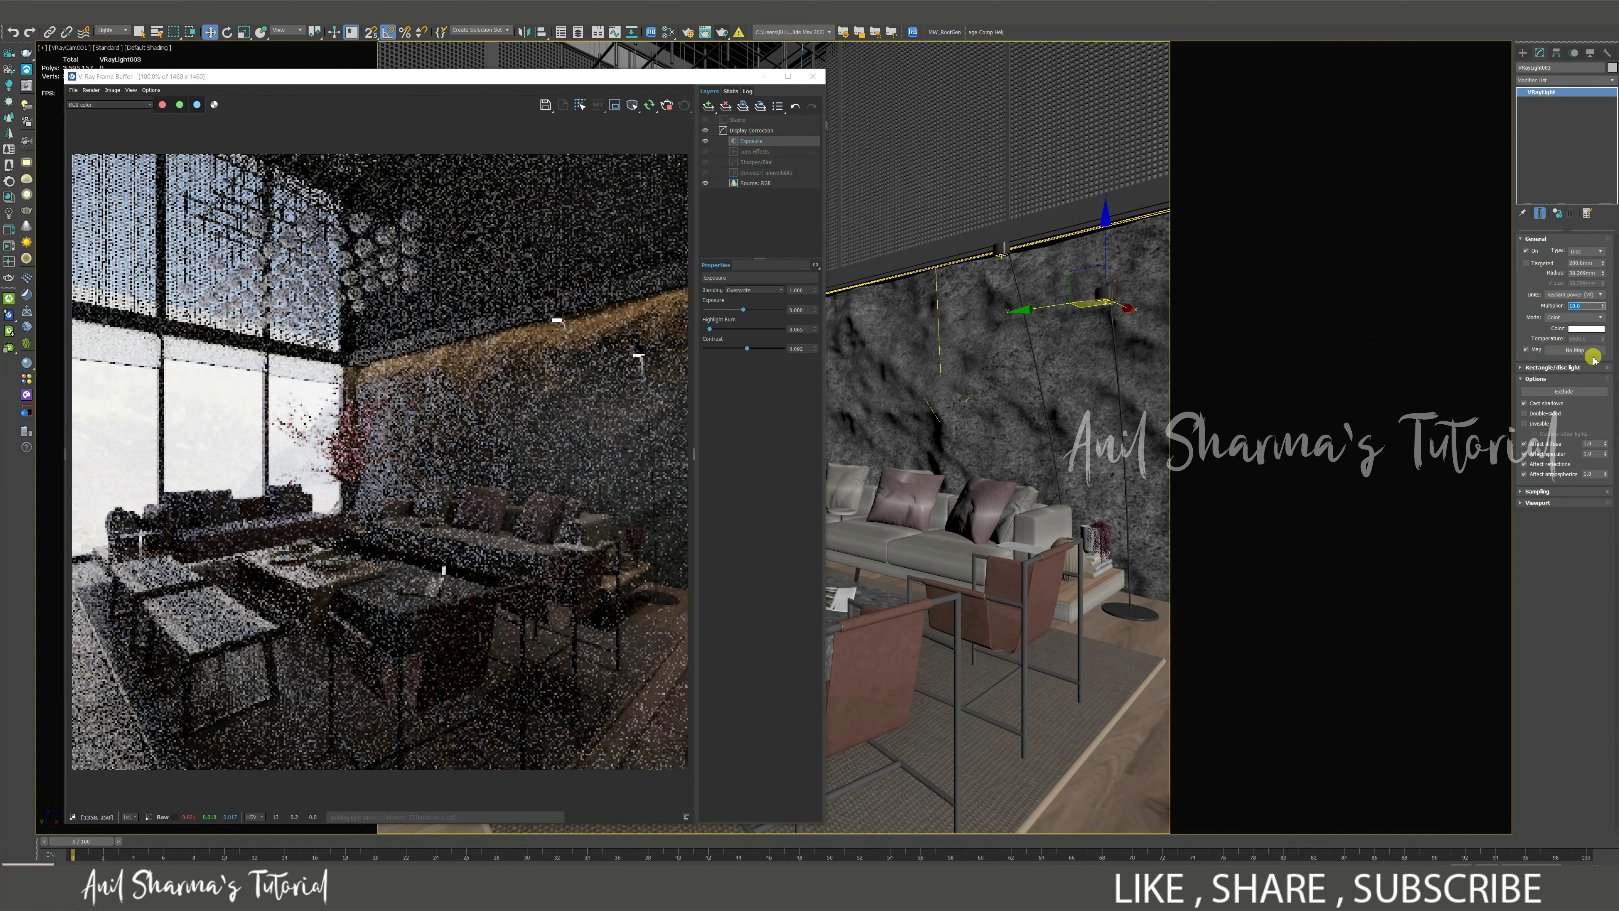
{"action": "type", "text": "3"}
{"action": "key", "text": "Return"}
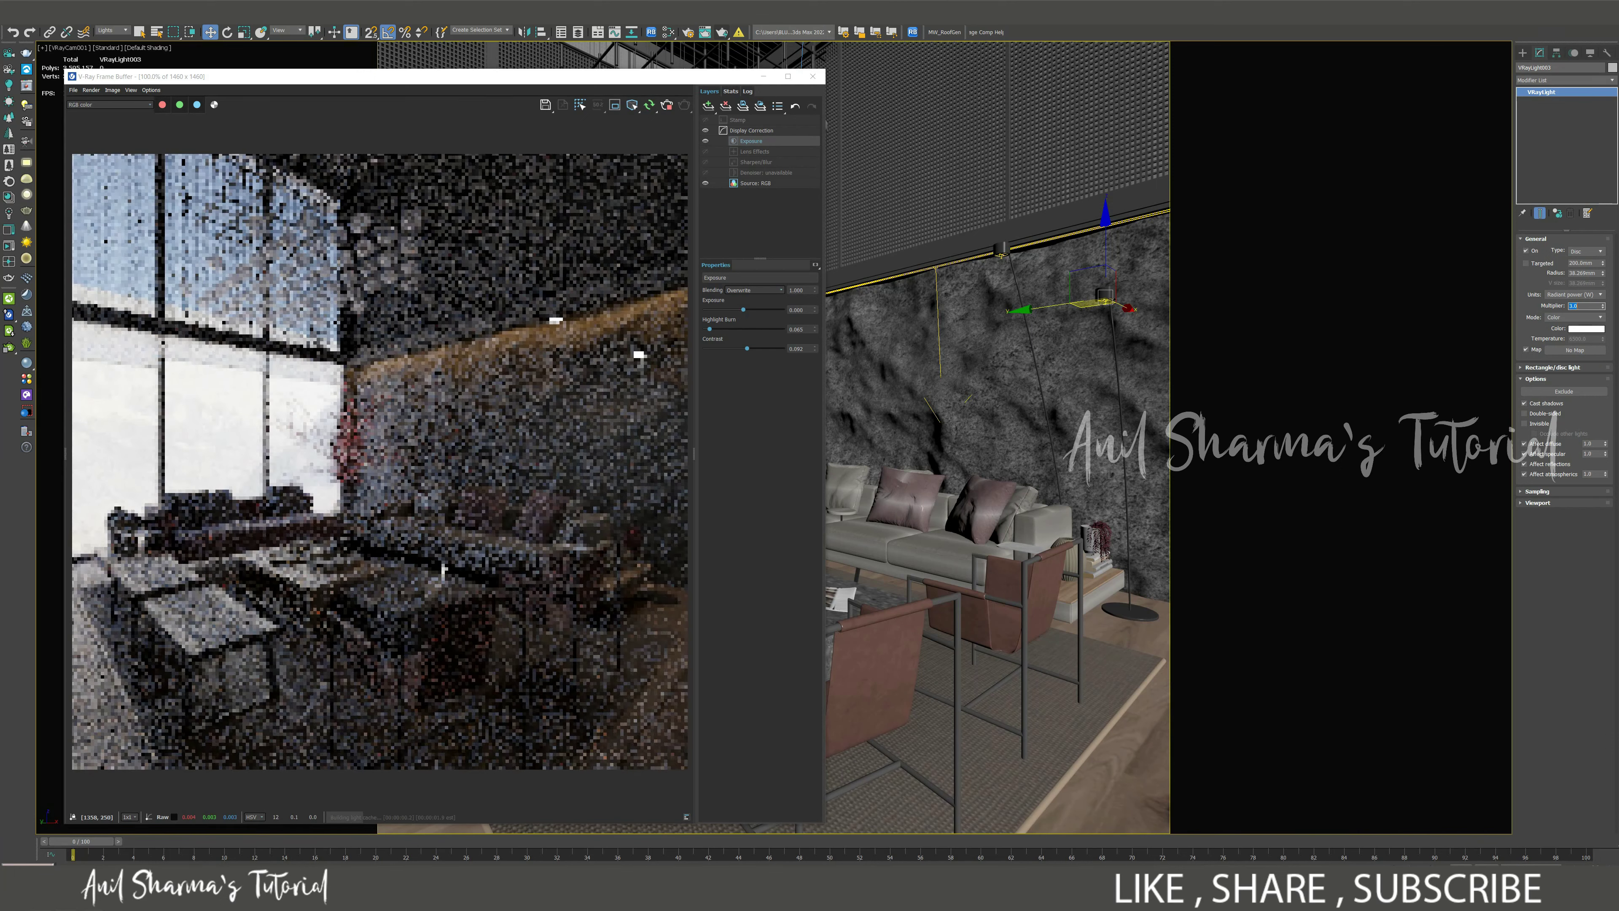
{"action": "left_click", "coordinate": [1536, 424]}
Step: Switch the lamp's disc light to Temperature mode with a temperature of 4000
{"action": "left_click", "coordinate": [1579, 317]}
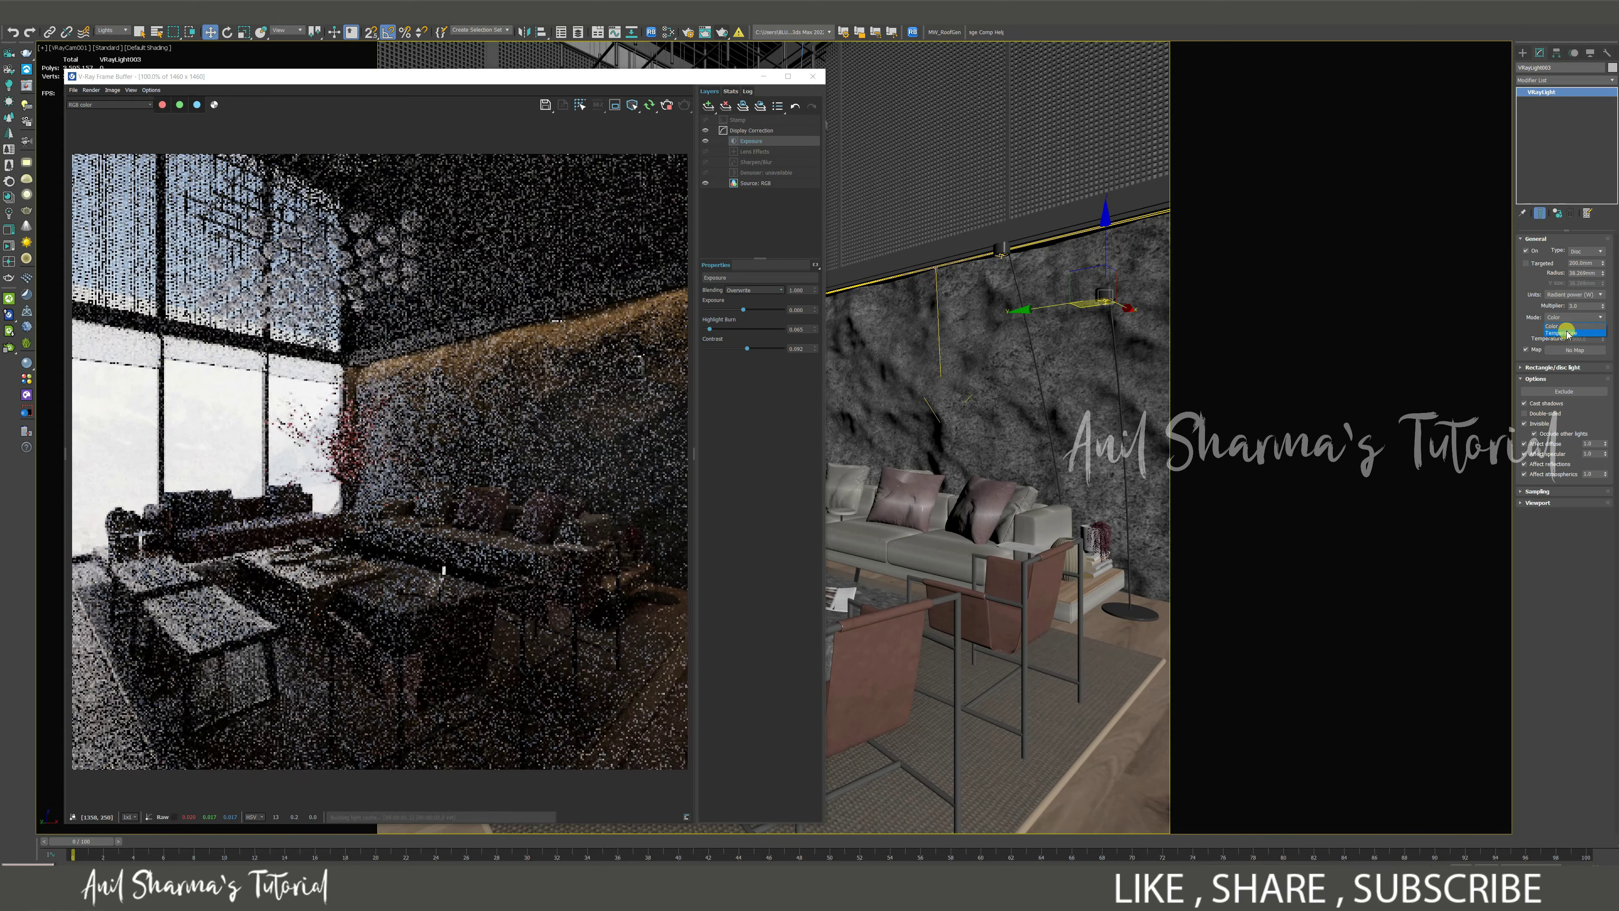
{"action": "left_click", "coordinate": [1583, 337]}
{"action": "type", "text": "40000"}
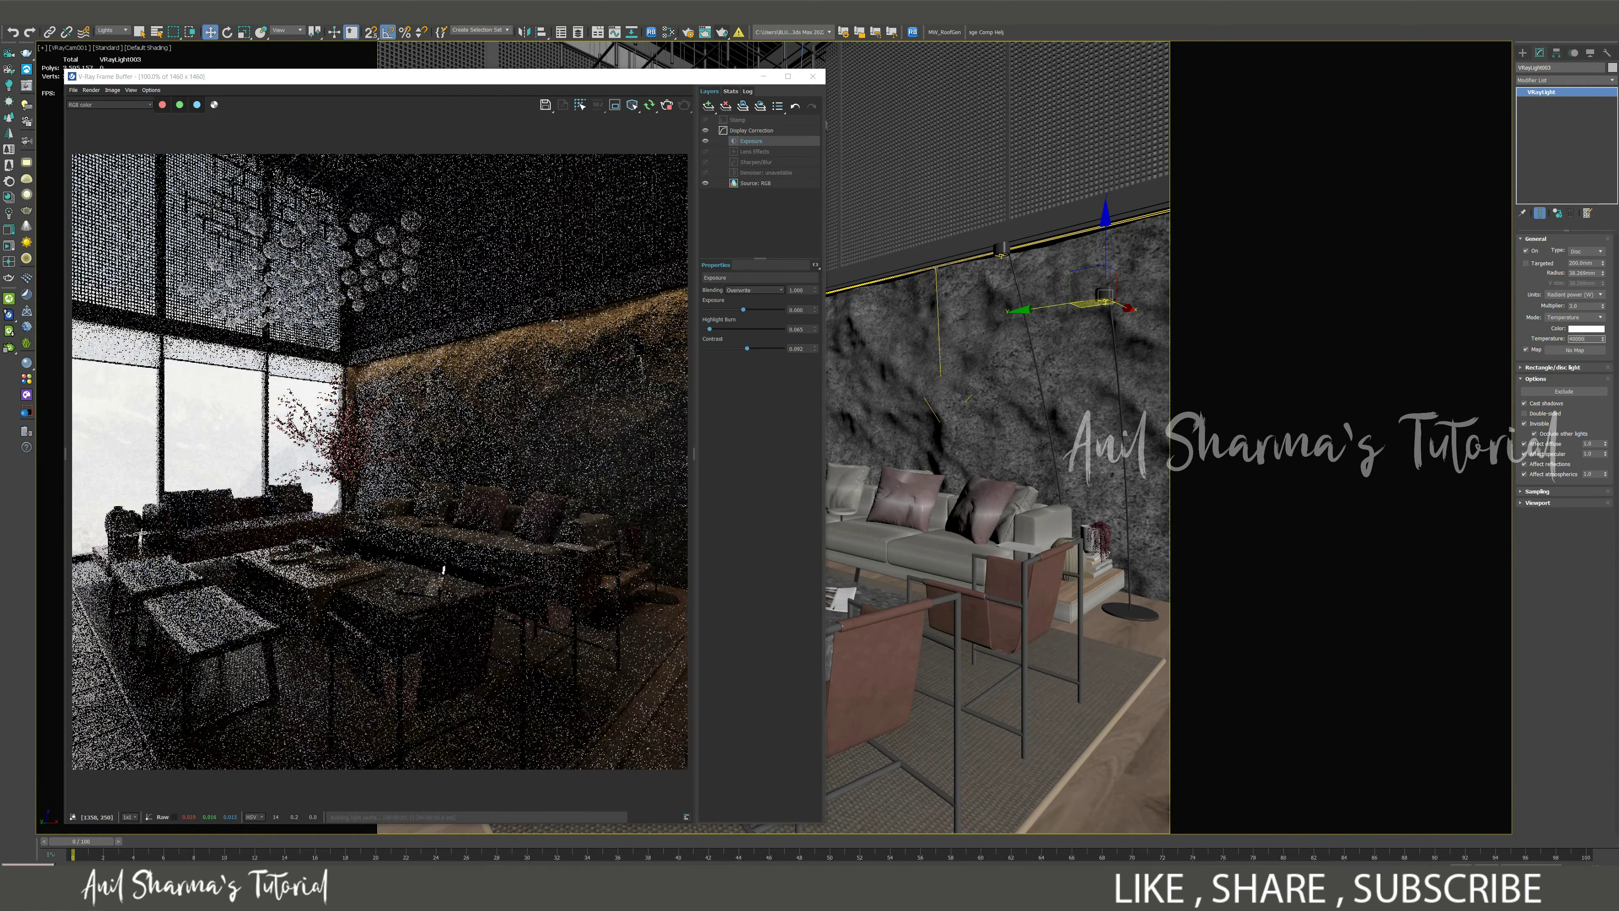
{"action": "key", "text": "Return"}
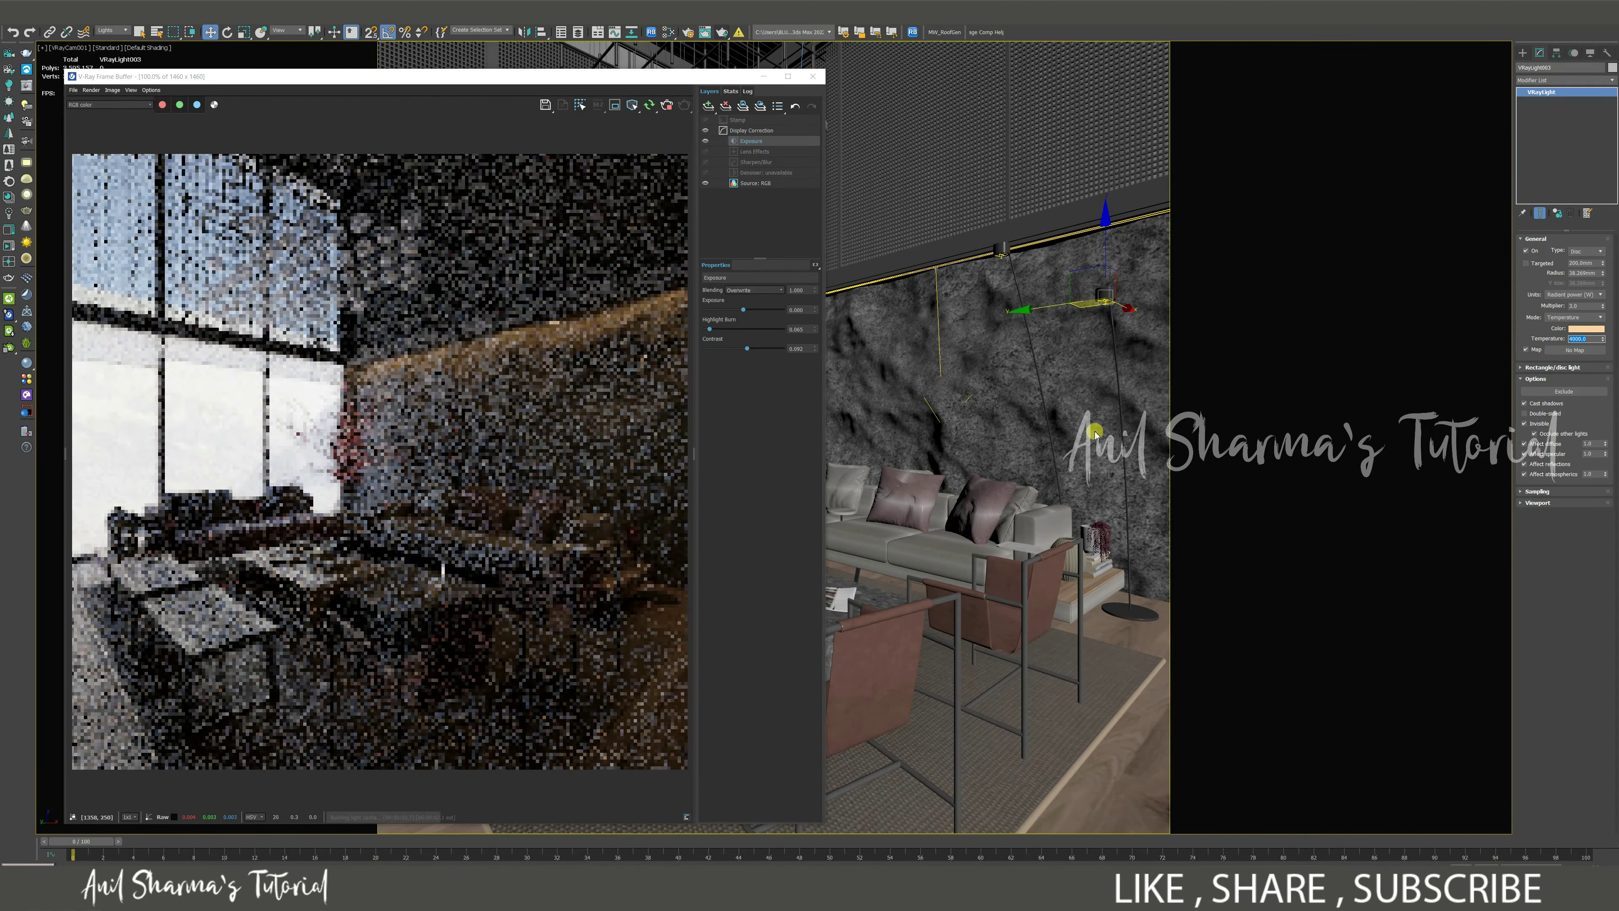
Step: Examine the stone wall and sofa area up close in the interactive render
{"action": "left_click", "coordinate": [661, 531]}
{"action": "scroll", "coordinate": [622, 492], "scroll_direction": "up", "scroll_amount": 2}
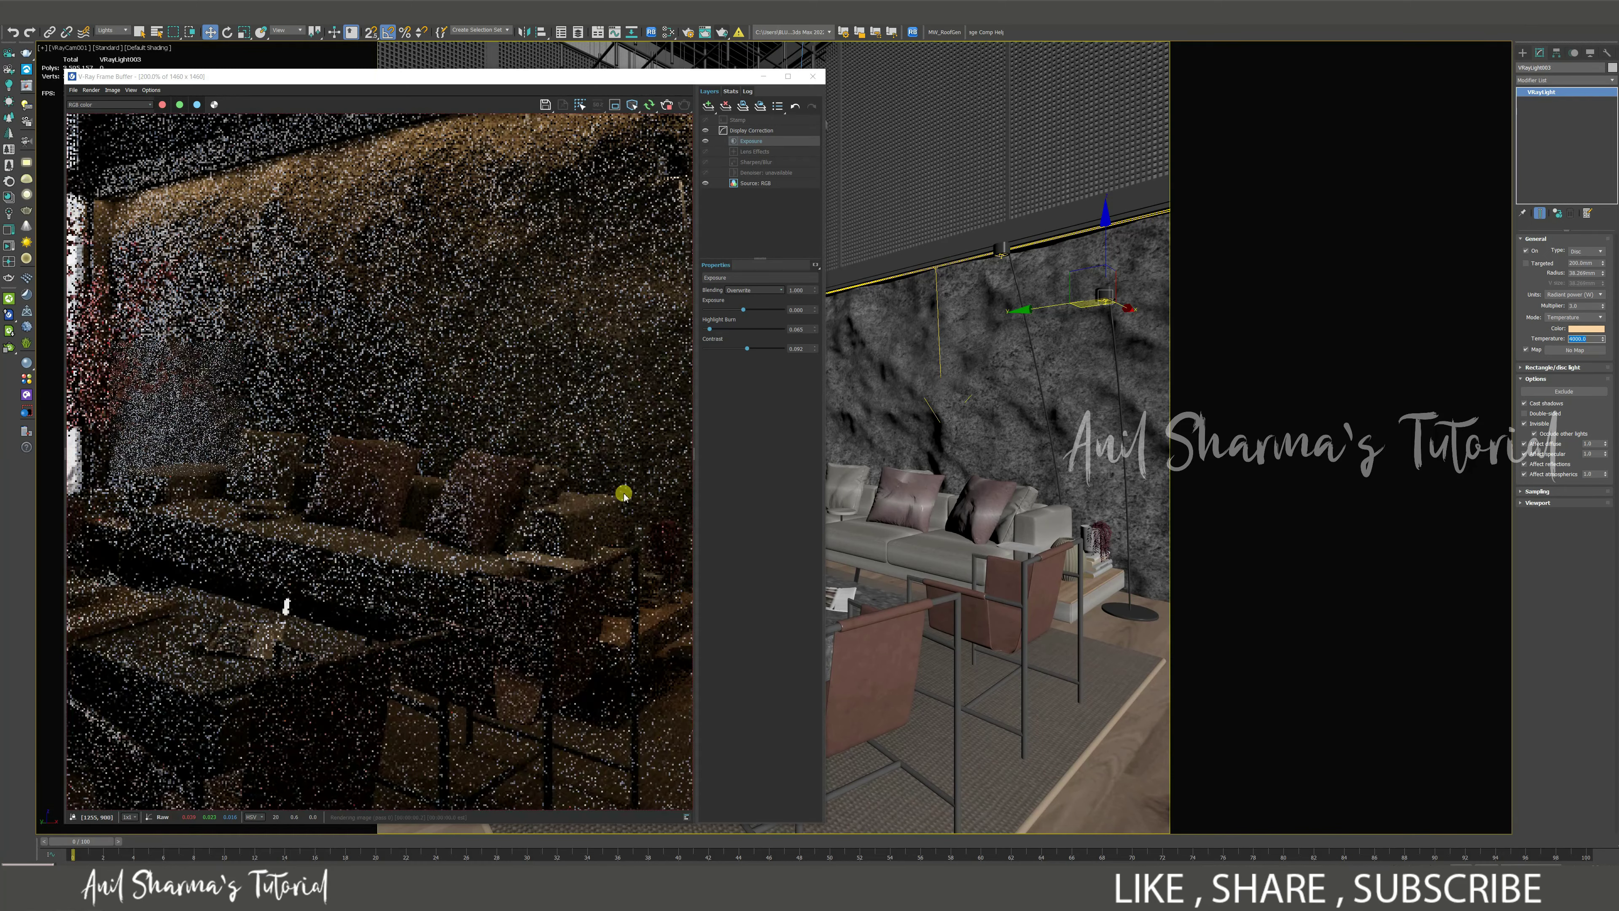
{"action": "left_click", "coordinate": [952, 281]}
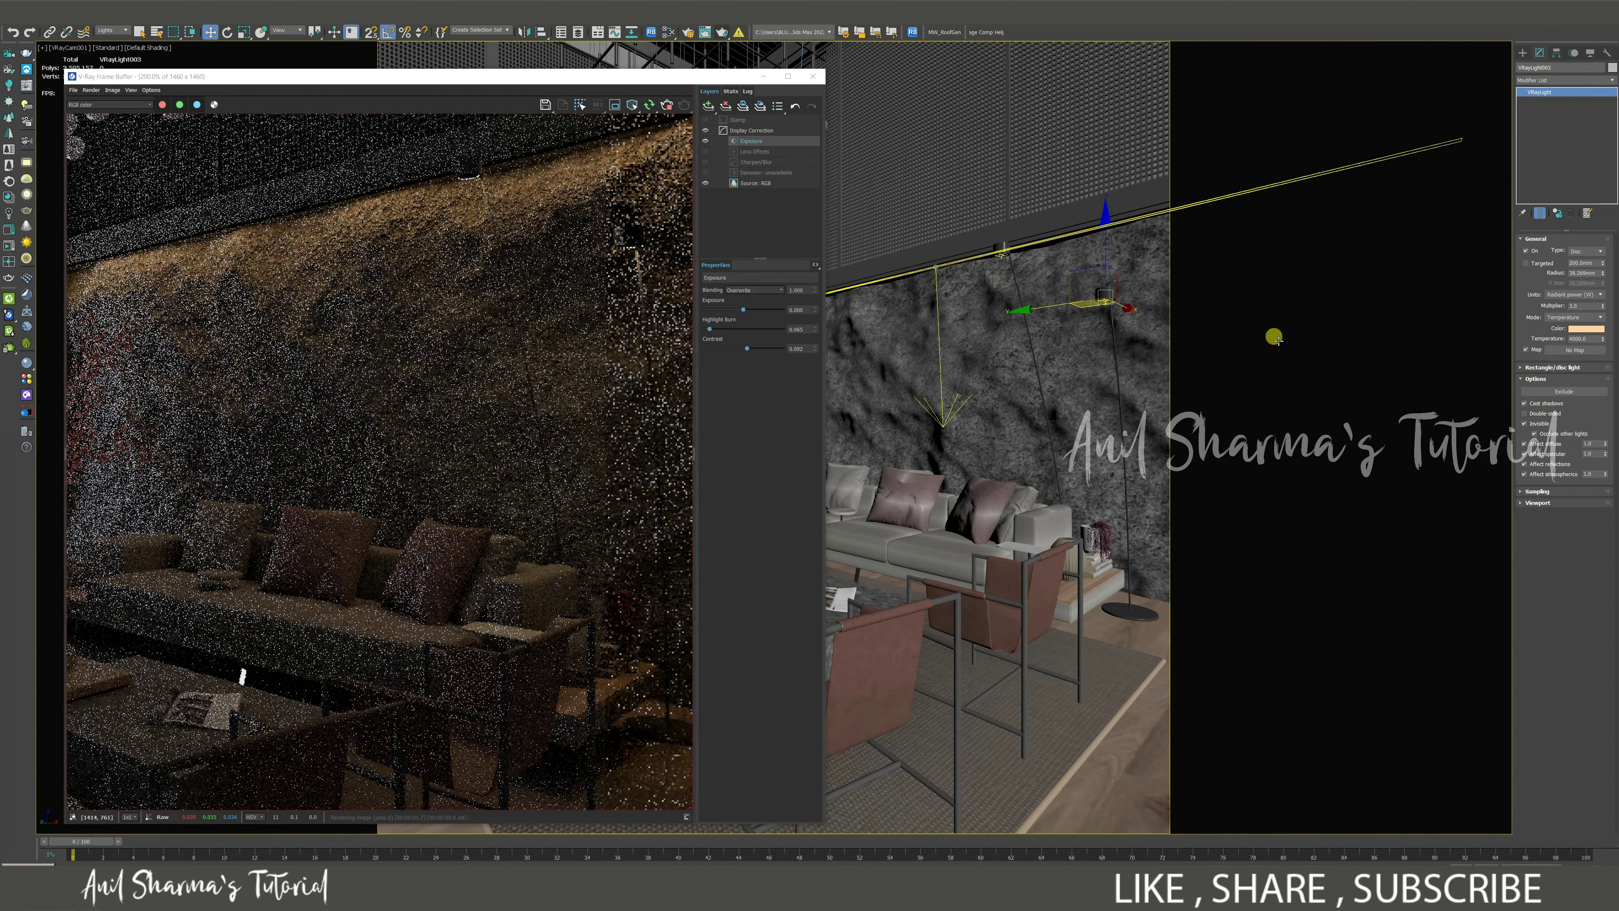
Step: Set the color temperature of the long plane light above the stone wall to 5000
{"action": "type", "text": "4000"}
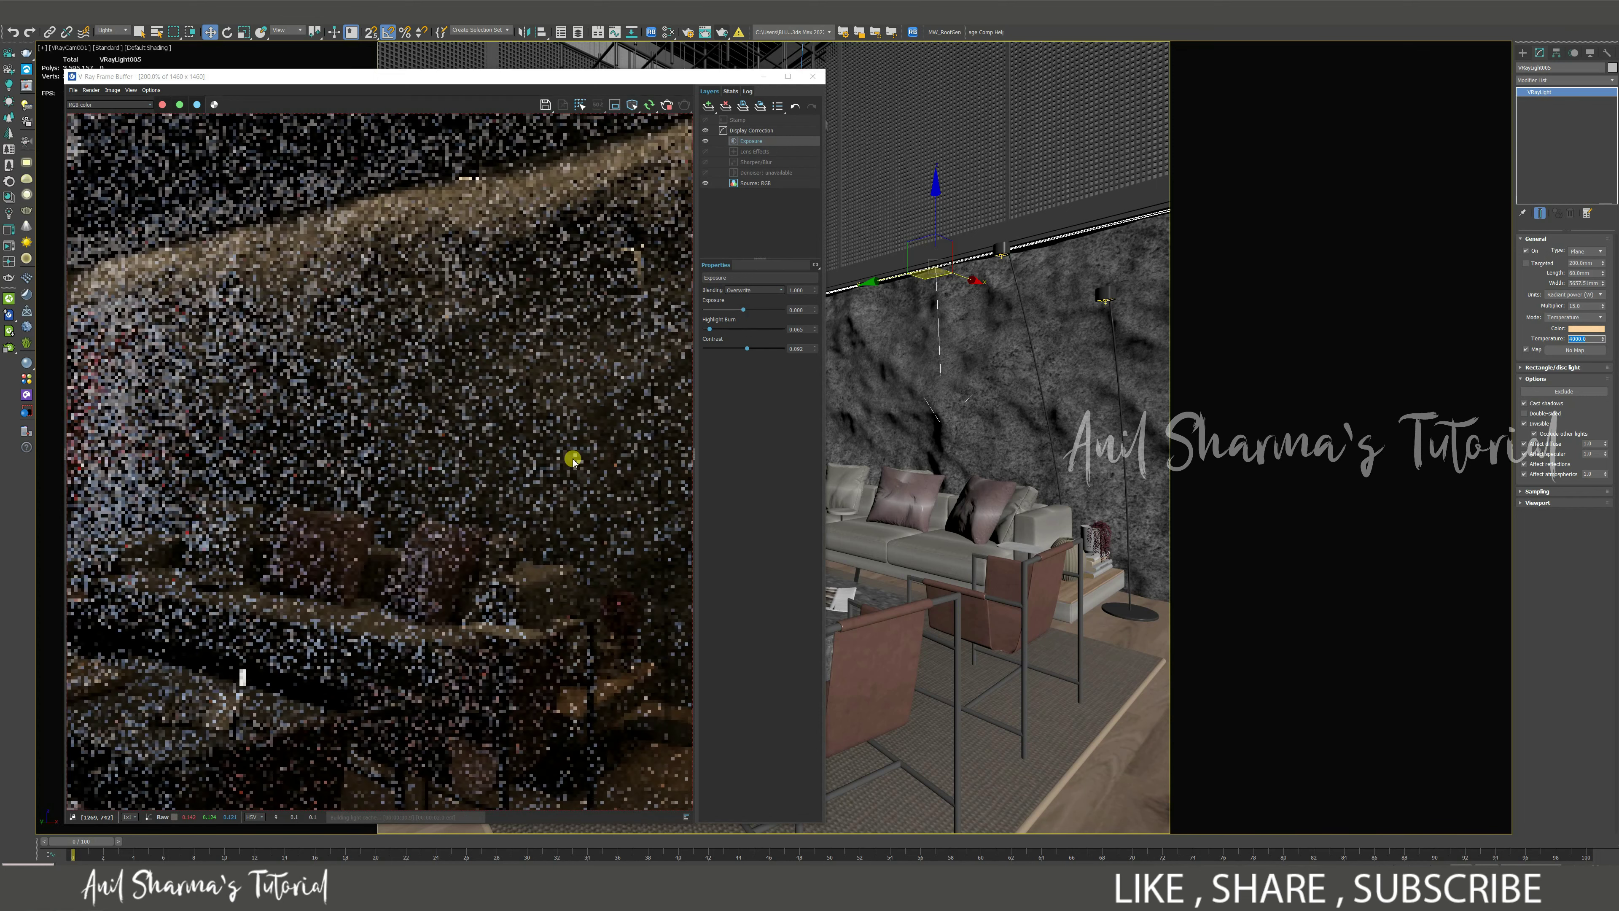
{"action": "type", "text": "5000"}
{"action": "key", "text": "Return"}
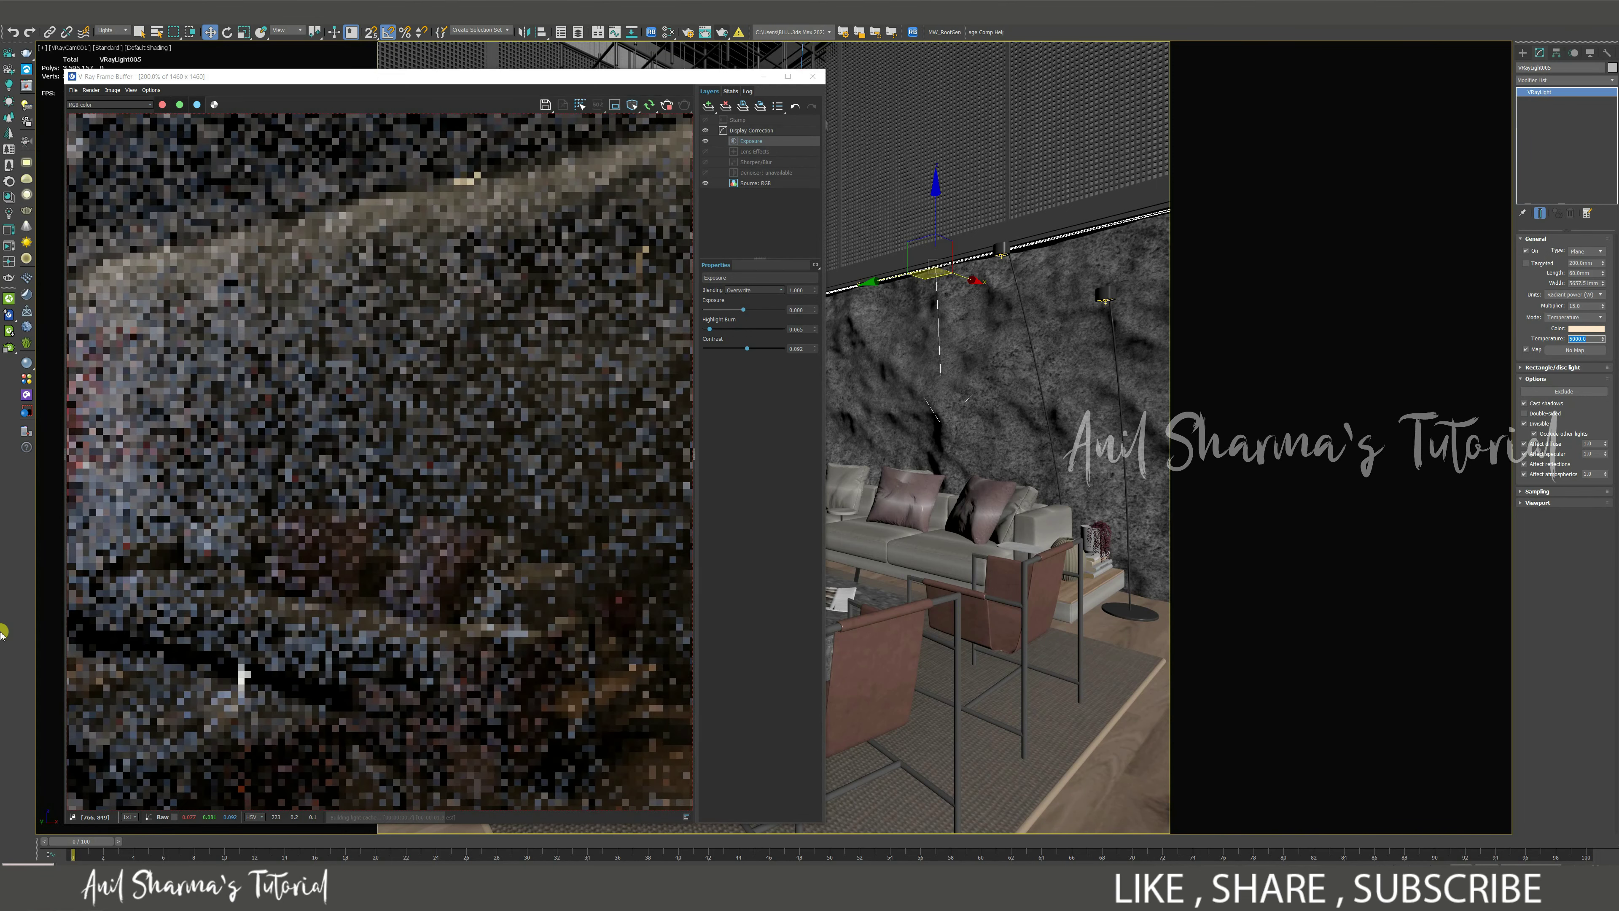
{"action": "scroll", "coordinate": [489, 447], "scroll_direction": "down", "scroll_amount": 1}
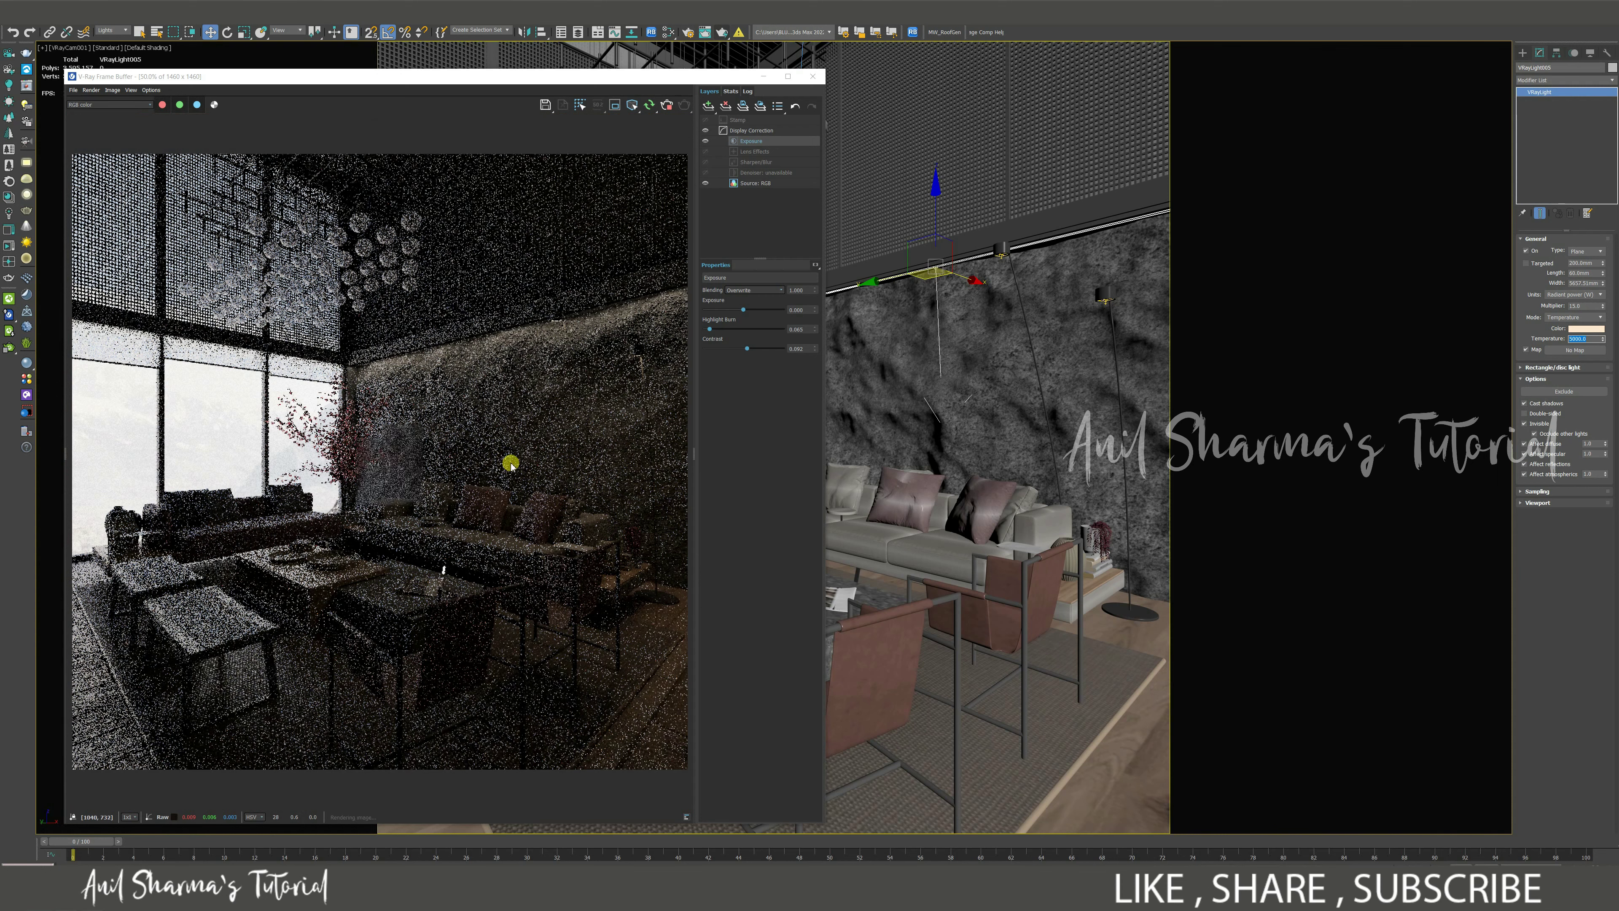
{"action": "scroll", "coordinate": [512, 491], "scroll_direction": "down", "scroll_amount": 1}
{"action": "scroll", "coordinate": [512, 504], "scroll_direction": "up", "scroll_amount": 1}
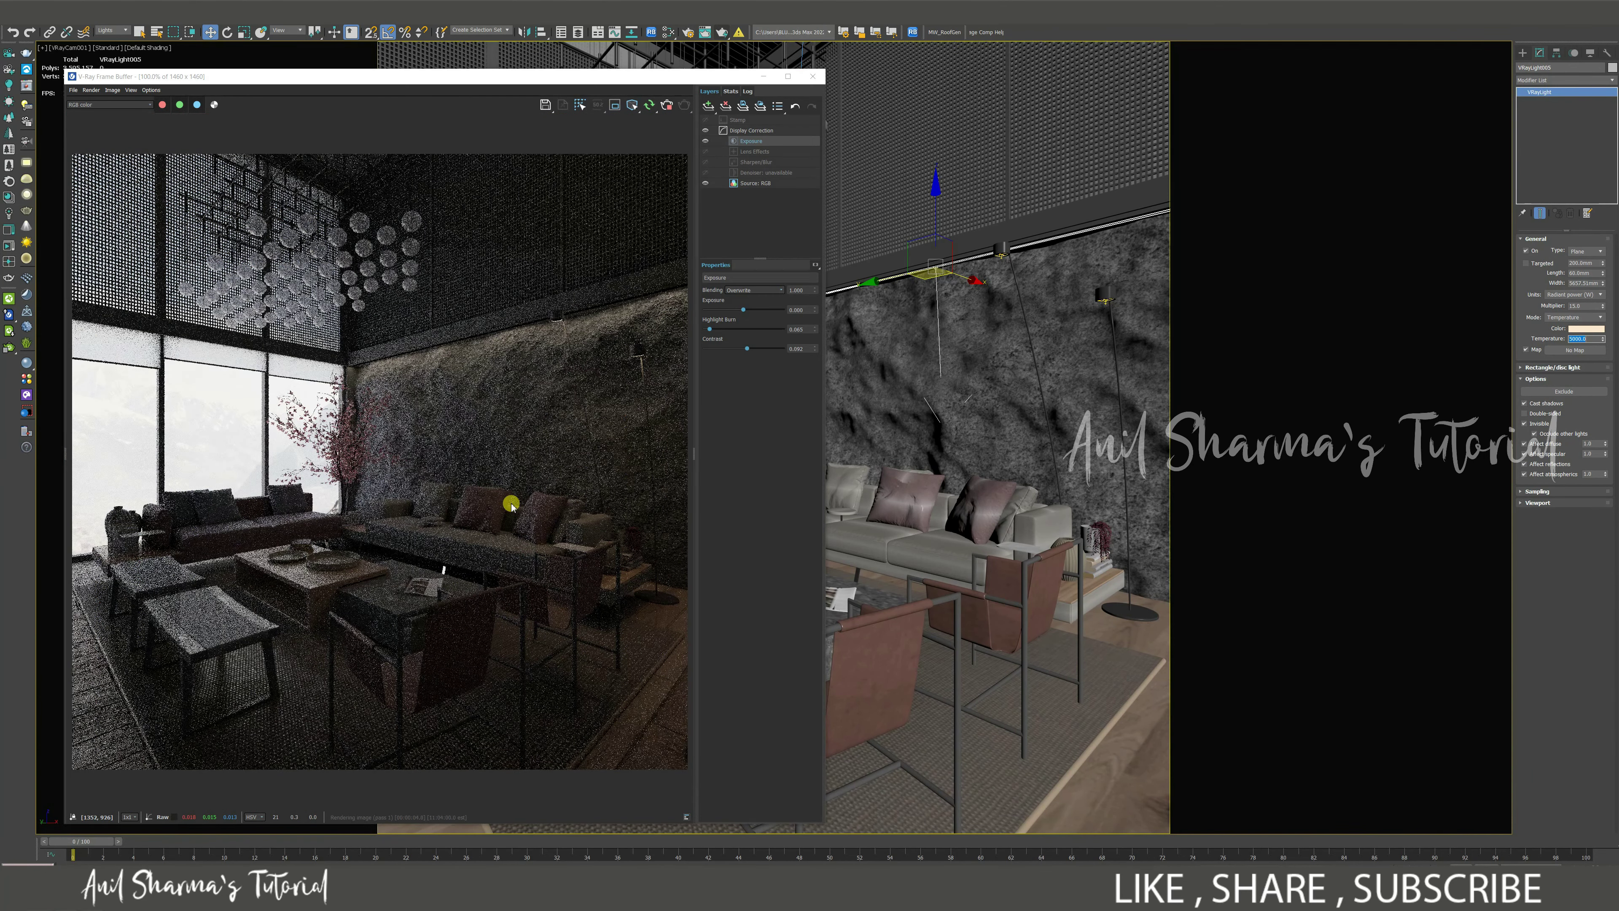
{"action": "left_click", "coordinate": [709, 108]}
{"action": "left_click", "coordinate": [734, 157]}
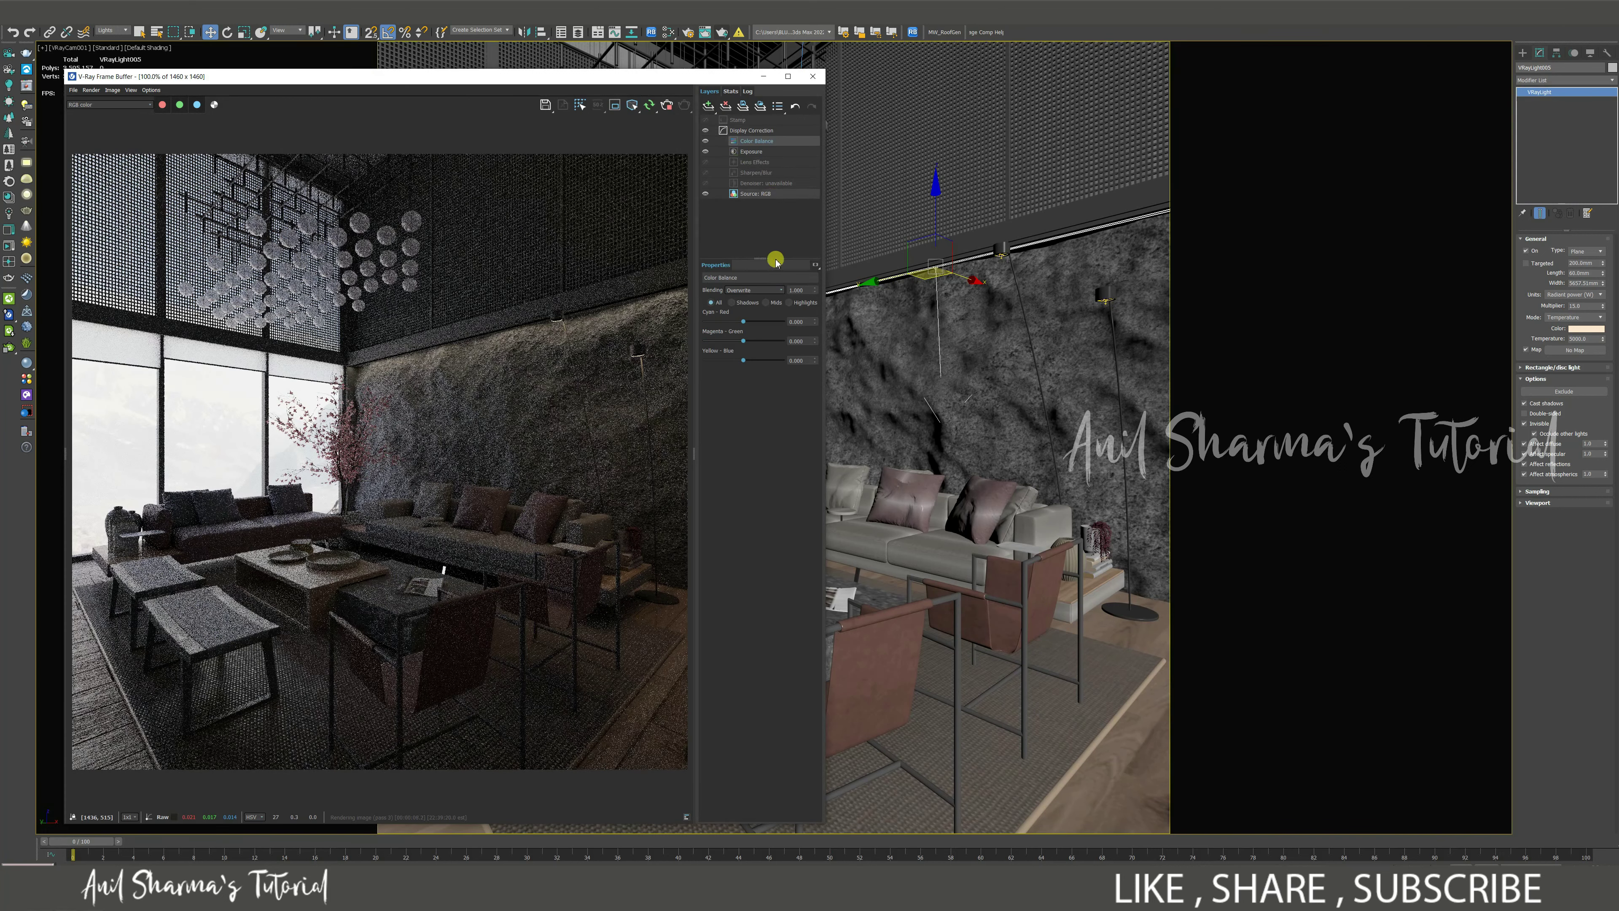
{"action": "right_click", "coordinate": [761, 141]}
{"action": "left_click", "coordinate": [775, 180]}
Step: Add a White Balance correction layer to the render and raise the exposure and contrast in the Exposure layer
{"action": "left_click", "coordinate": [709, 106]}
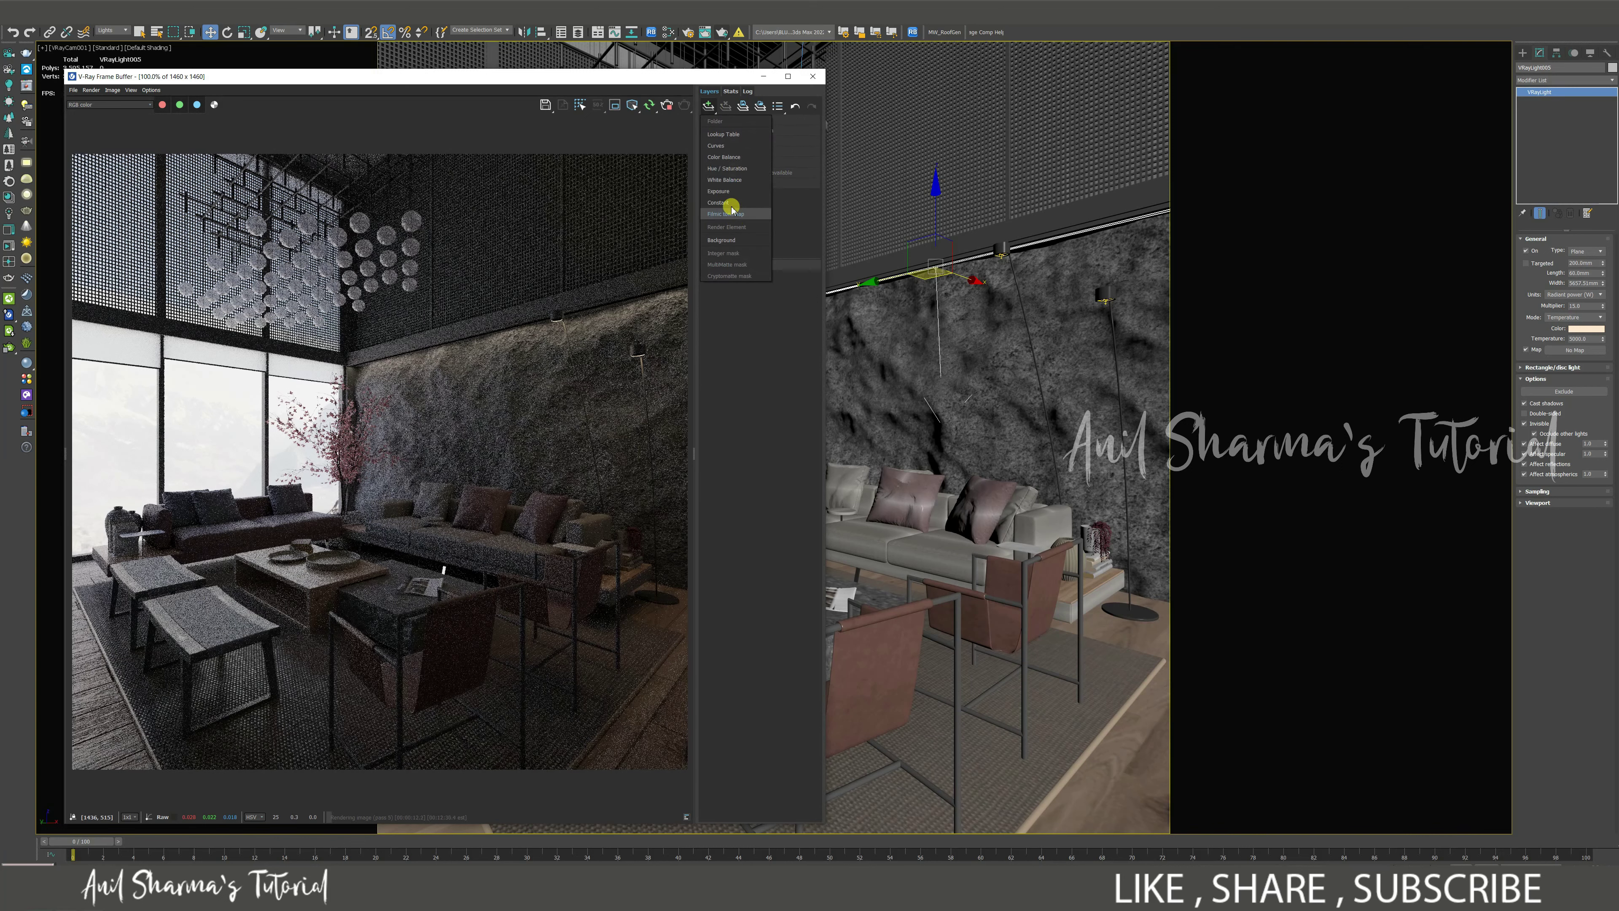
{"action": "left_click", "coordinate": [724, 180]}
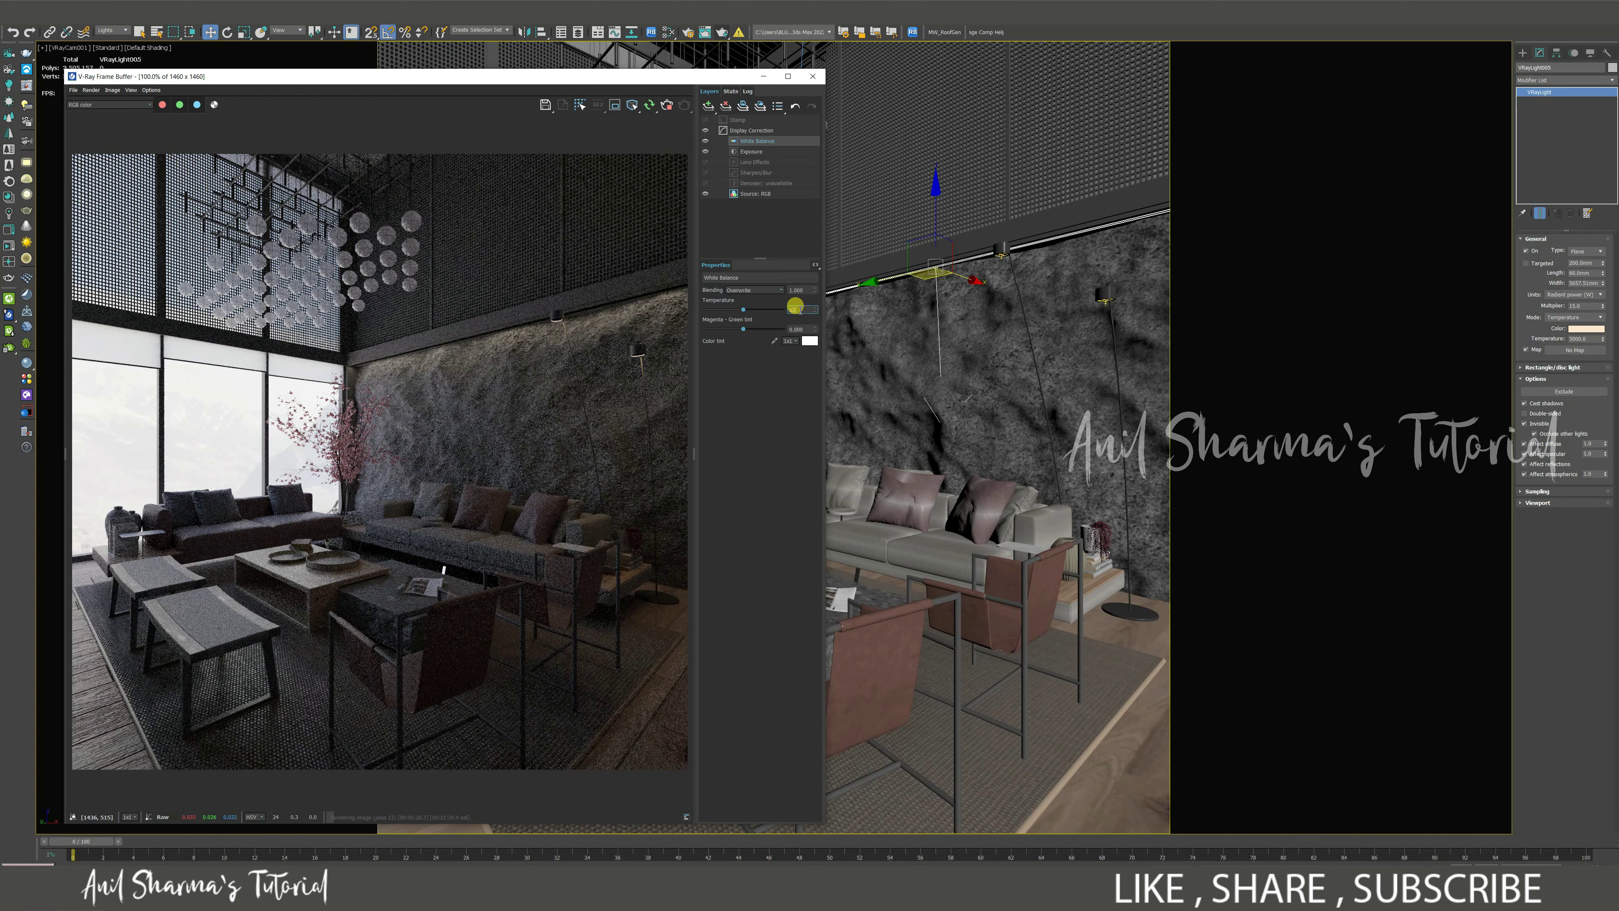
{"action": "left_click", "coordinate": [751, 151]}
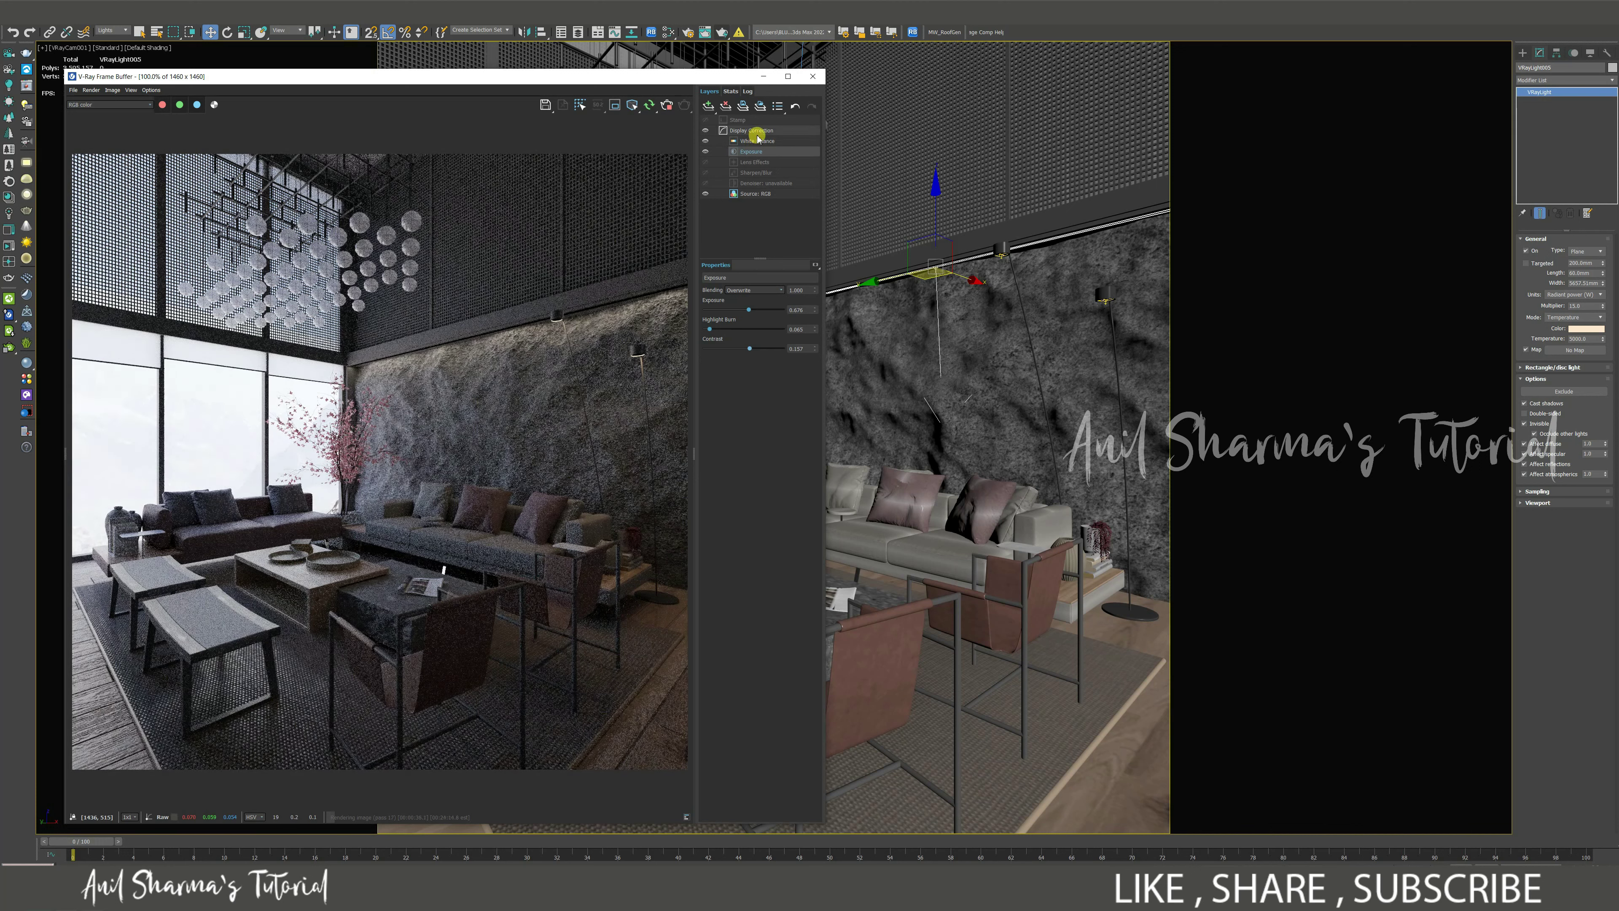
Step: Enable the Sharpen/Blur correction on the render with a sharpen amount of 3
{"action": "left_click", "coordinate": [751, 175]}
{"action": "left_click", "coordinate": [709, 307]}
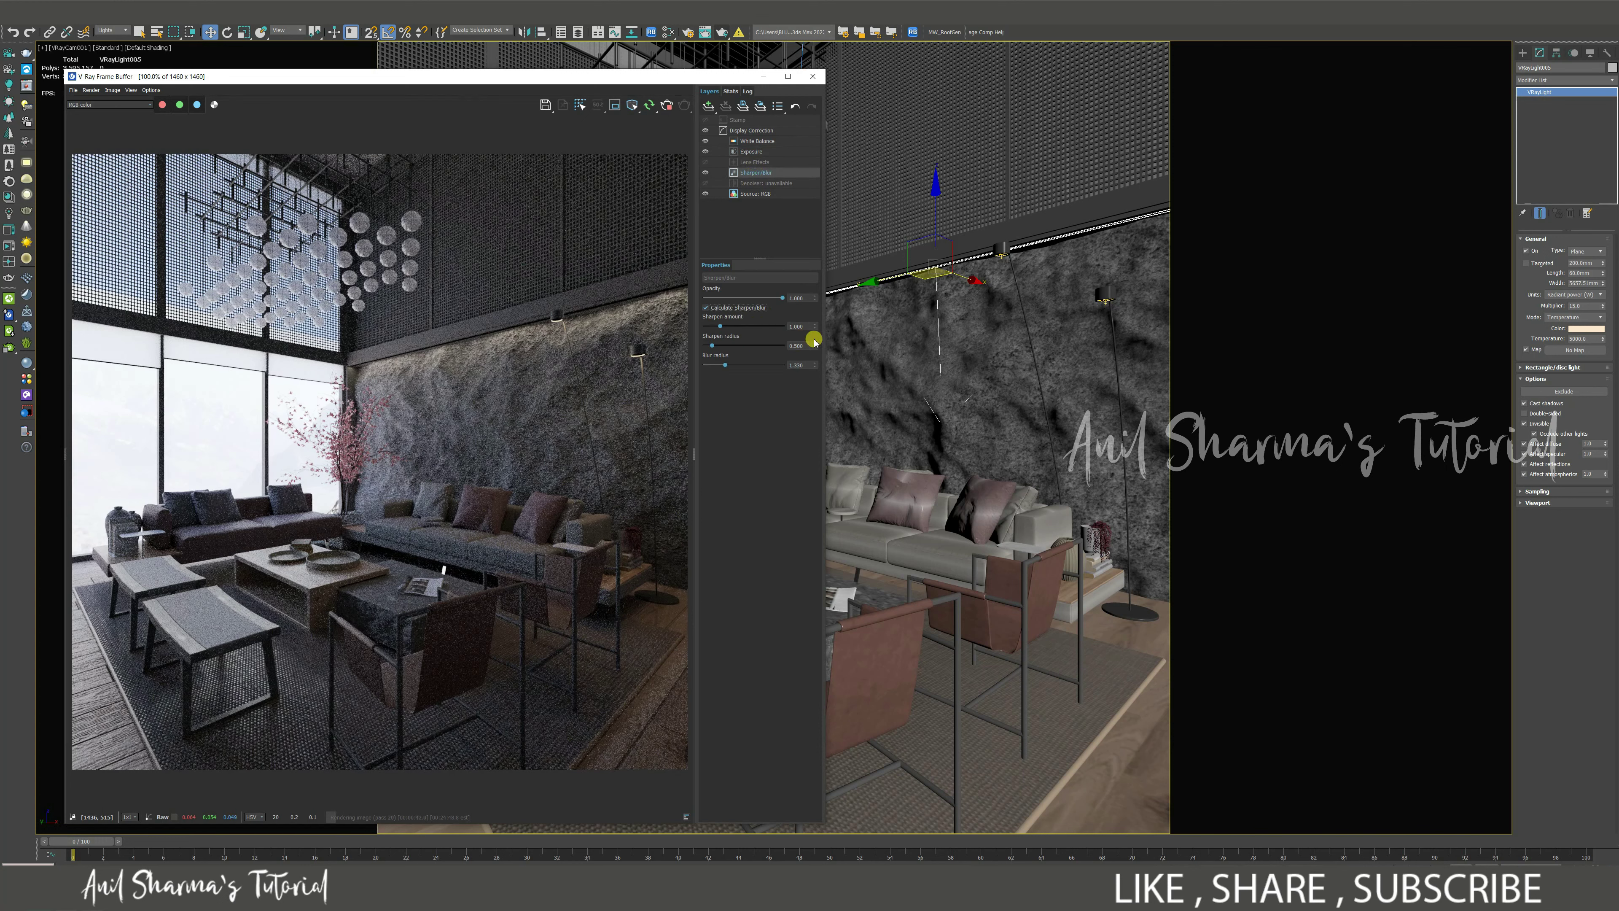
{"action": "type", "text": "3"}
{"action": "key", "text": "Return"}
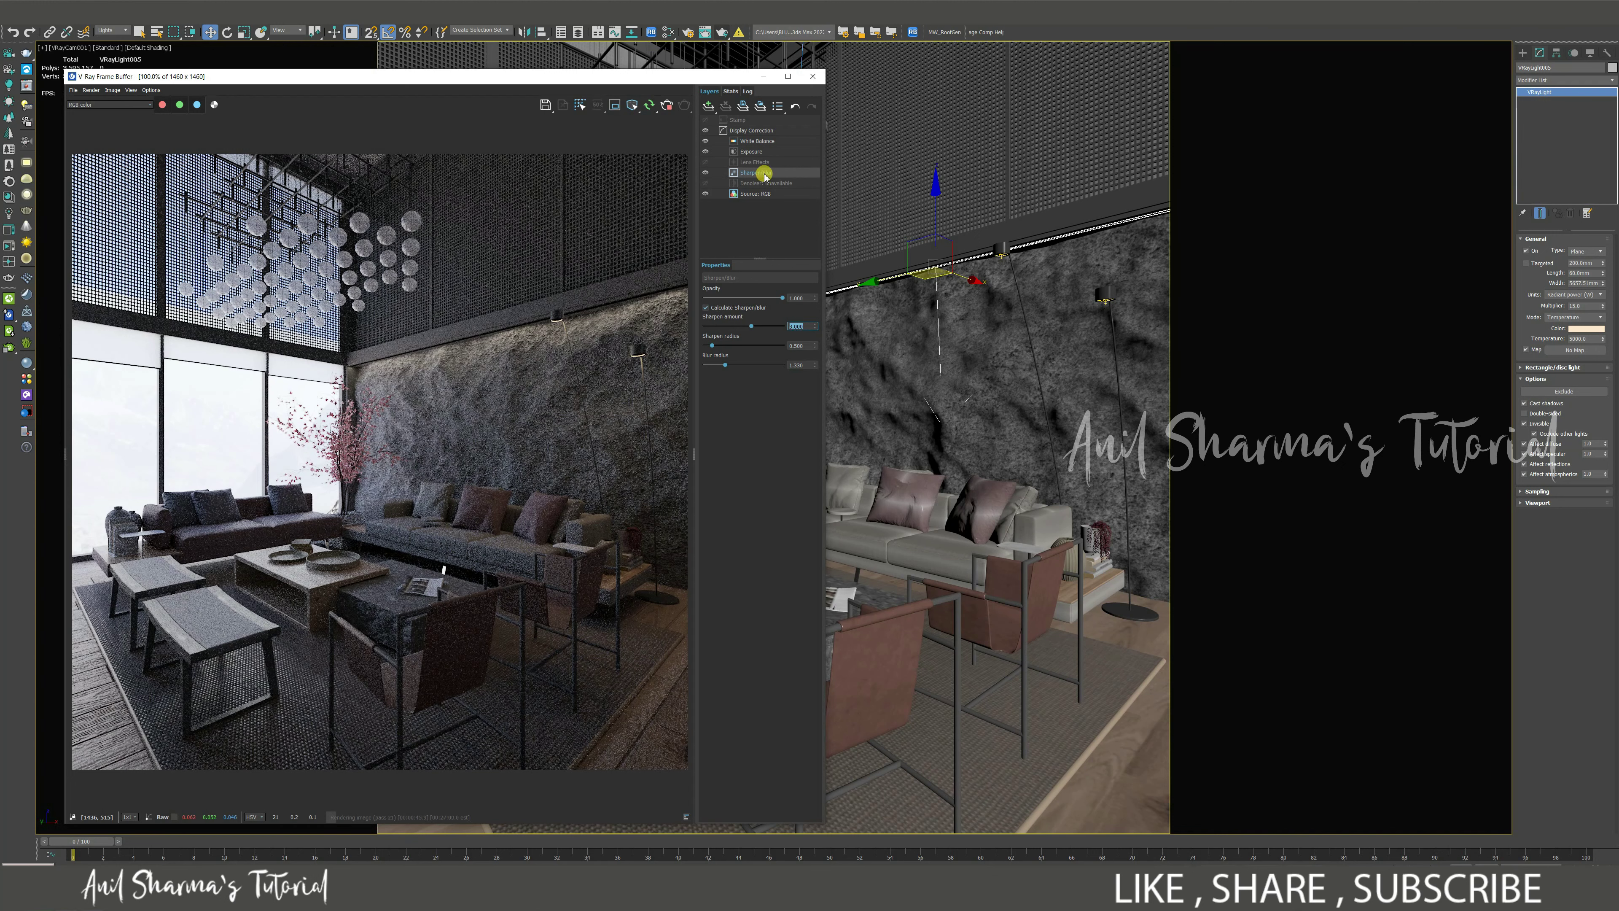
Step: Enable the Lens Effects bloom/glare with an intensity of 2 and check the glow on the floor lamps
{"action": "left_click", "coordinate": [755, 164]}
{"action": "left_click", "coordinate": [705, 163]}
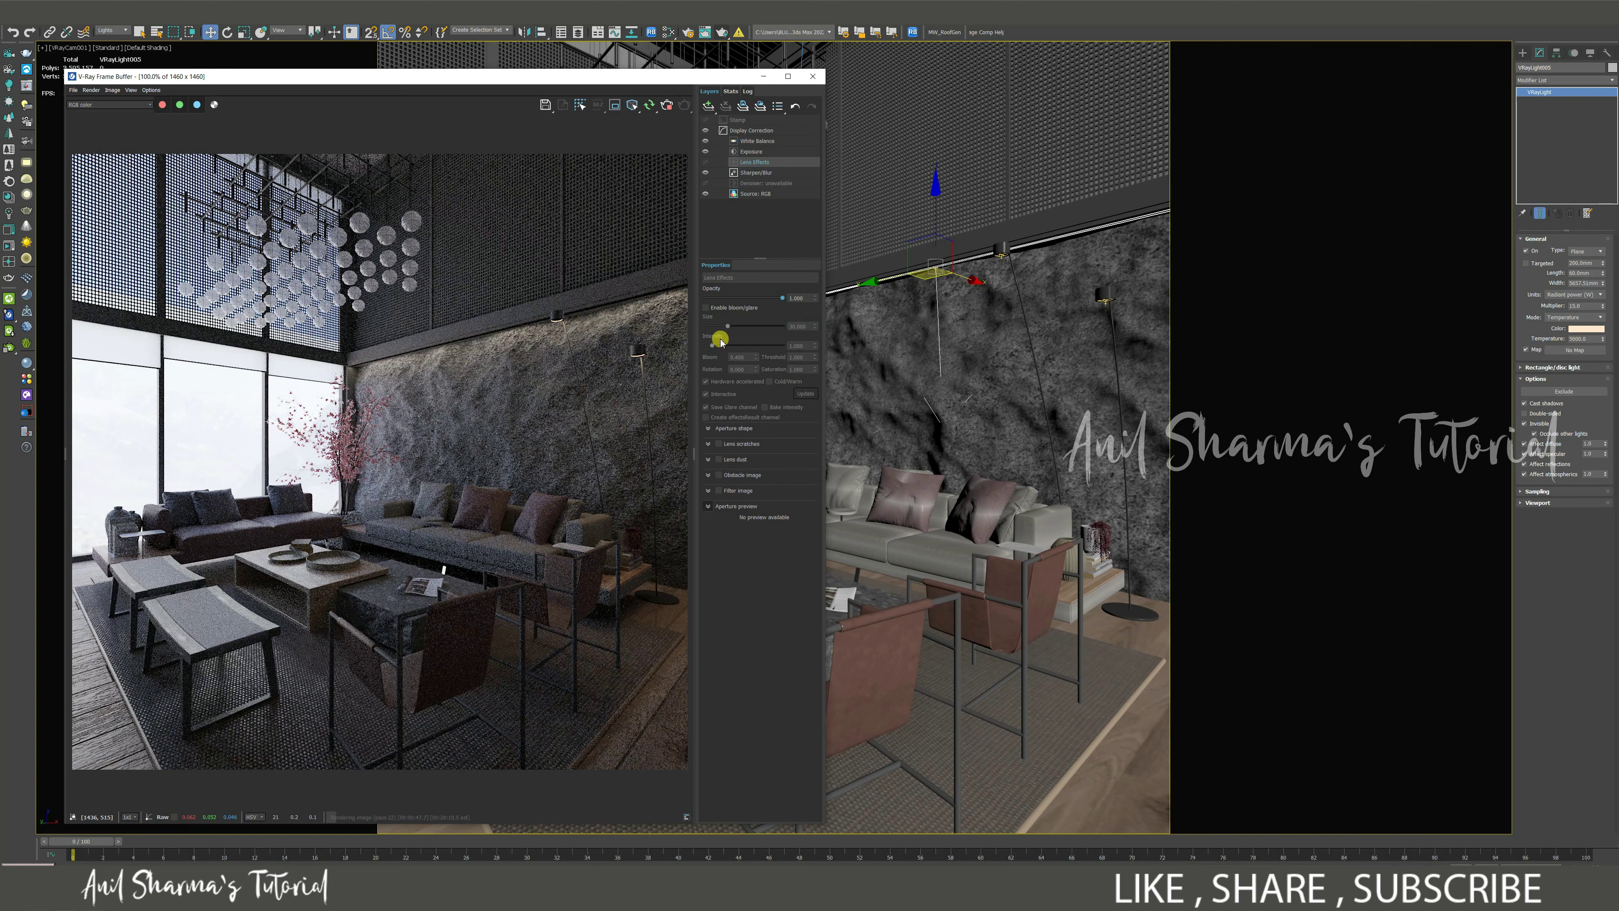
{"action": "left_click", "coordinate": [706, 309]}
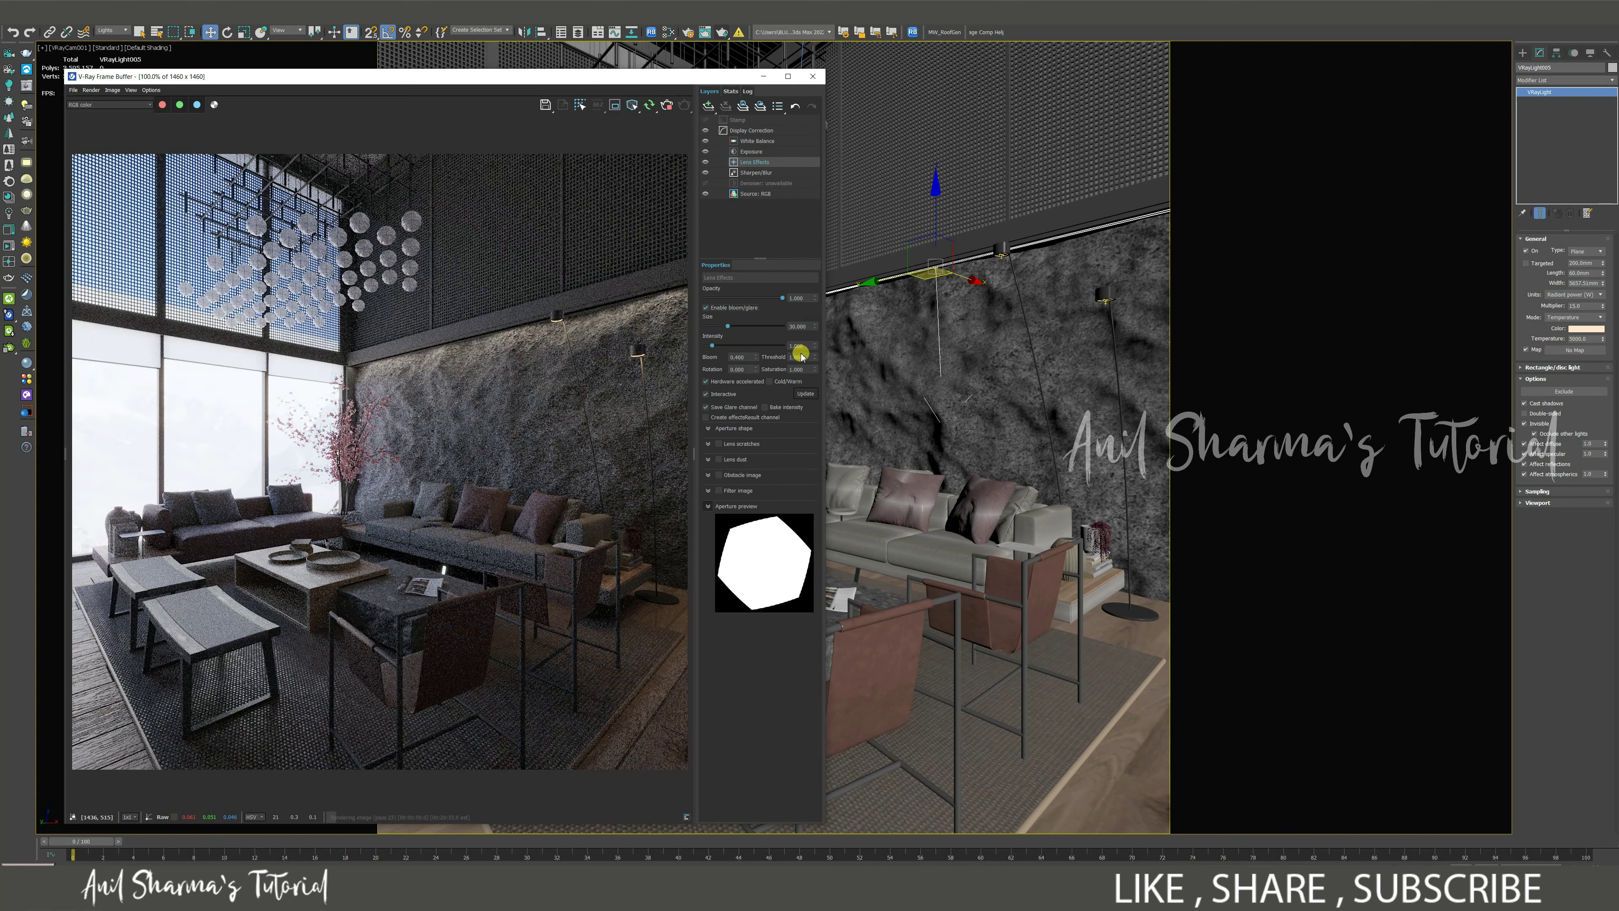
{"action": "type", "text": "2"}
{"action": "key", "text": "Return"}
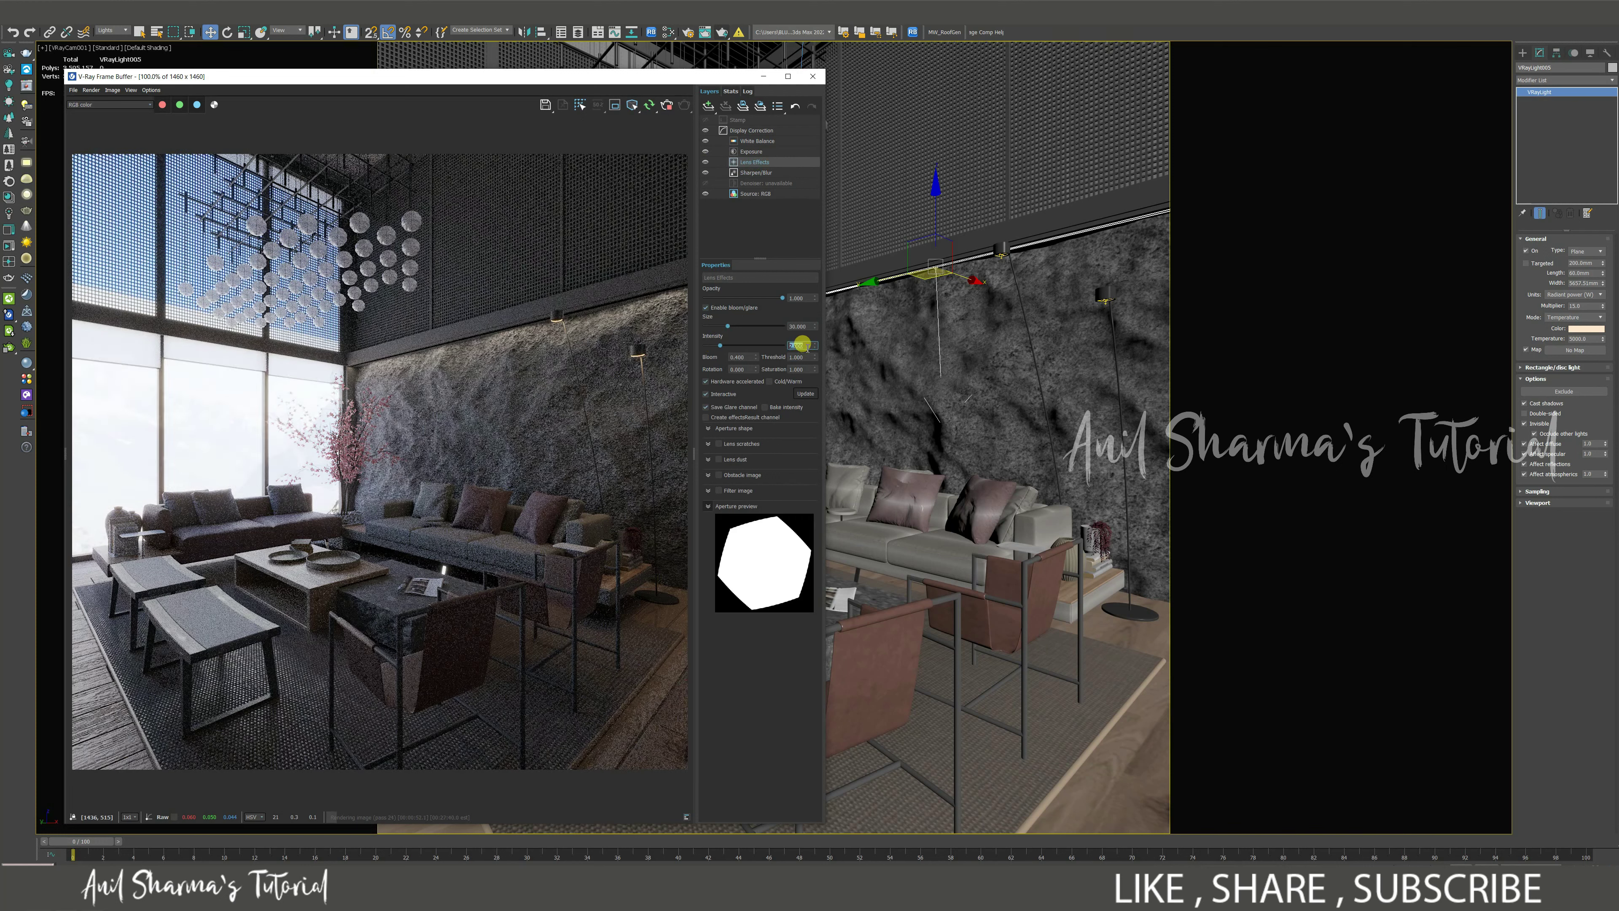
{"action": "scroll", "coordinate": [642, 348], "scroll_direction": "up", "scroll_amount": 3}
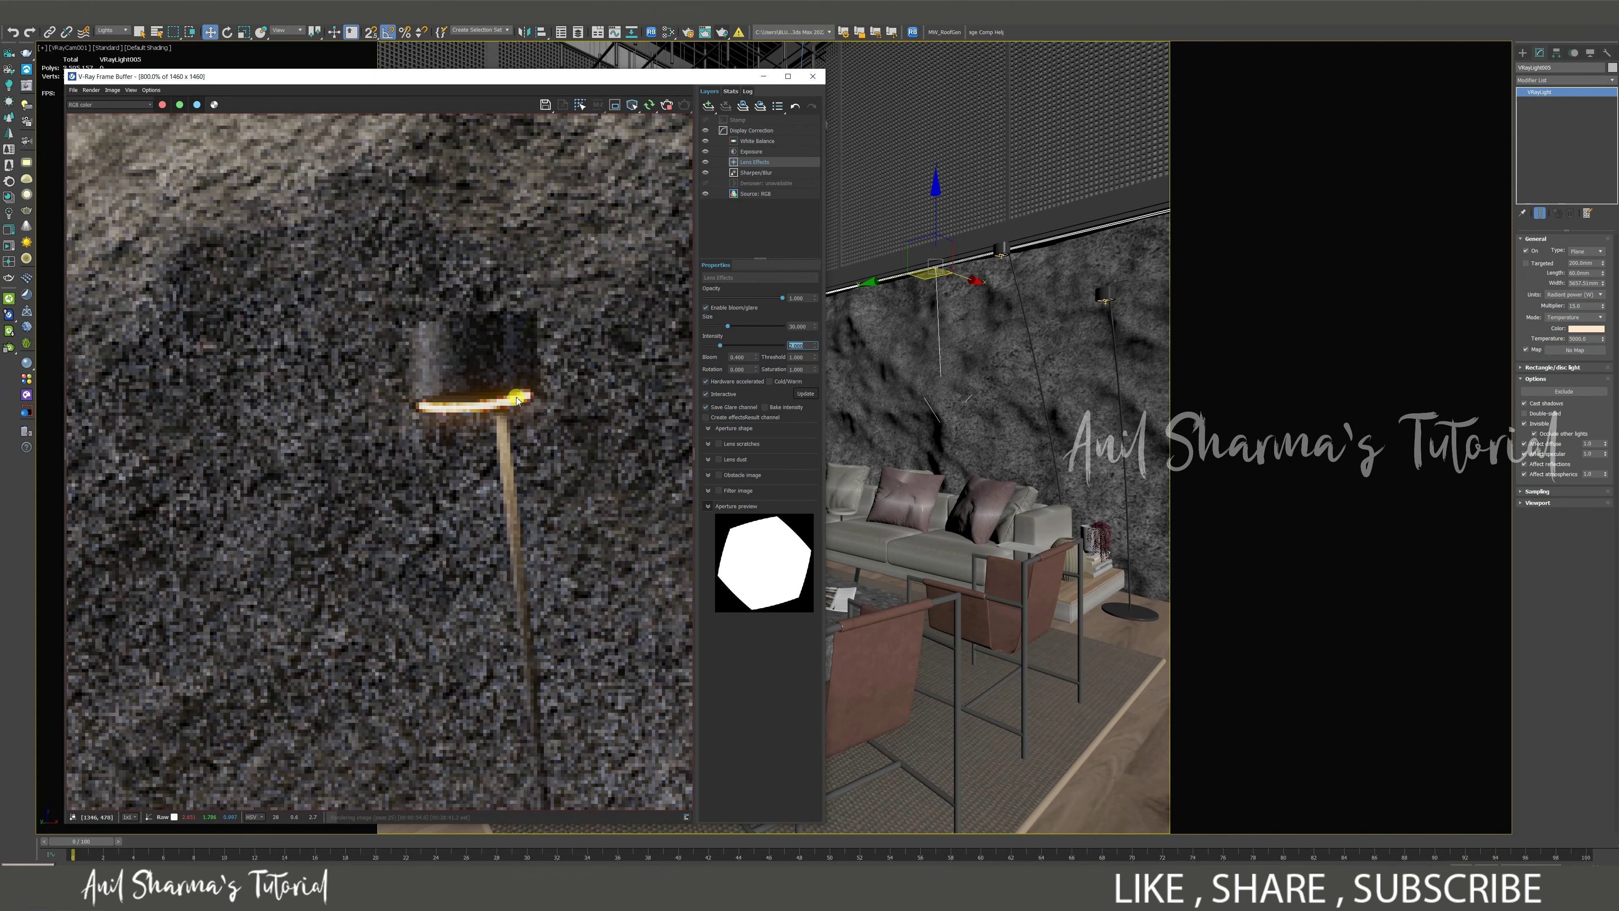
{"action": "scroll", "coordinate": [532, 396], "scroll_direction": "down", "scroll_amount": 3}
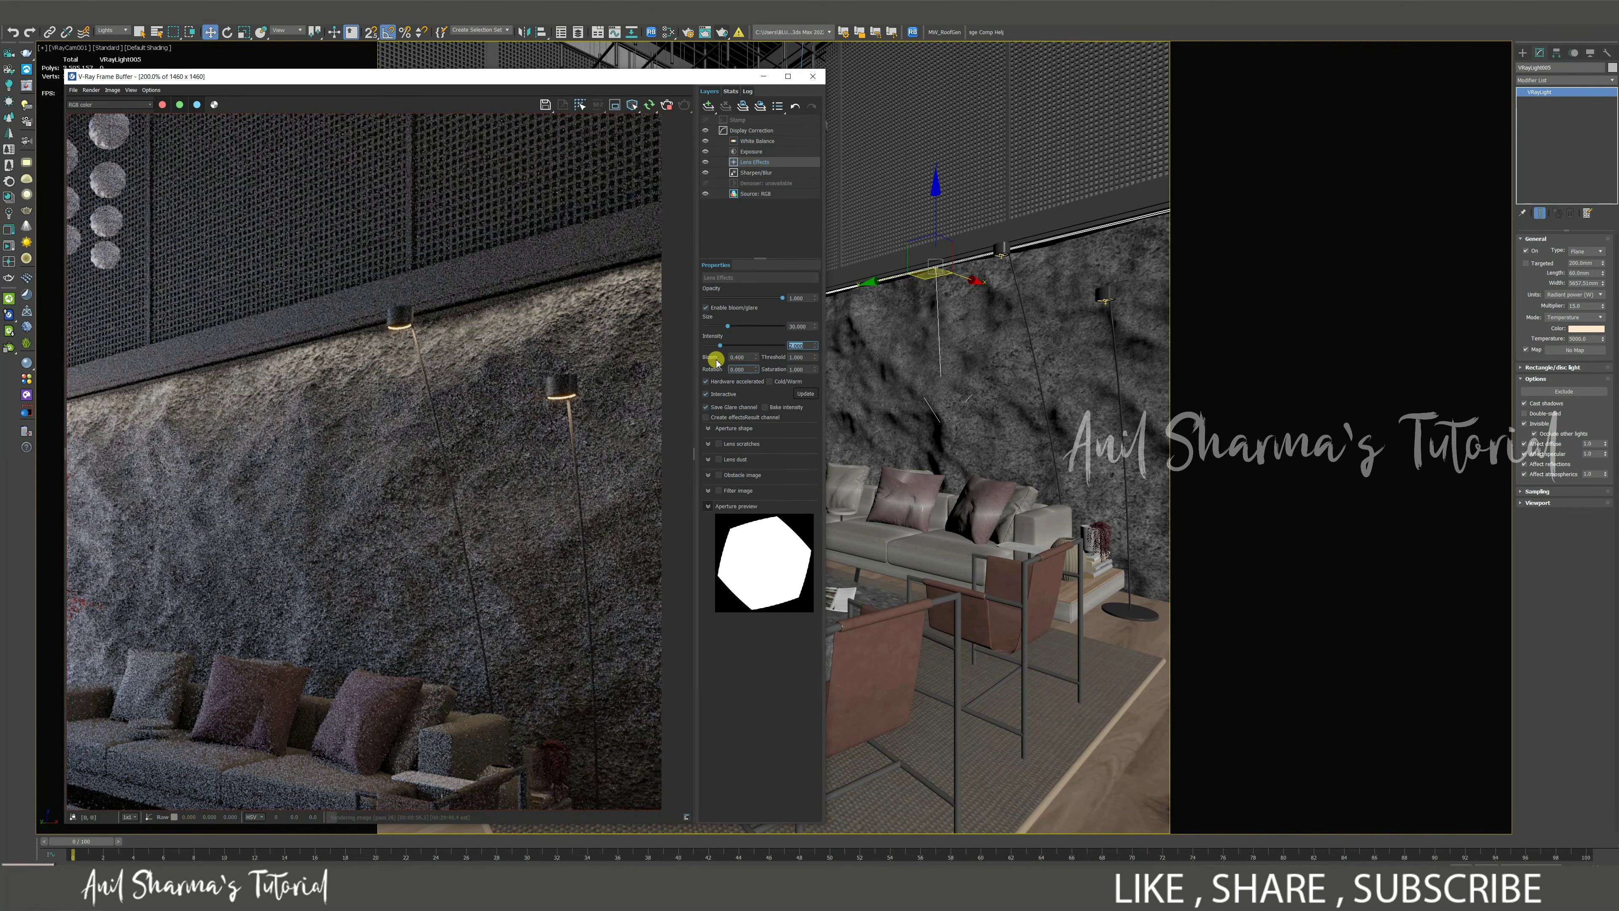
{"action": "middle_click_drag", "start_coordinate": [600, 359], "coordinate": [653, 357]}
{"action": "scroll", "coordinate": [651, 359], "scroll_direction": "down", "scroll_amount": 2}
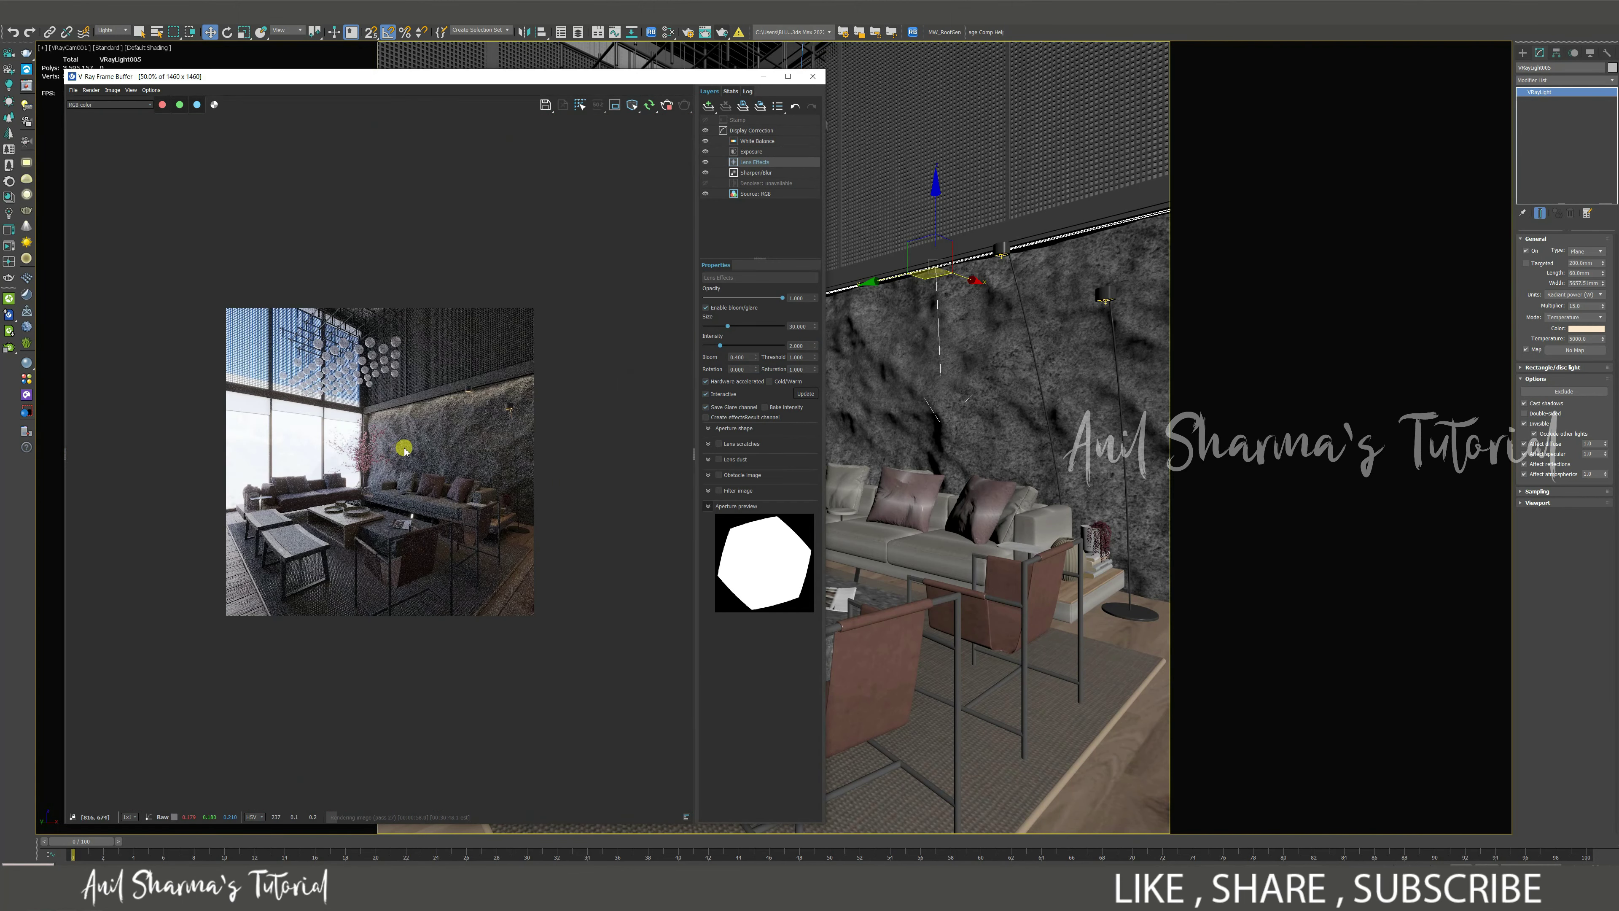
Step: Add a Curves correction layer and bend its curve to darken the shadows and lift the brighter tones
{"action": "left_click", "coordinate": [753, 131]}
{"action": "left_click", "coordinate": [708, 107]}
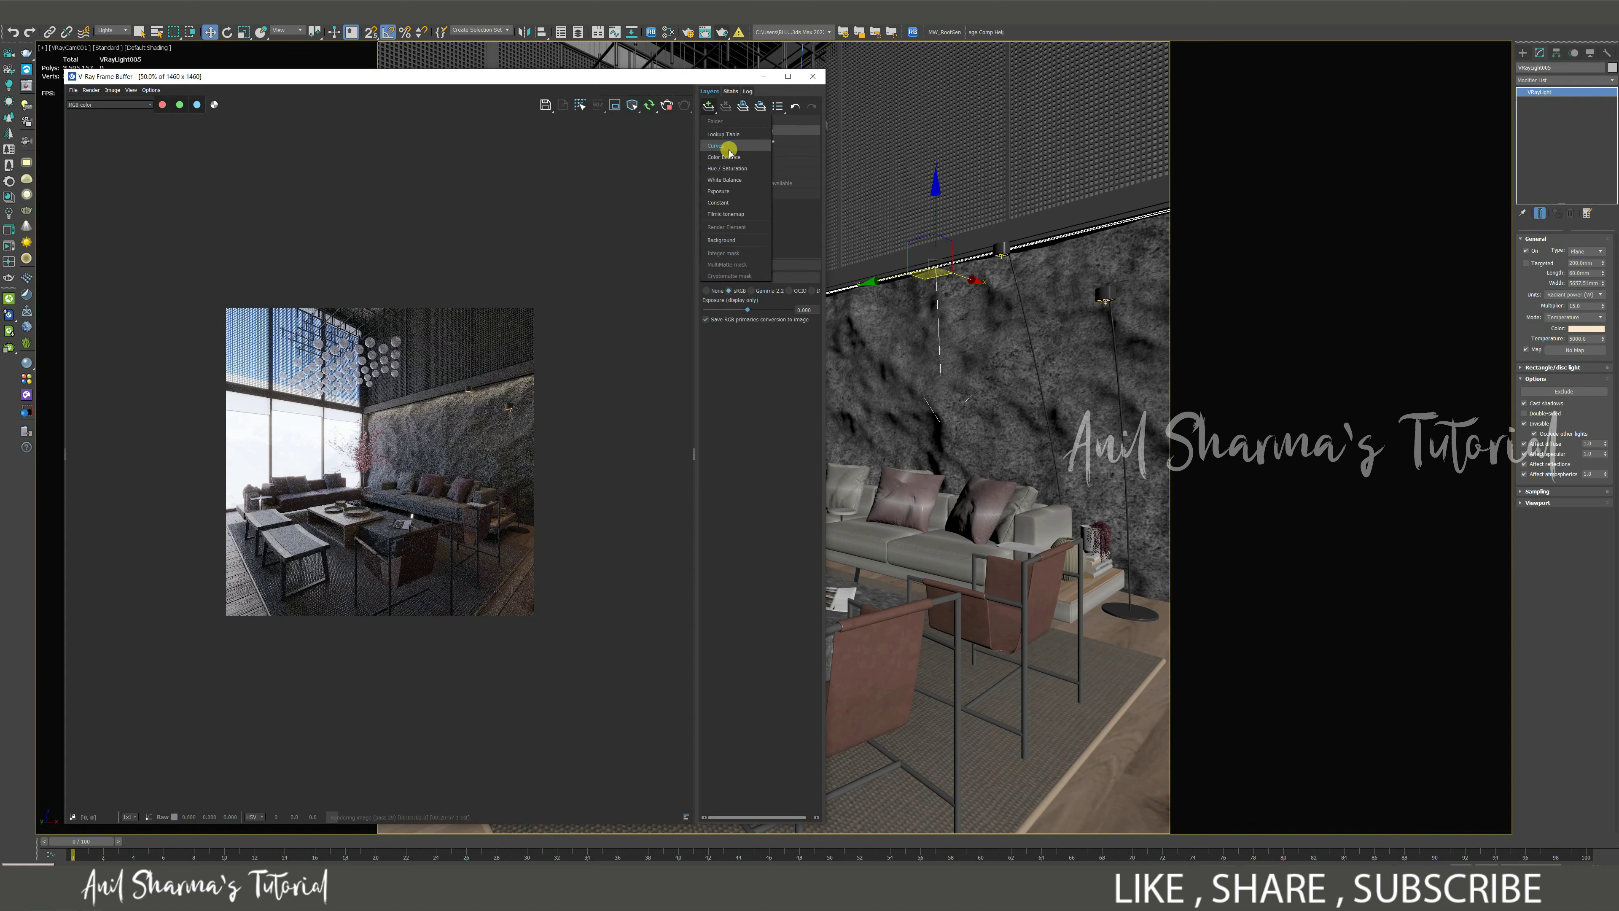
{"action": "left_click", "coordinate": [727, 146]}
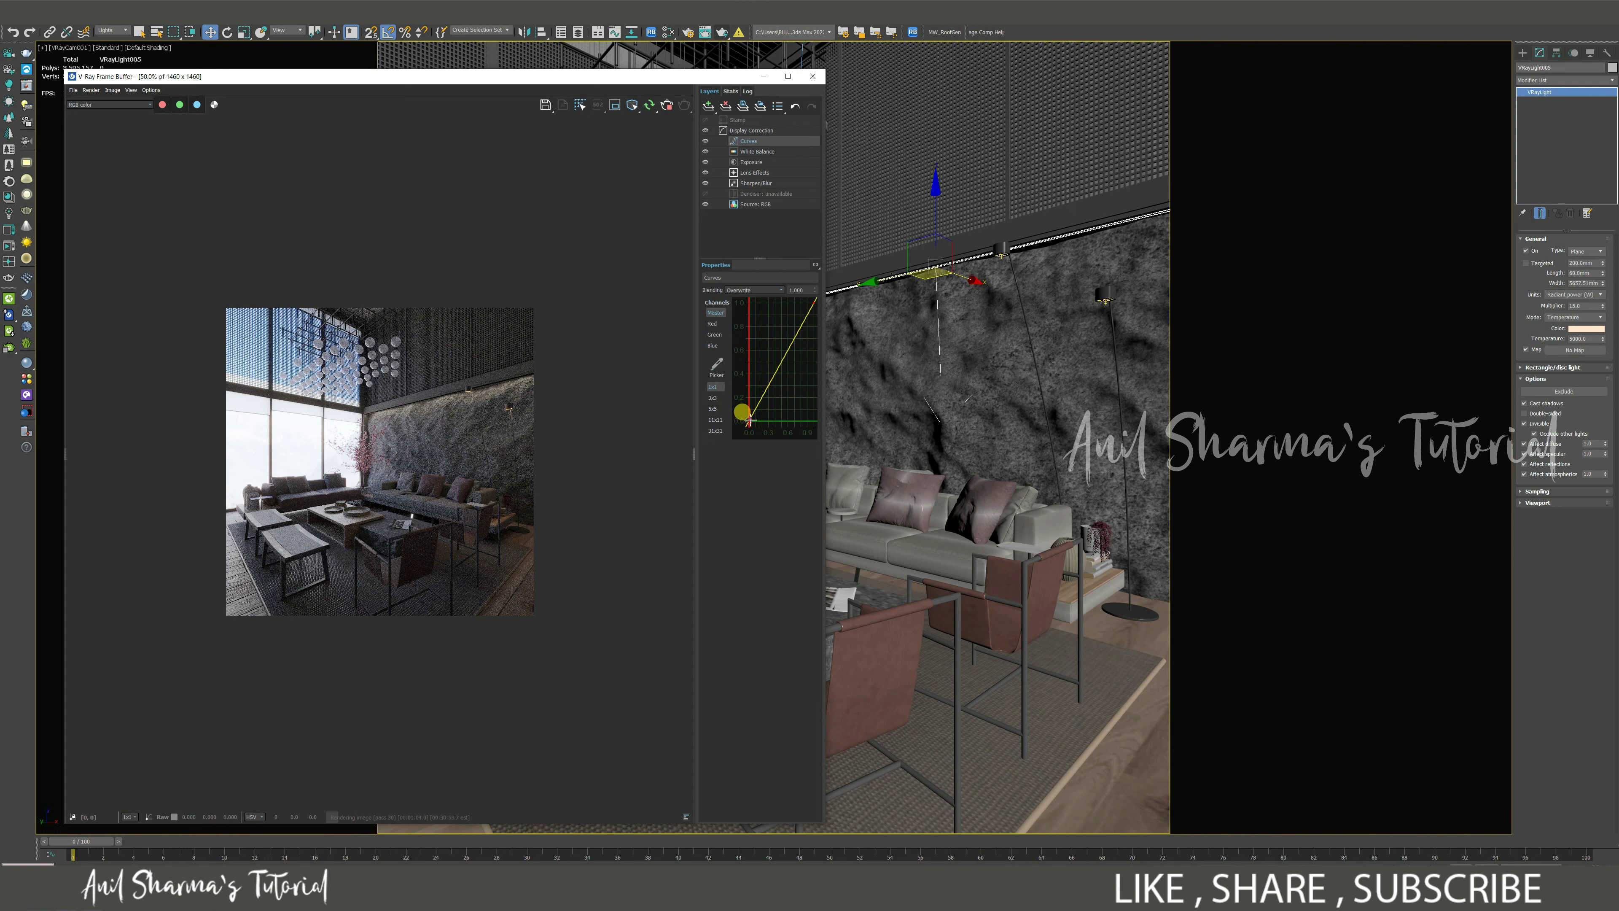
{"action": "left_click_drag", "start_coordinate": [750, 421], "coordinate": [791, 338]}
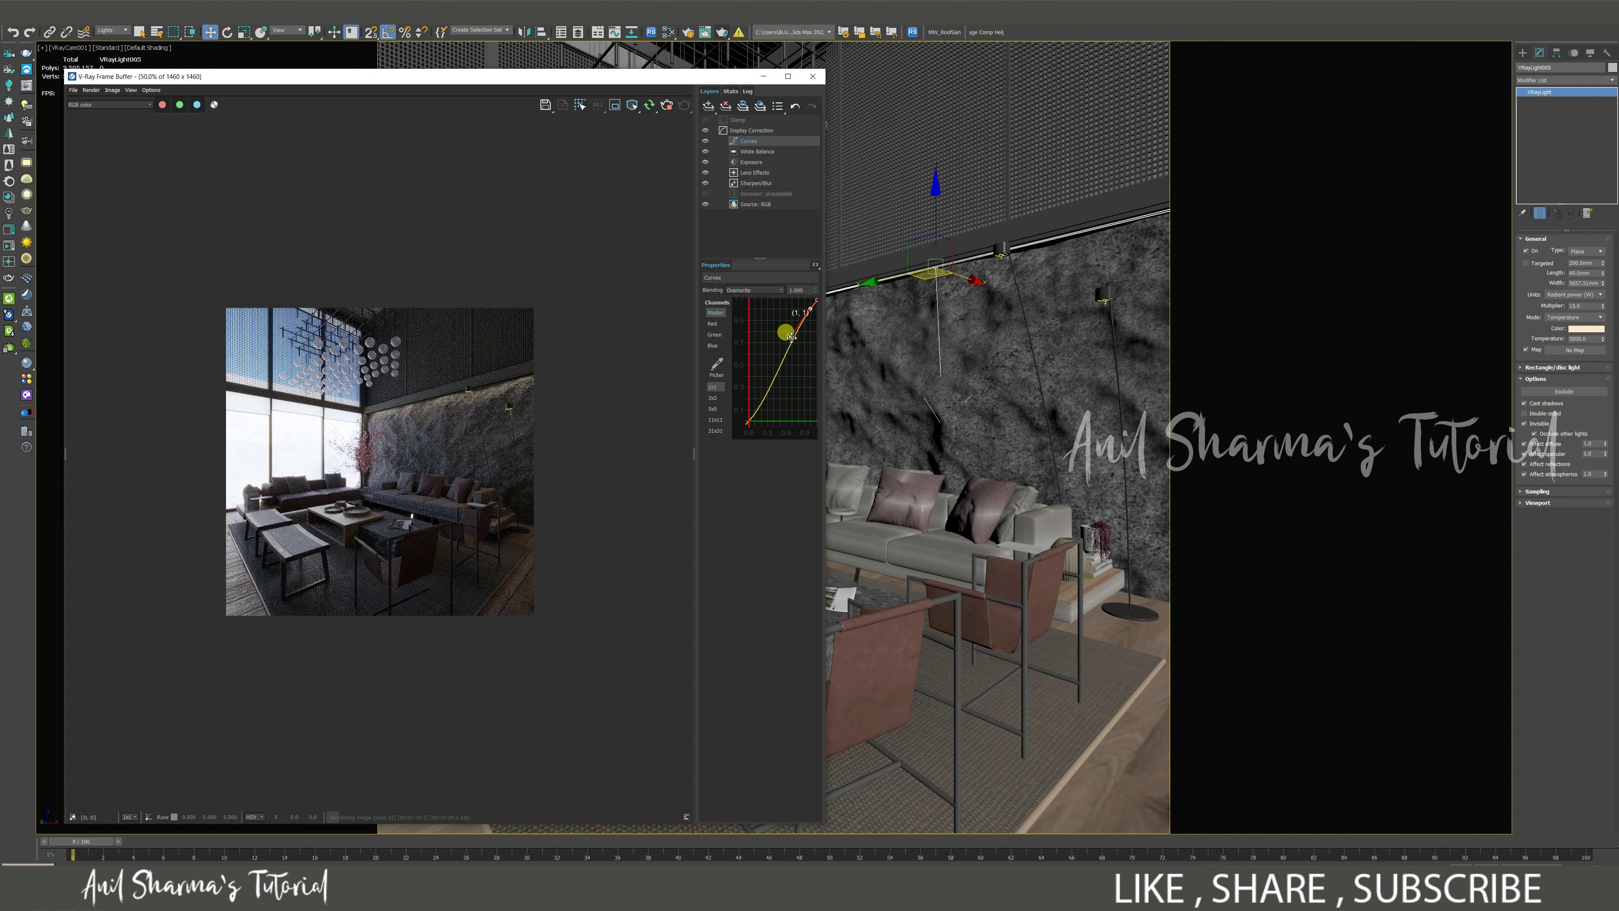